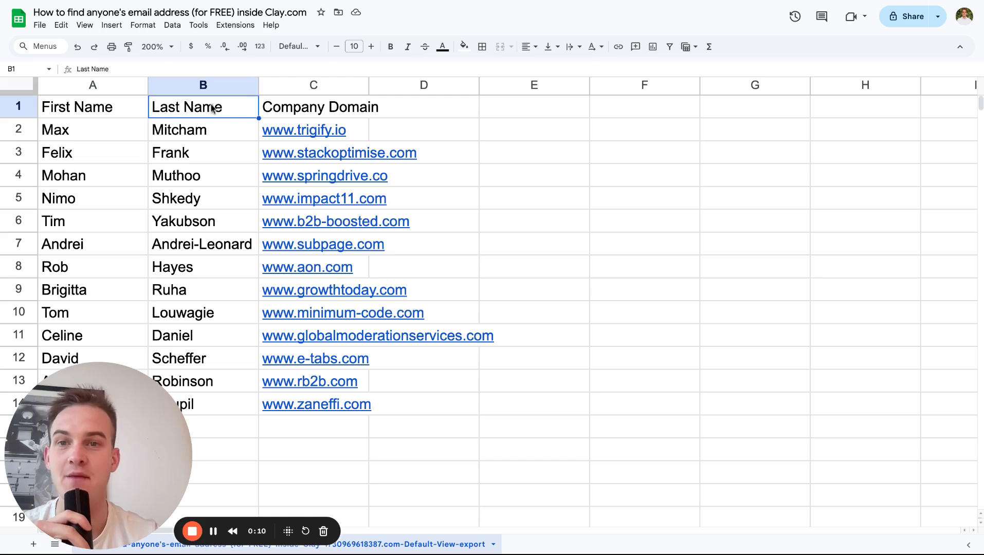
click(274, 111)
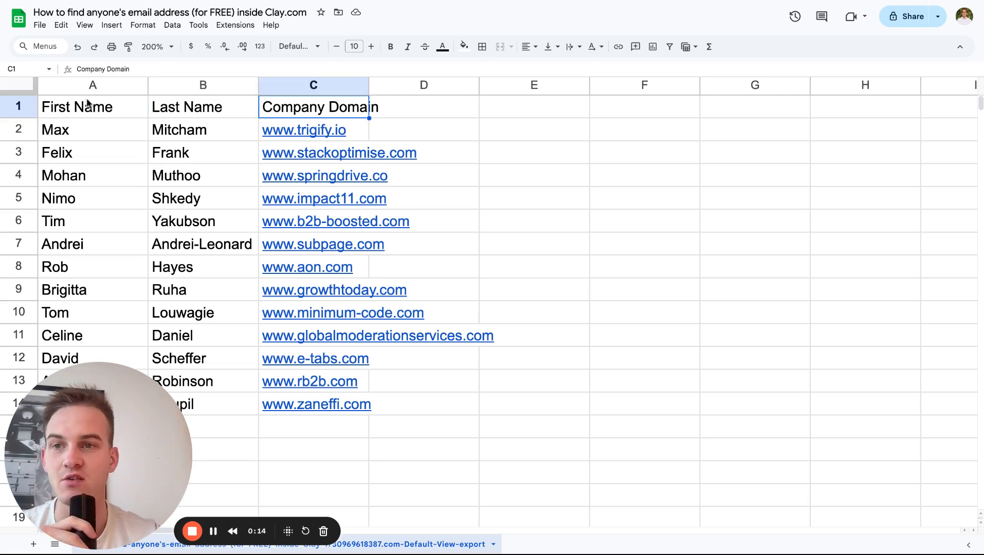
drag(89, 107, 246, 385)
click(227, 388)
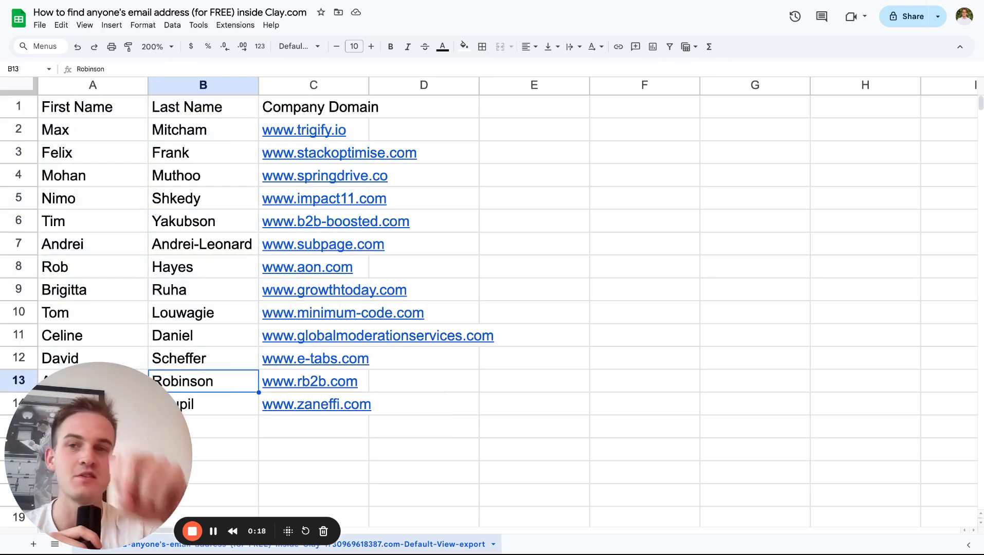
Download the contact sheet as a comma-separated values (.csv) file and switch to the Clay table.
click(41, 25)
mouse_move(77, 157)
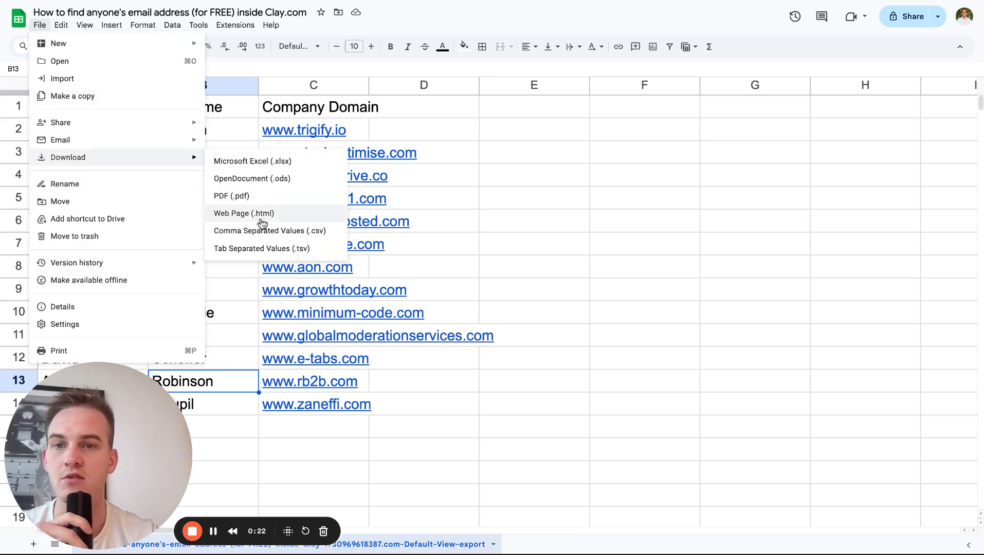
click(262, 231)
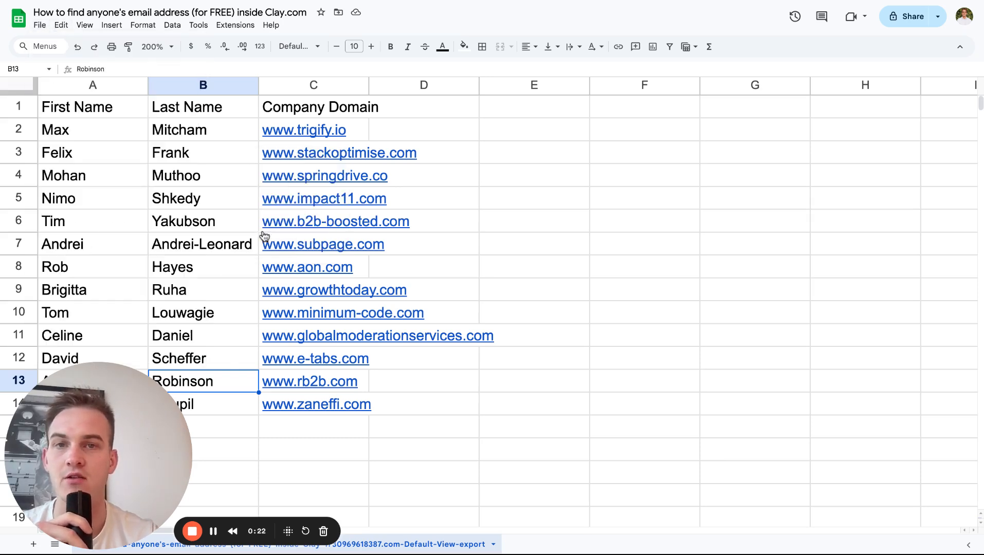
click(533, 2)
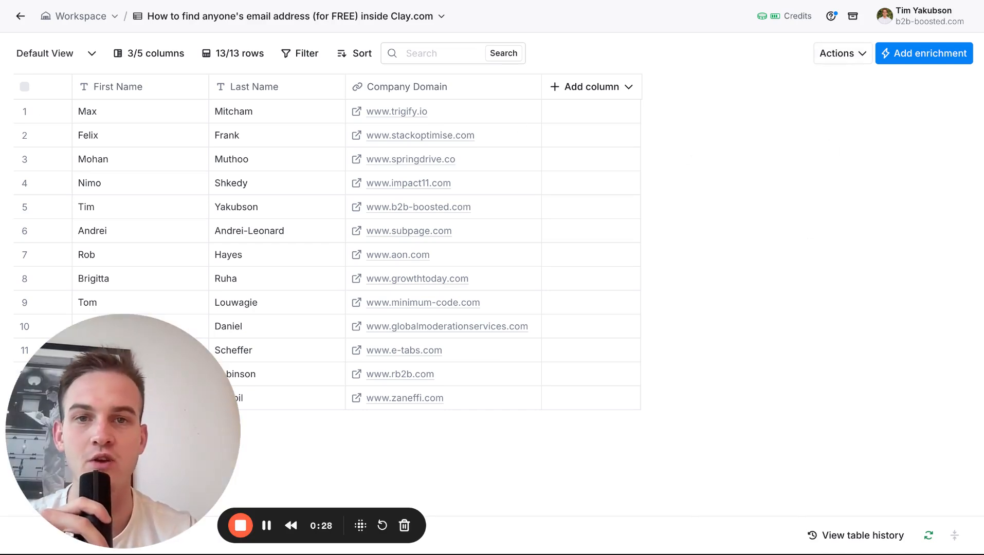
click(848, 56)
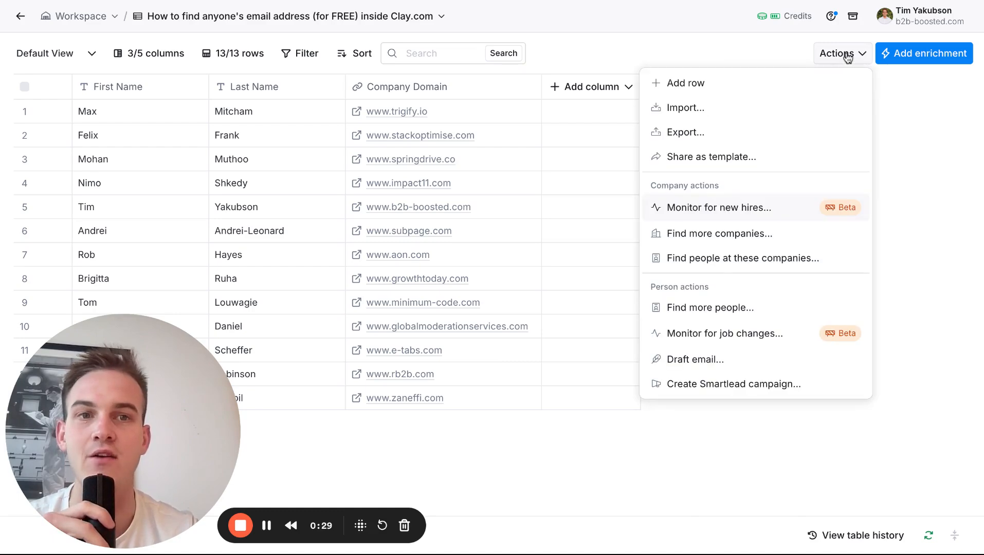
click(792, 110)
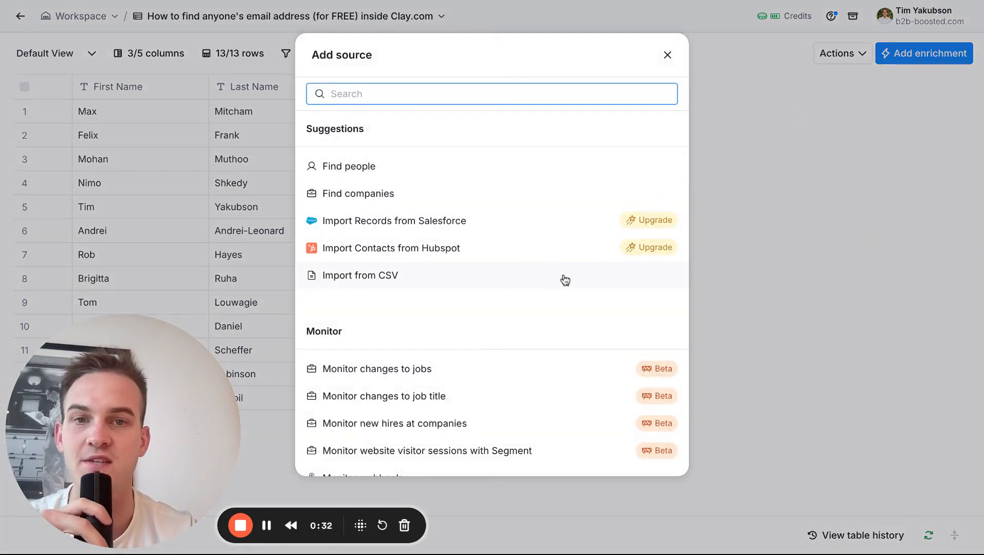
click(552, 291)
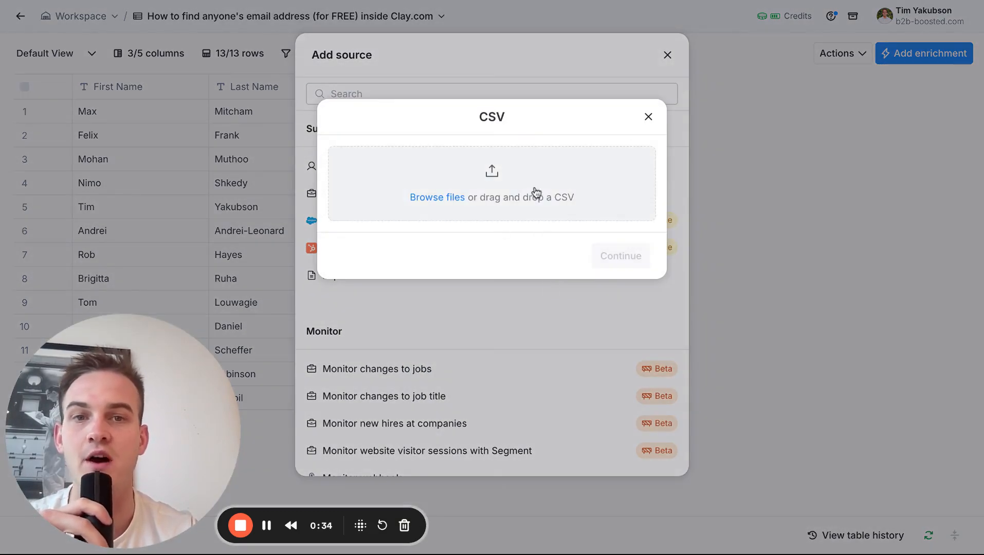
click(647, 118)
click(667, 55)
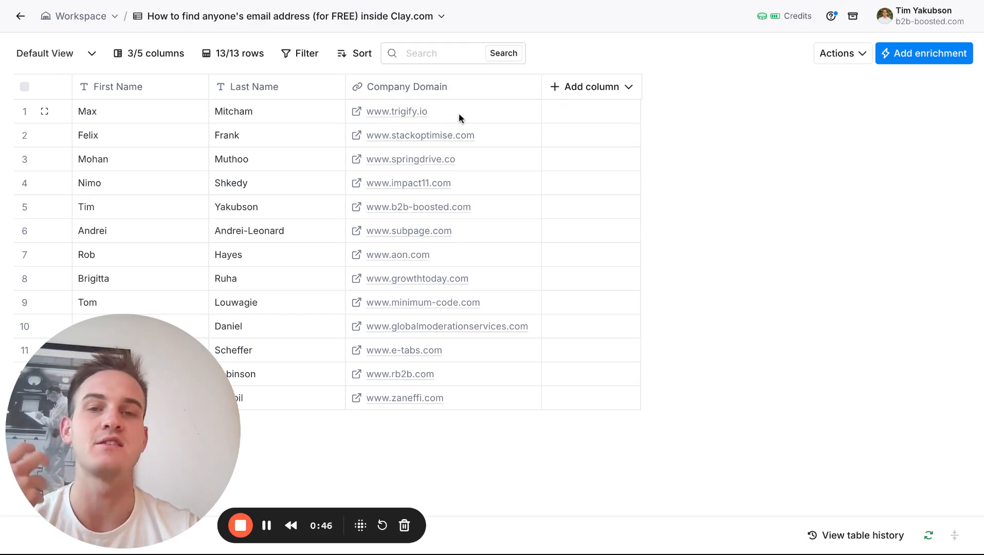
click(601, 89)
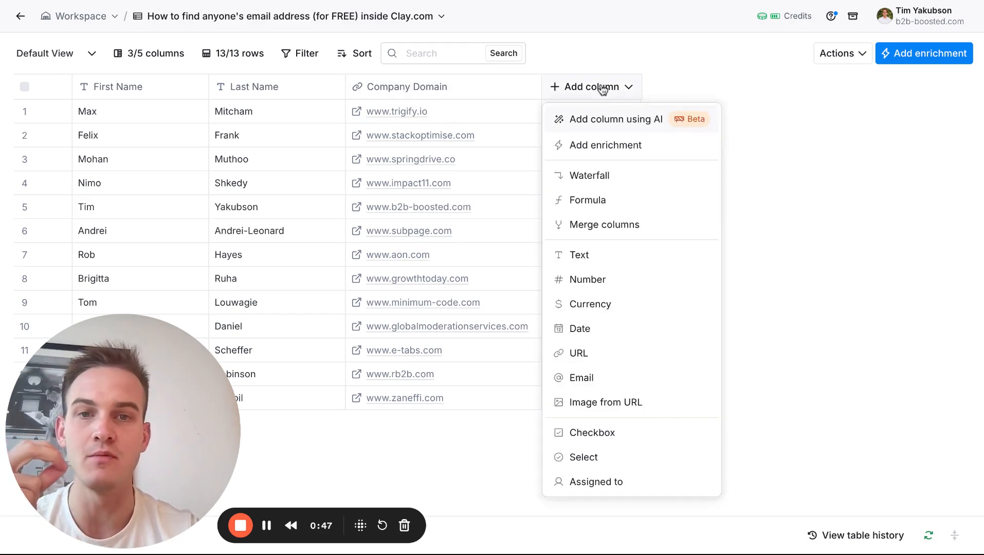
click(607, 198)
text(Remove "www.)
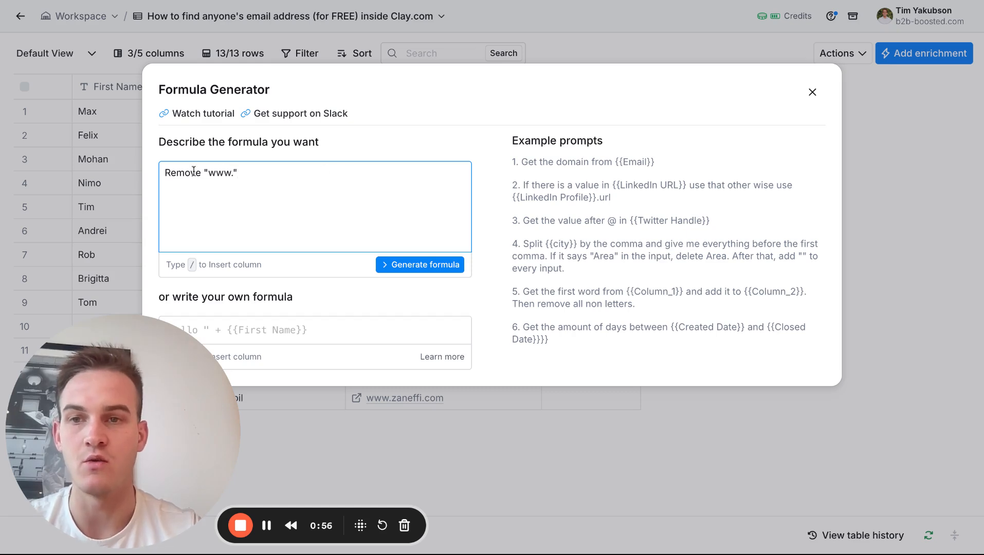
text(If there is )
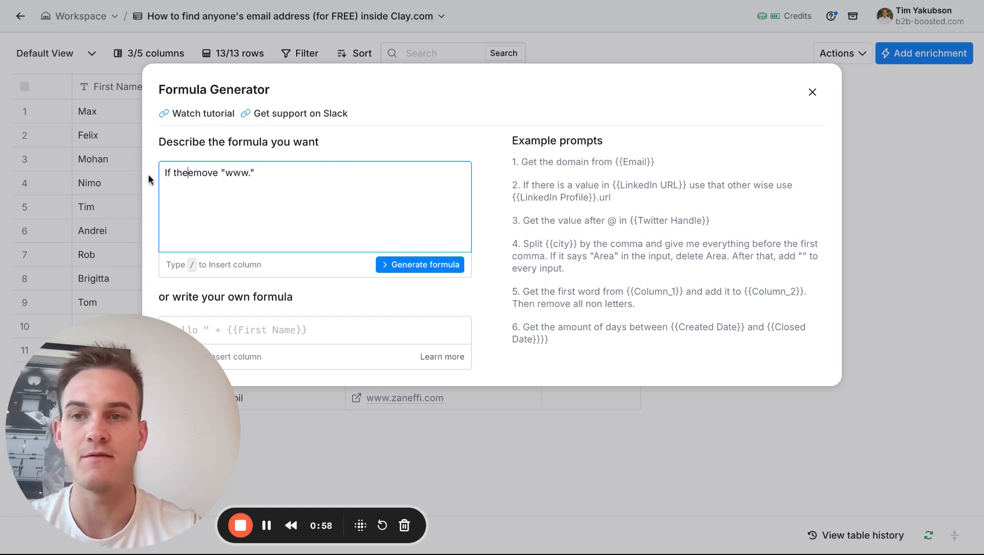
text(a "www.)
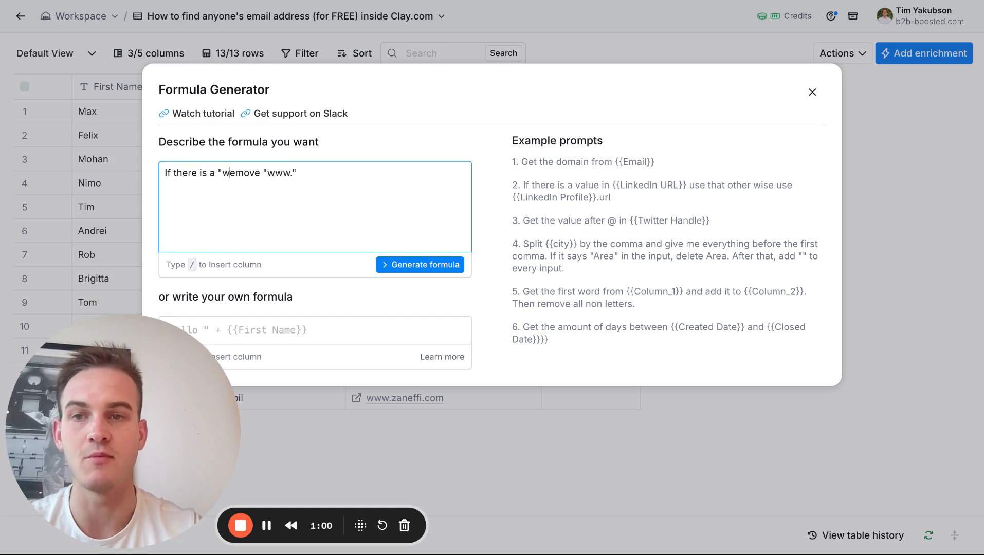
text(",)
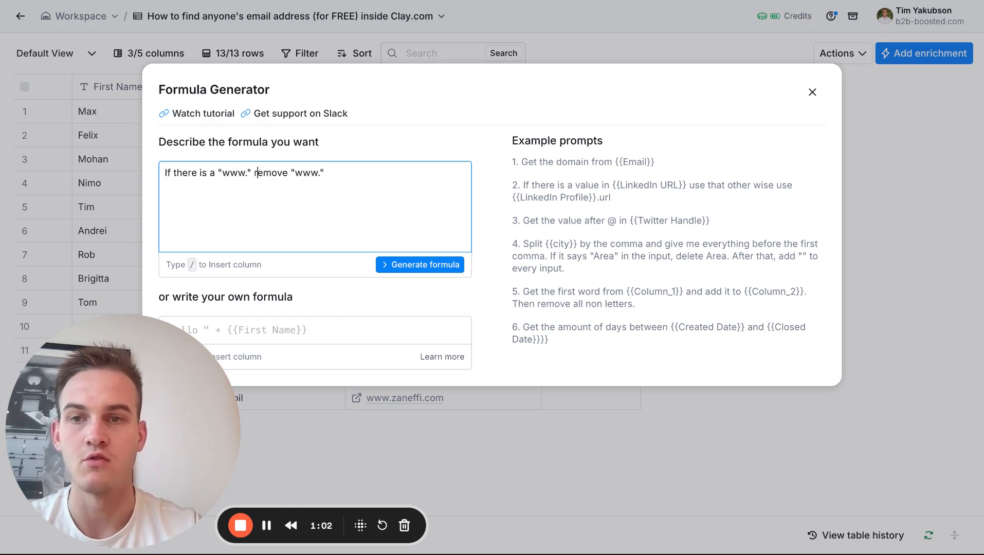
text( r)
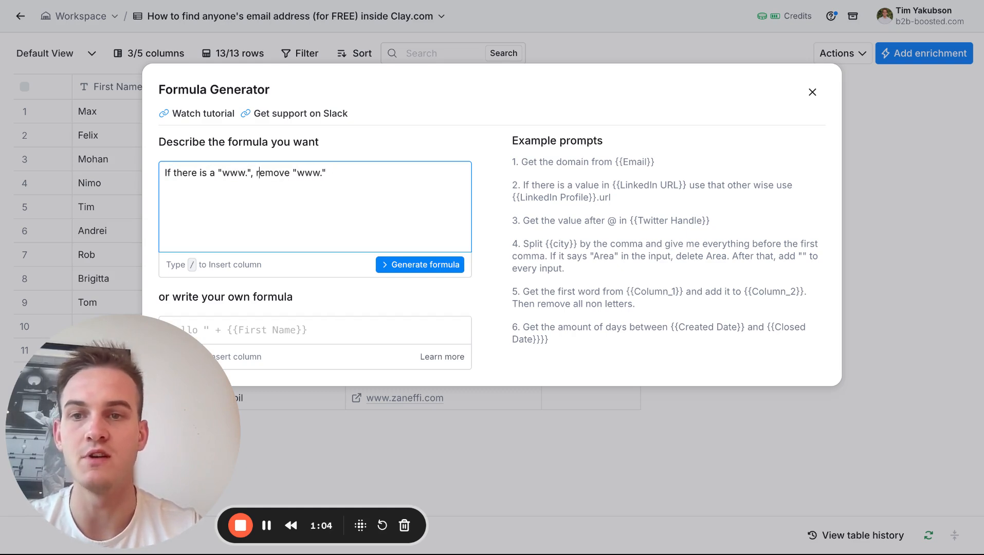
key(alt+shift+Left)
key(alt+shift+Left)
text(it)
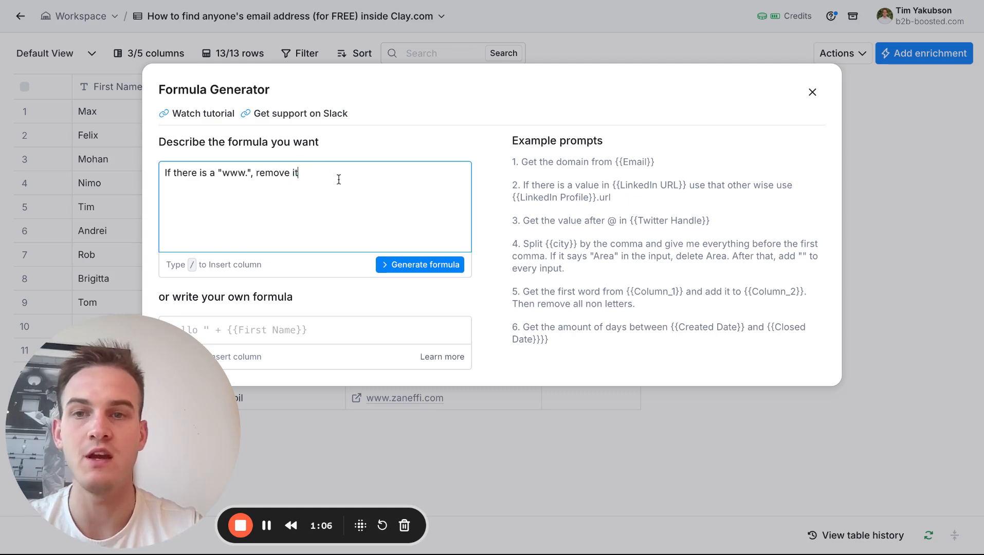
text( from /)
Complete the formula description with "from" and a reference to the Company Domain column, and save the generated formula.
key(BackSpace)
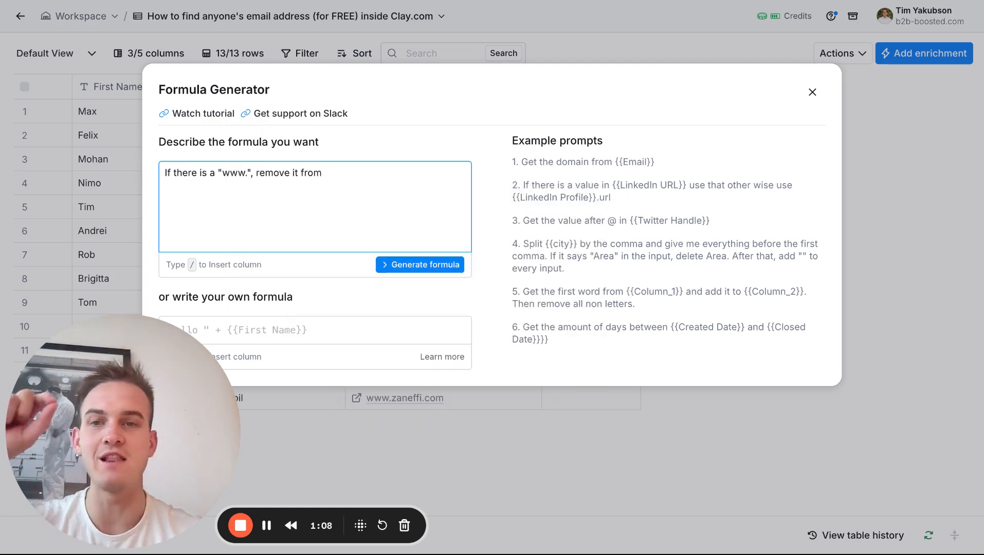
text(/)
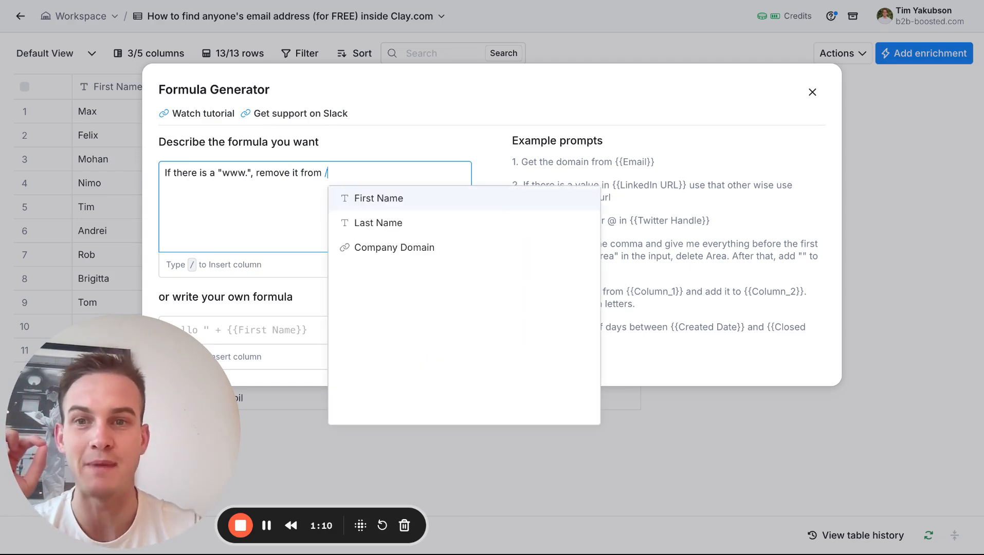
click(374, 247)
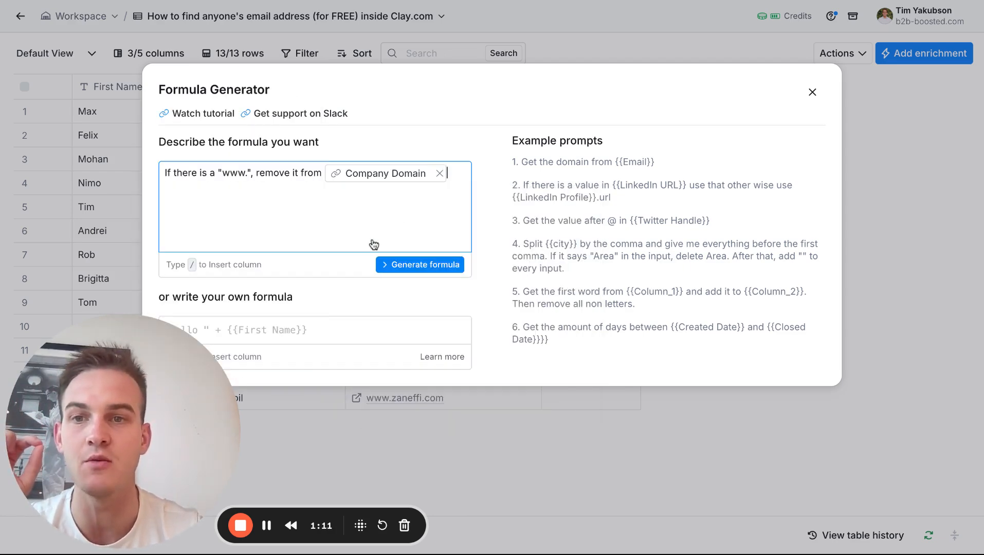
click(422, 266)
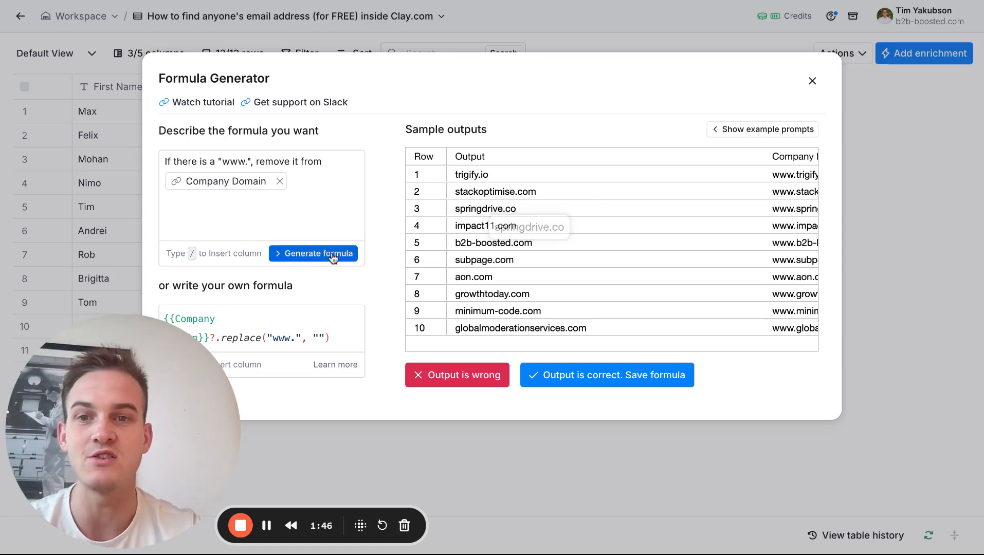
click(586, 379)
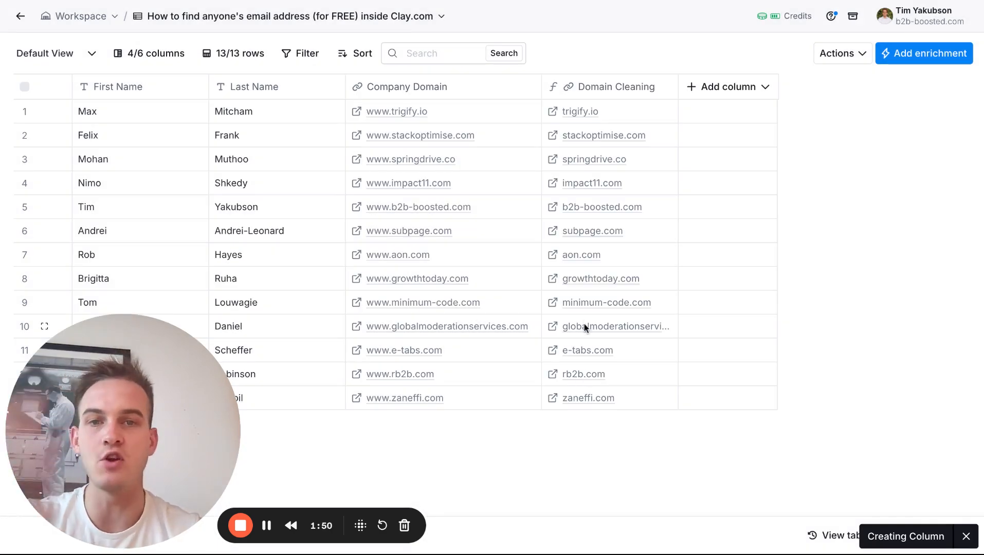
click(613, 101)
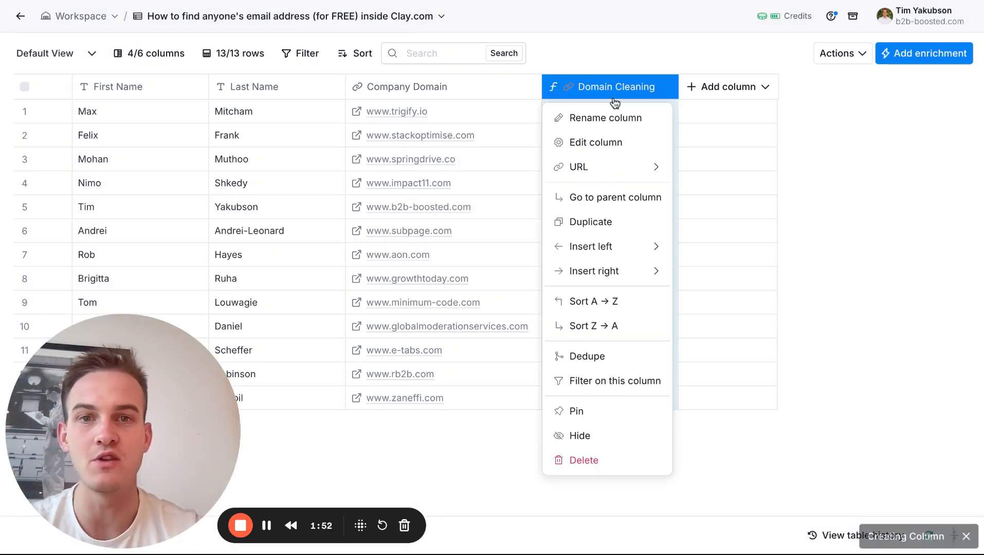
click(592, 122)
click(608, 58)
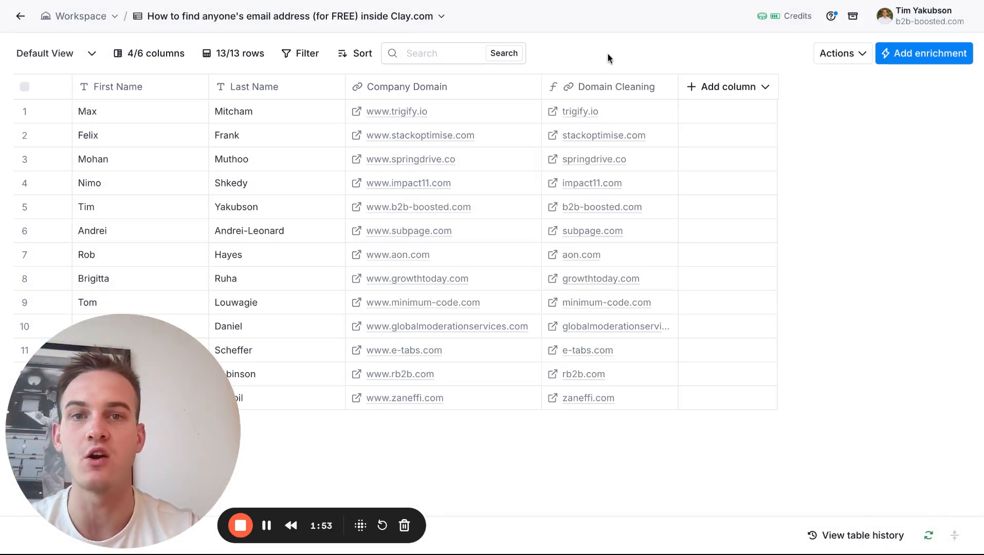
Rename the cleaned domain column to "Step 1: Clean up the domains" and fit its width to the contents.
click(608, 87)
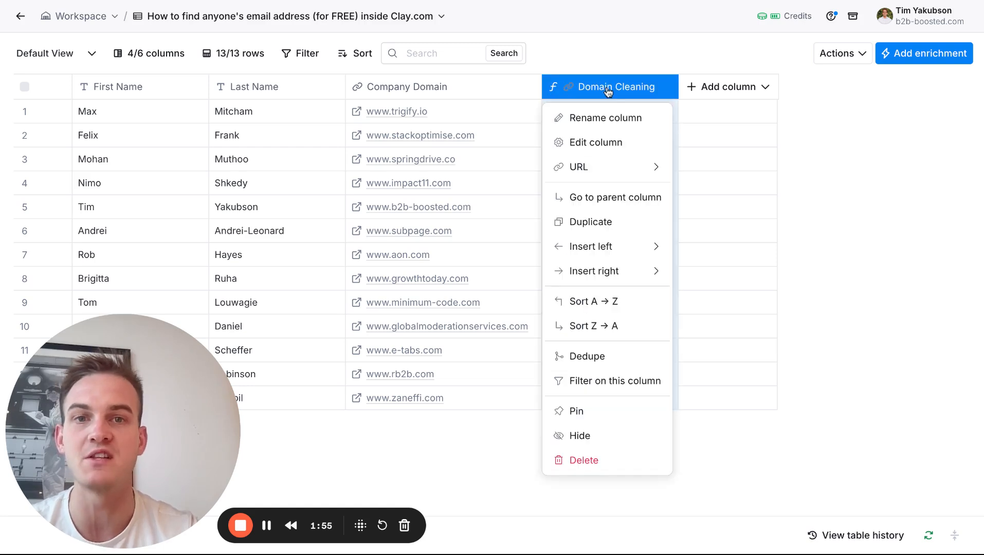
click(597, 119)
text(Ftep 1: Clean up t)
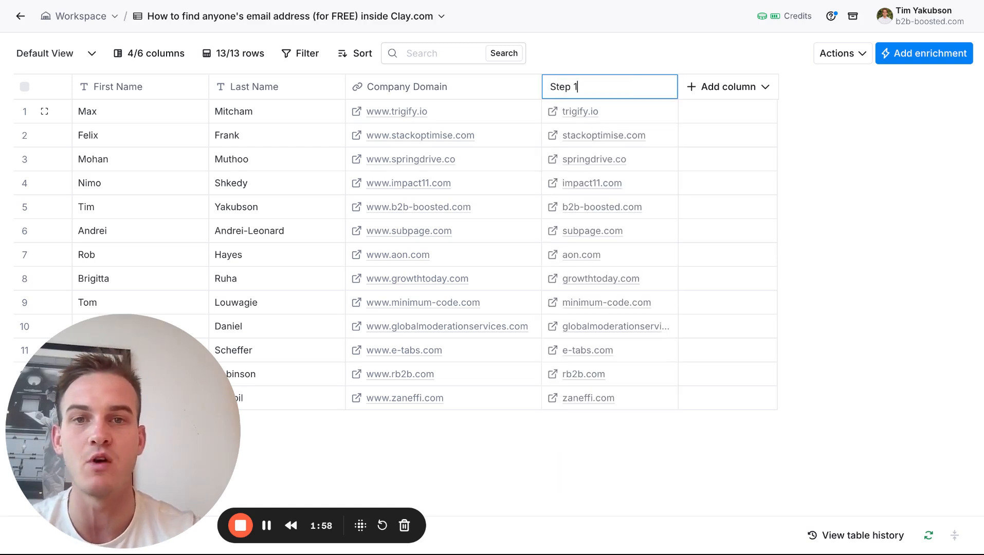
text(he domains)
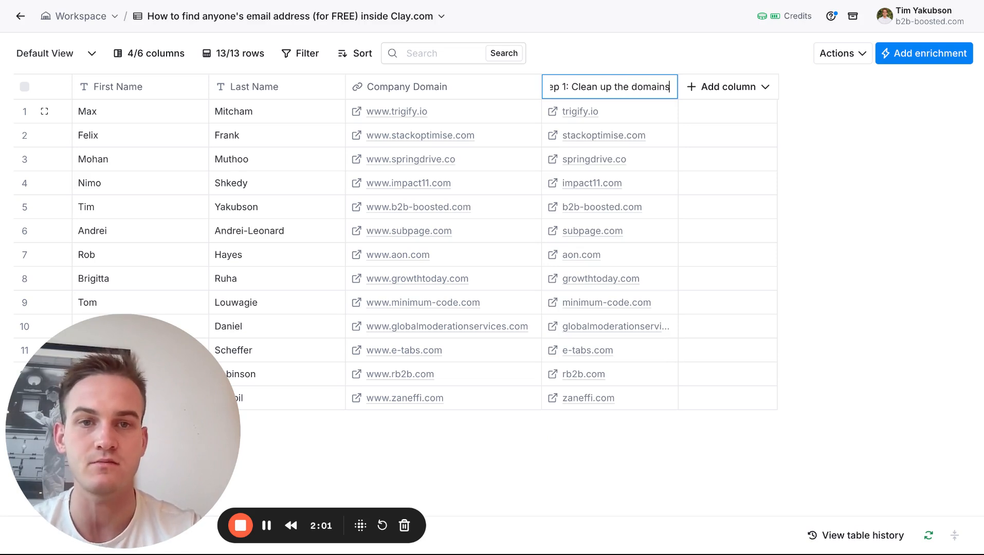
key(Return)
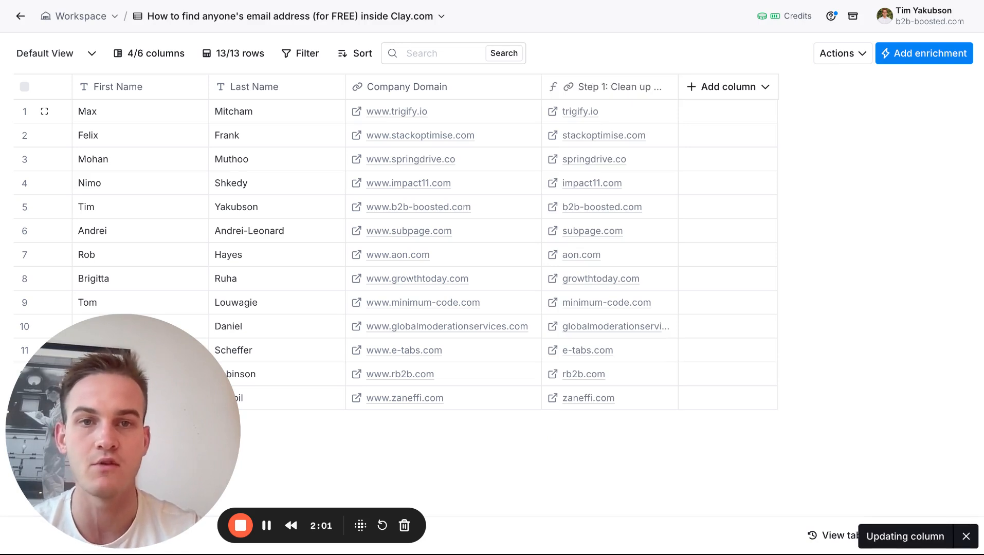
double_click(678, 96)
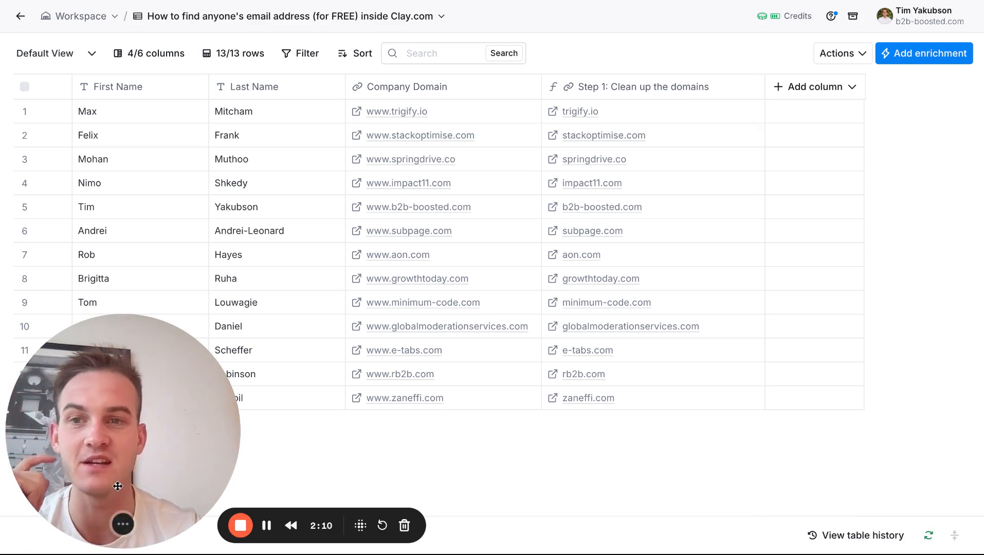
Switch to the Miro board to view the table of common email formats, and return to the Clay table.
drag(117, 486, 118, 401)
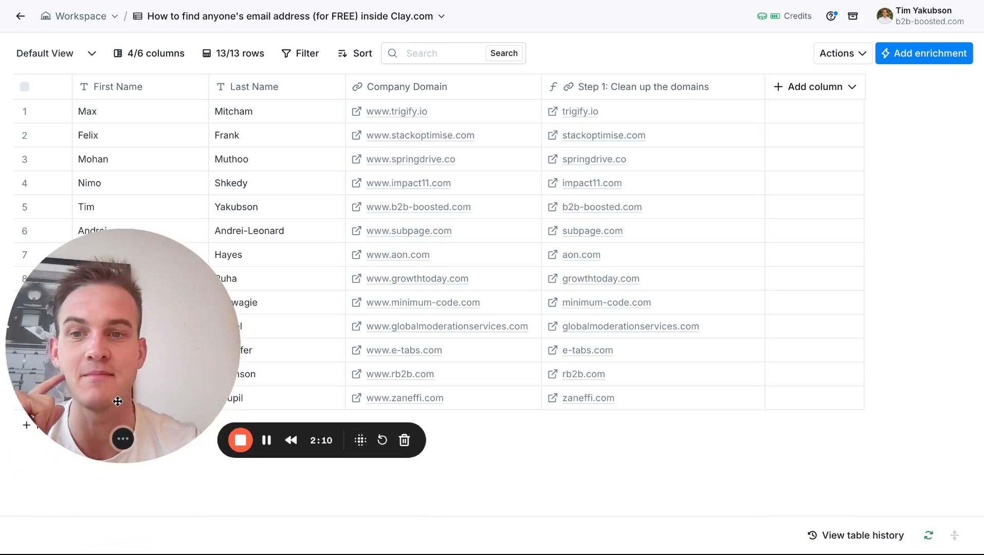
click(337, 2)
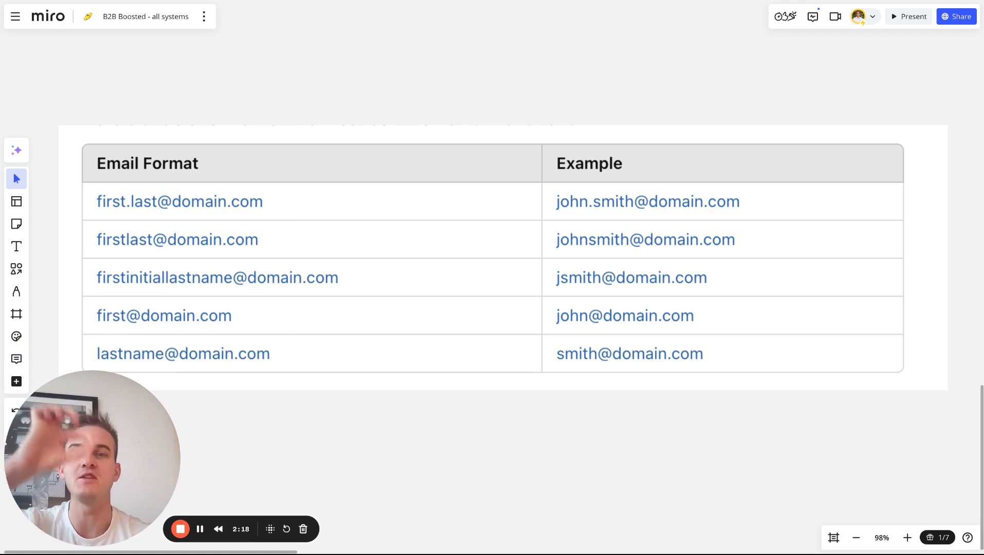
click(478, 1)
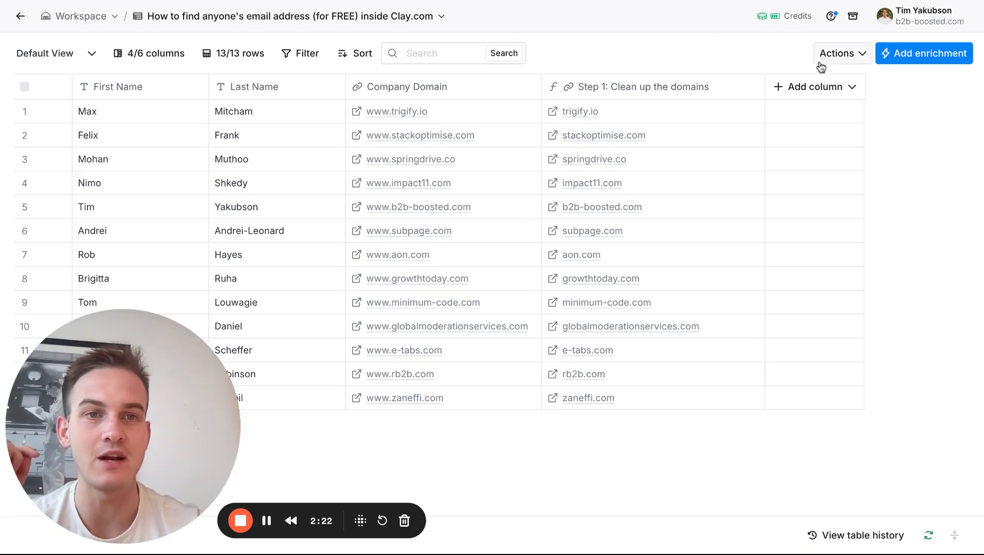
Start another formula column and generate its formula from the description "first@" followed by the Company Domain column.
click(836, 55)
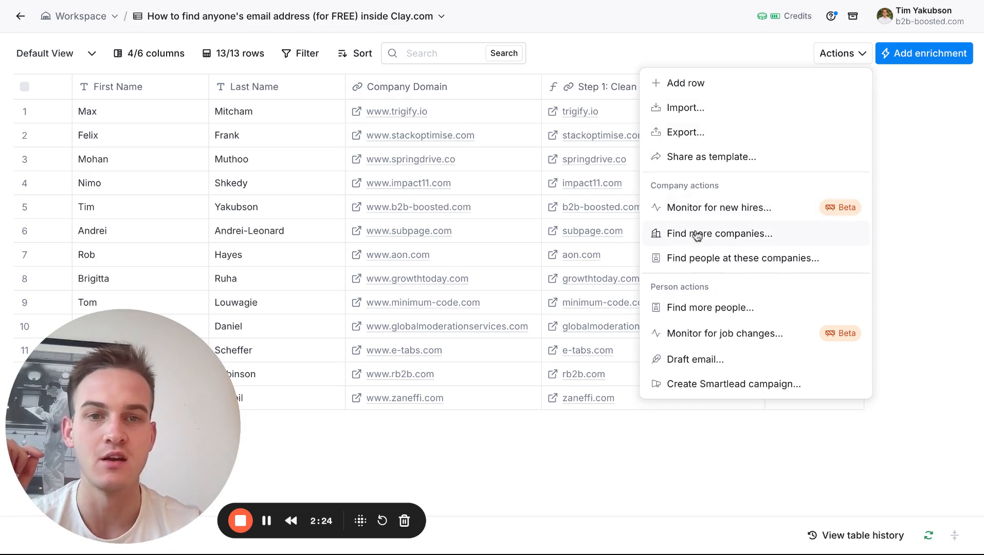
click(661, 50)
click(812, 86)
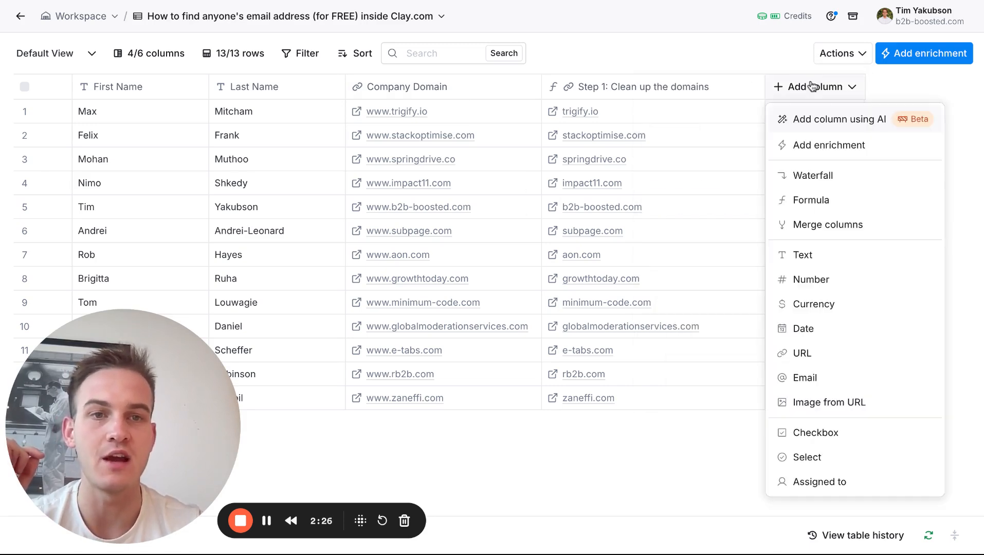
click(826, 200)
click(346, 191)
text(first@/)
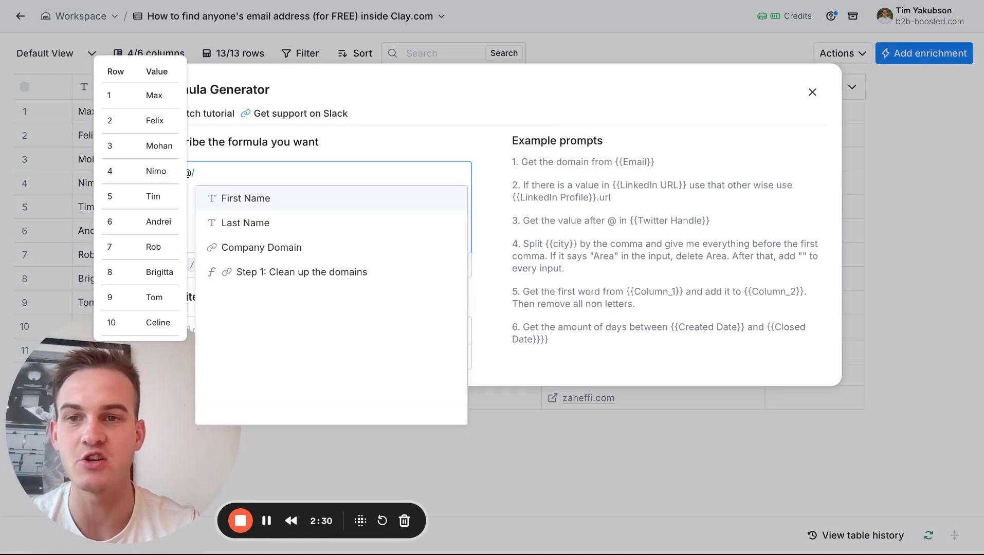
click(329, 252)
click(401, 266)
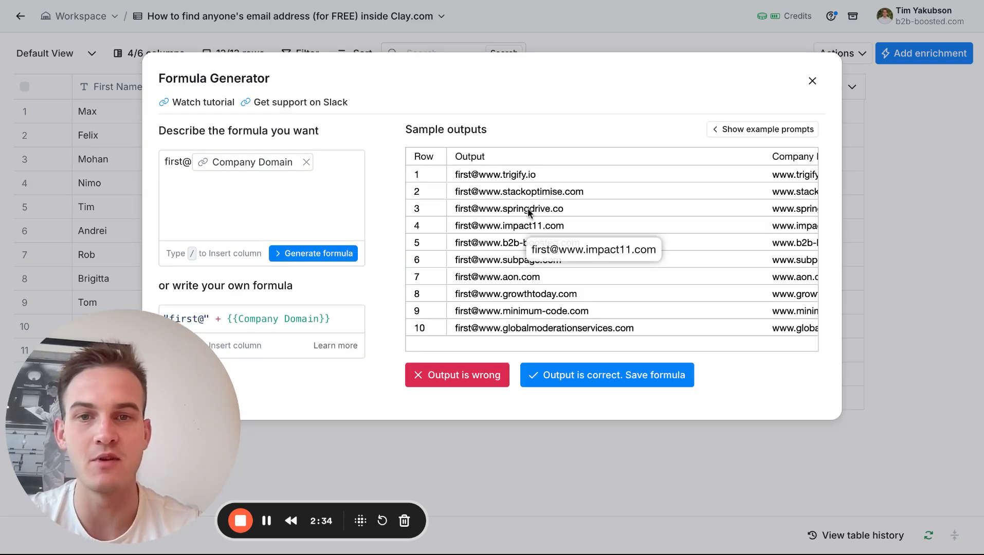
Replace the Company Domain reference in the formula description with the "Step 1: Clean up the domains" column and regenerate the formula.
click(307, 162)
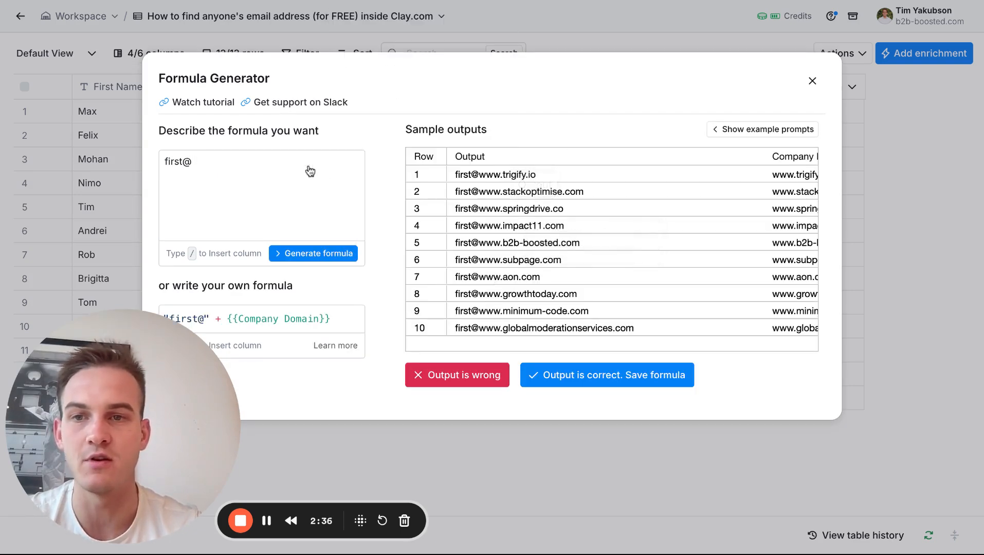
text(@/)
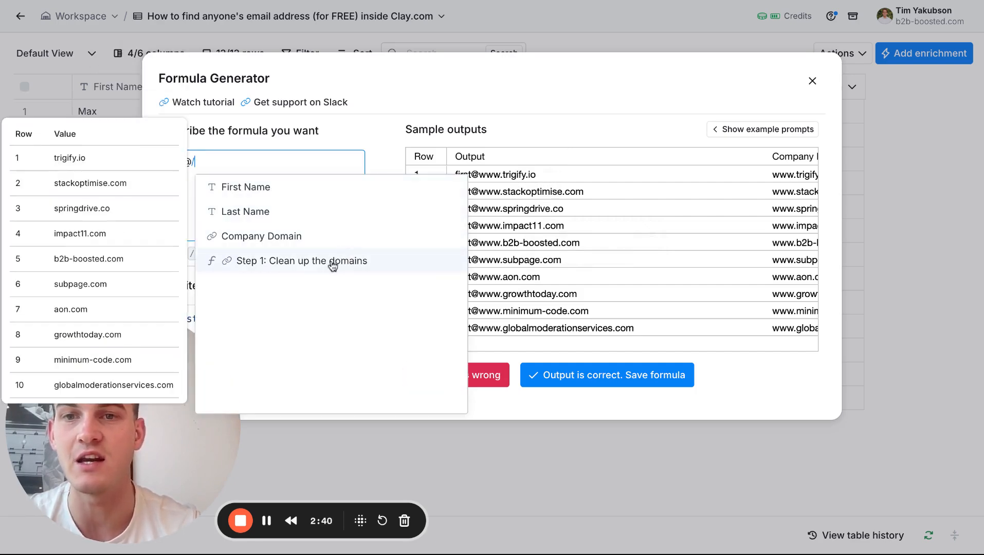
click(333, 261)
click(319, 254)
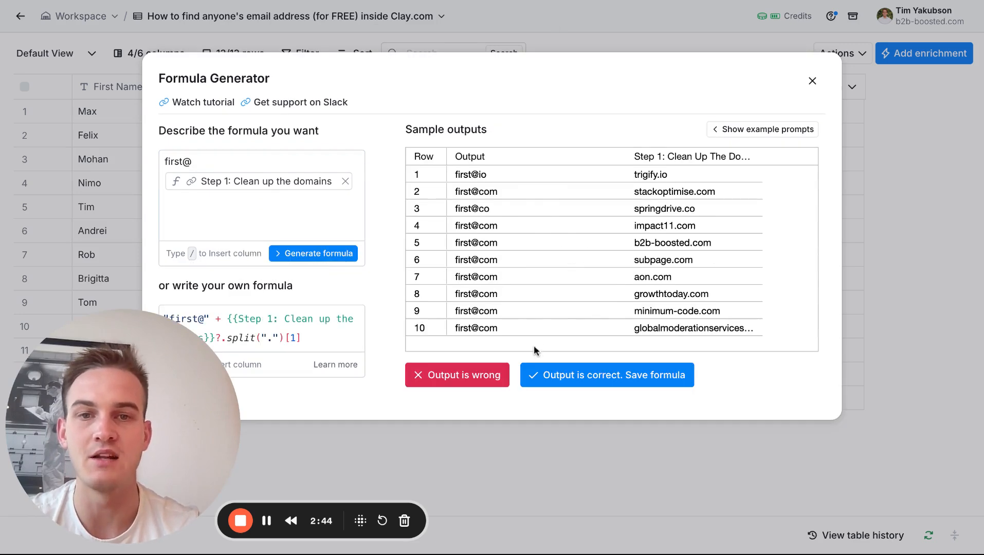
Replace the word "first" before the @ with a reference to the First Name column and regenerate the formula.
drag(190, 161, 159, 160)
key(BackSpace)
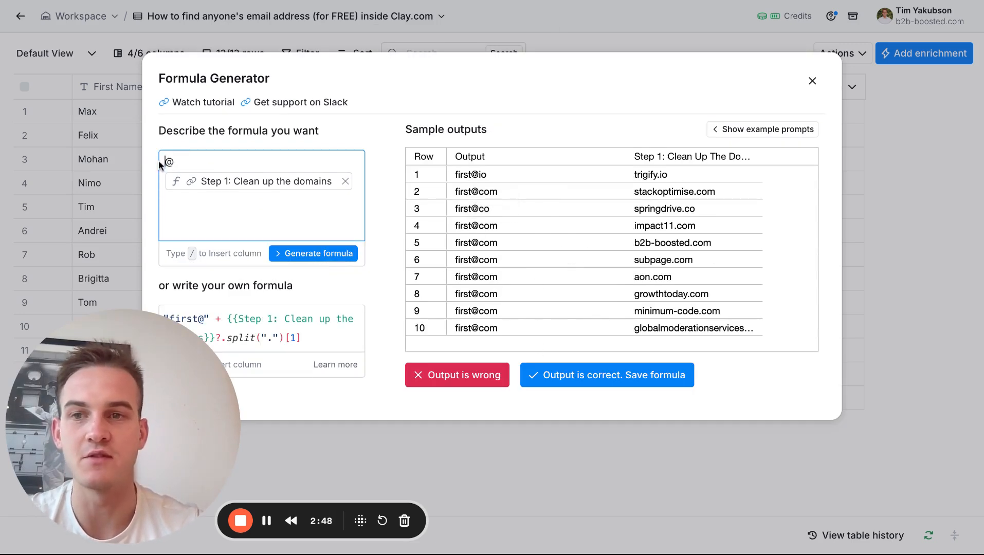
text(/)
click(208, 187)
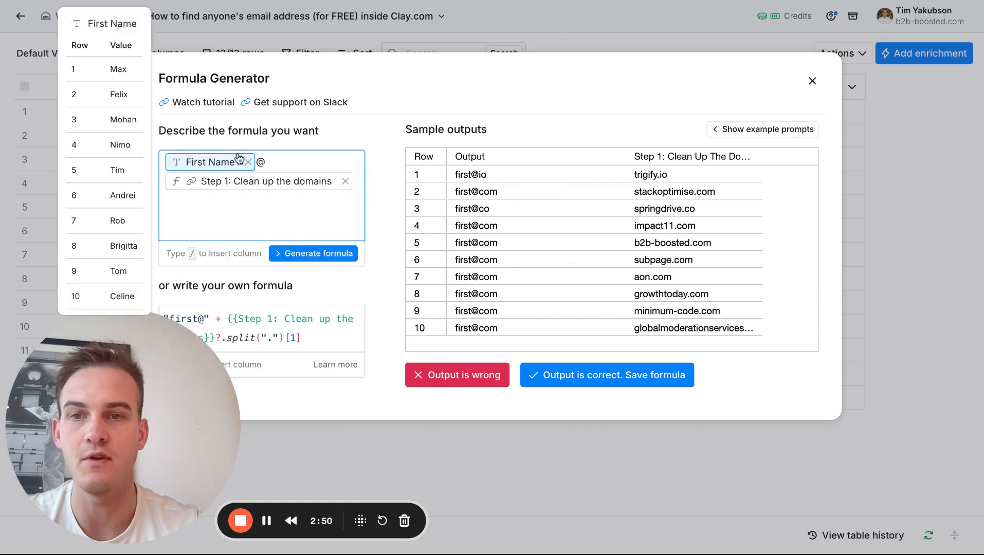
click(318, 254)
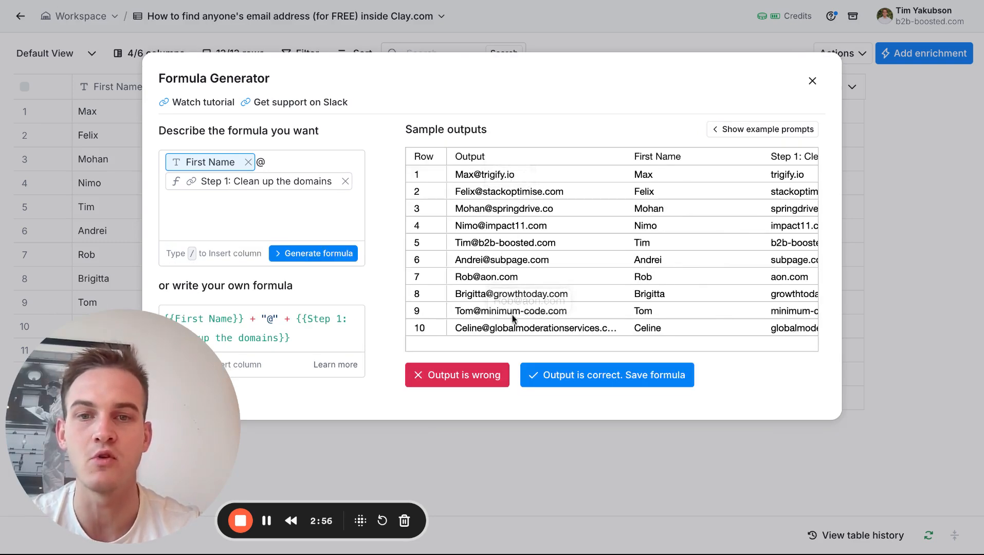
Add "and make the first letter lower case" to the formula description, regenerate the formula, and save it.
click(277, 205)
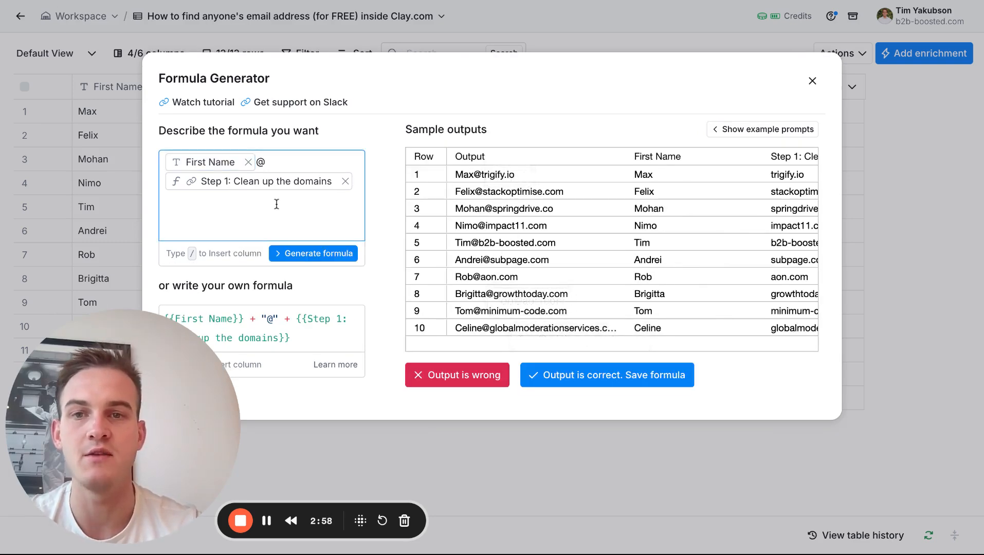
text(and make the first letter)
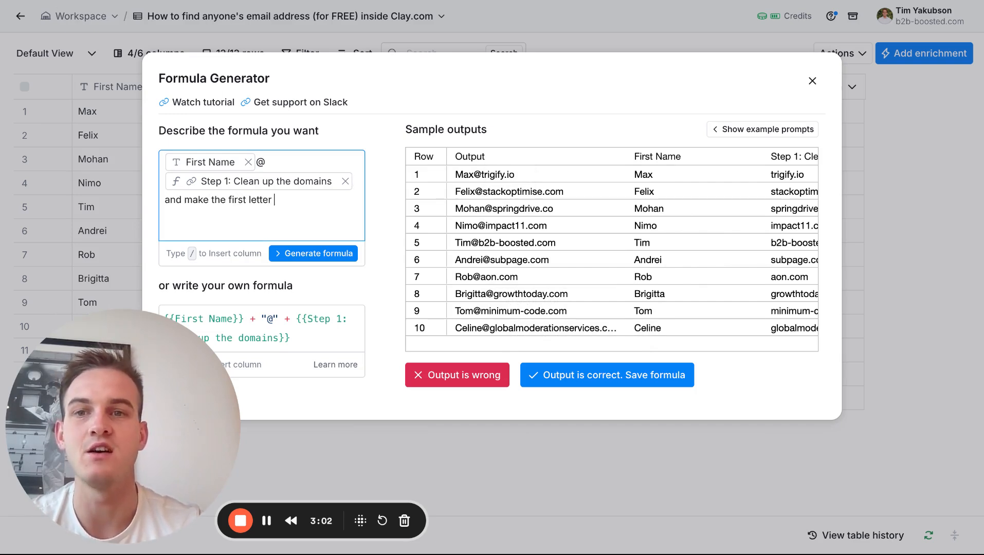
text( lower case)
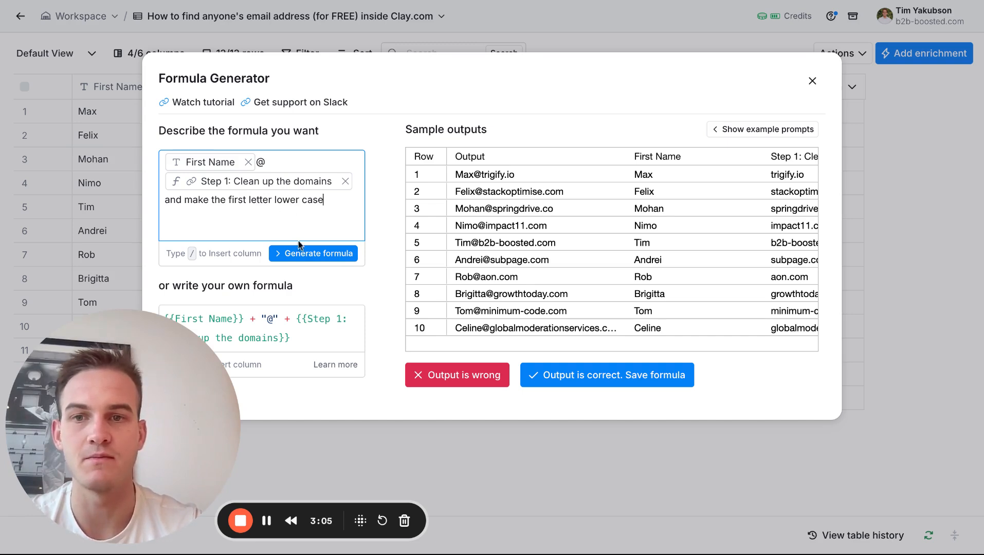
click(296, 251)
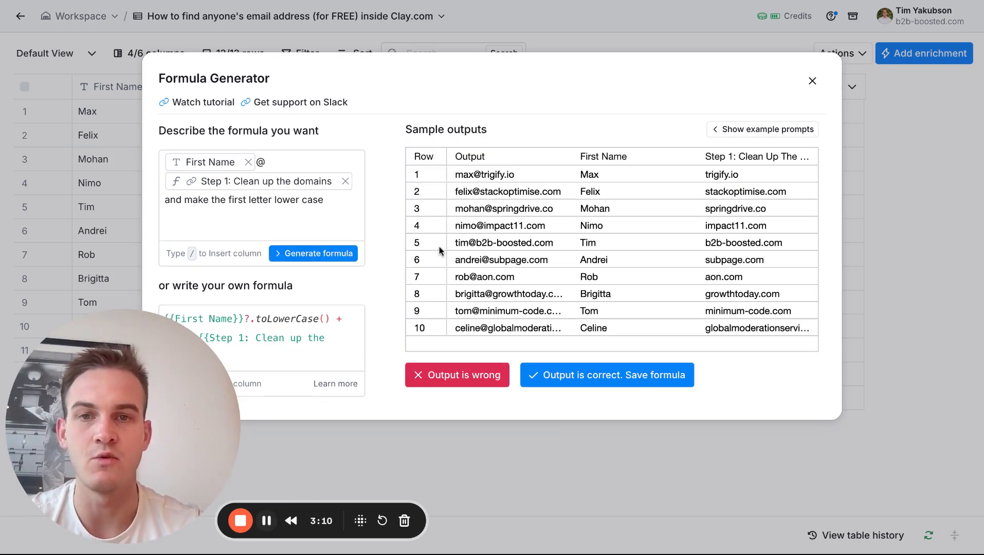
click(567, 374)
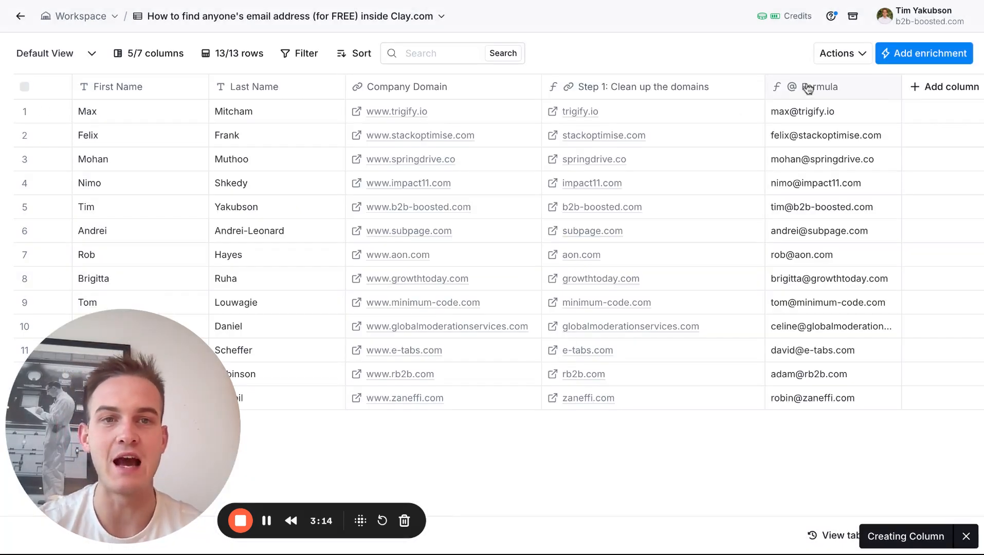
click(809, 88)
click(786, 121)
text(O)
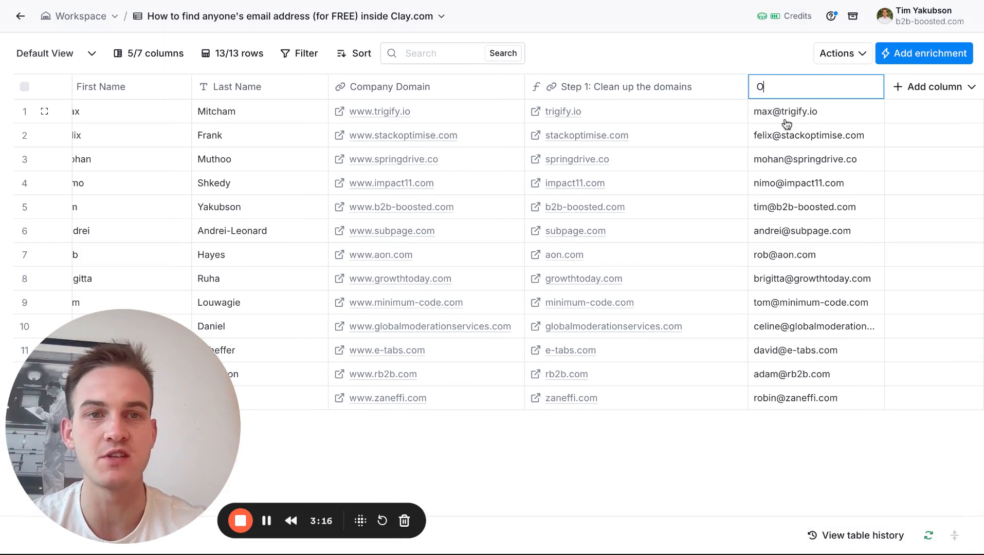
text(tep 2: firstname@)
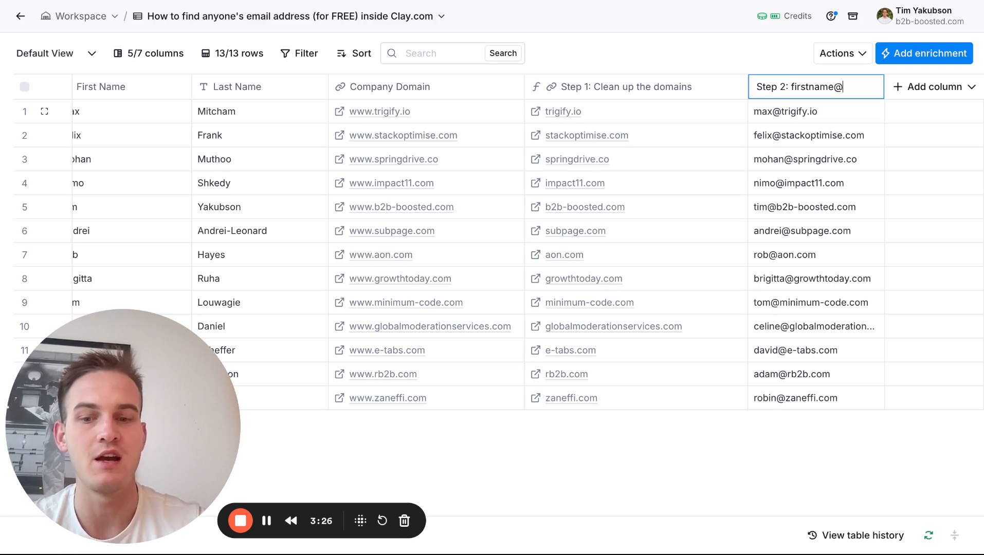
text(main.com)
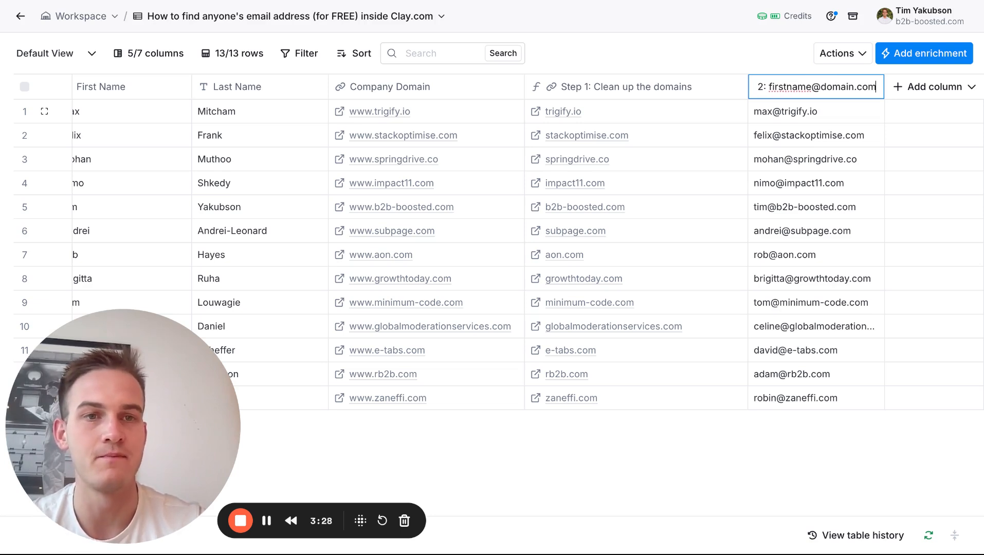
key(Return)
drag(884, 96, 951, 96)
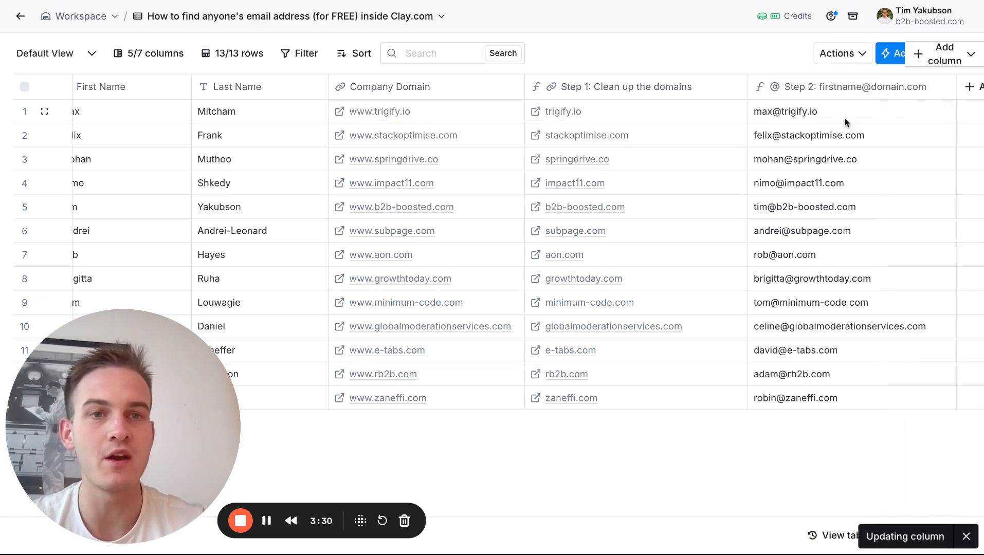
scroll(776, 146, right, 3)
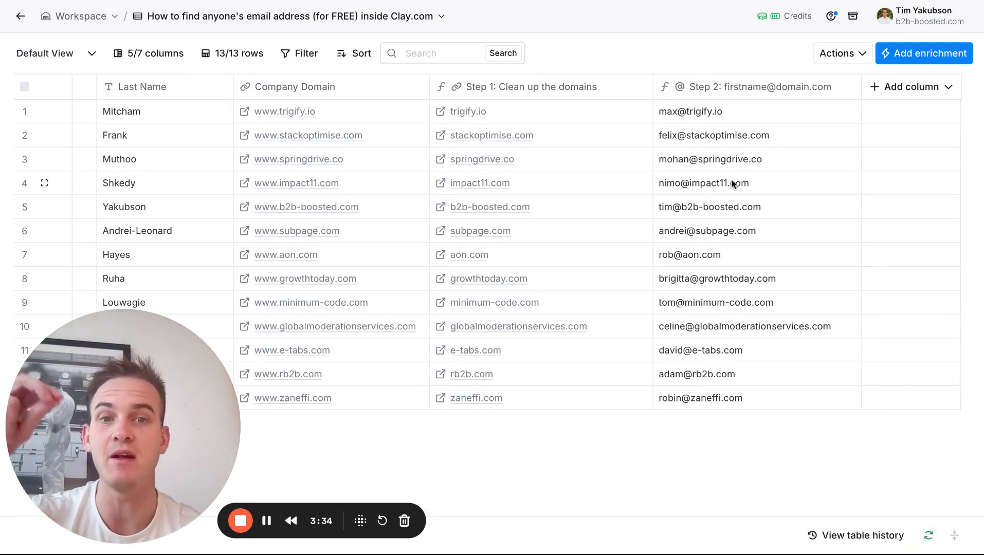
Switch from Clay to the AppSumo page for Reoon Email Verifier and examine its deal type and one-code price.
click(709, 208)
click(711, 209)
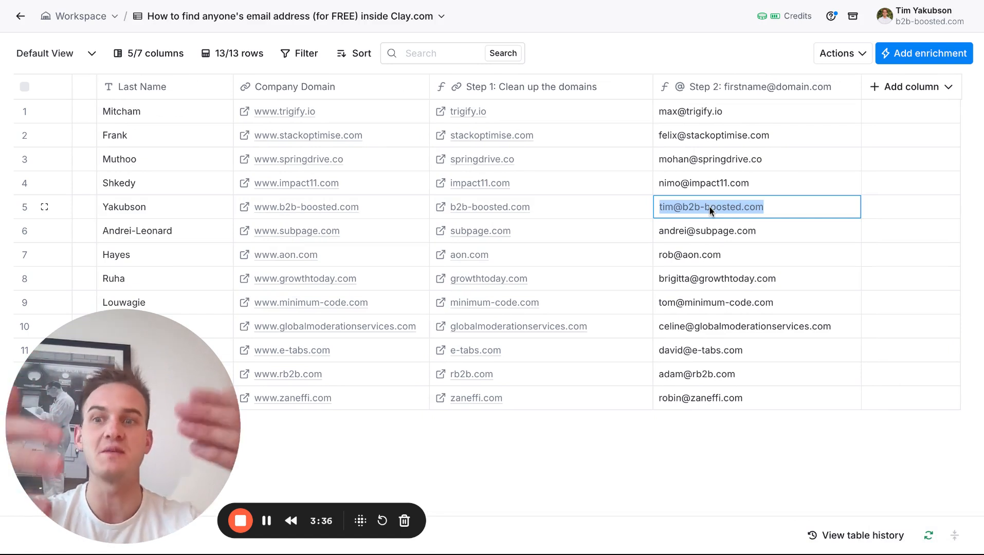
click(668, 2)
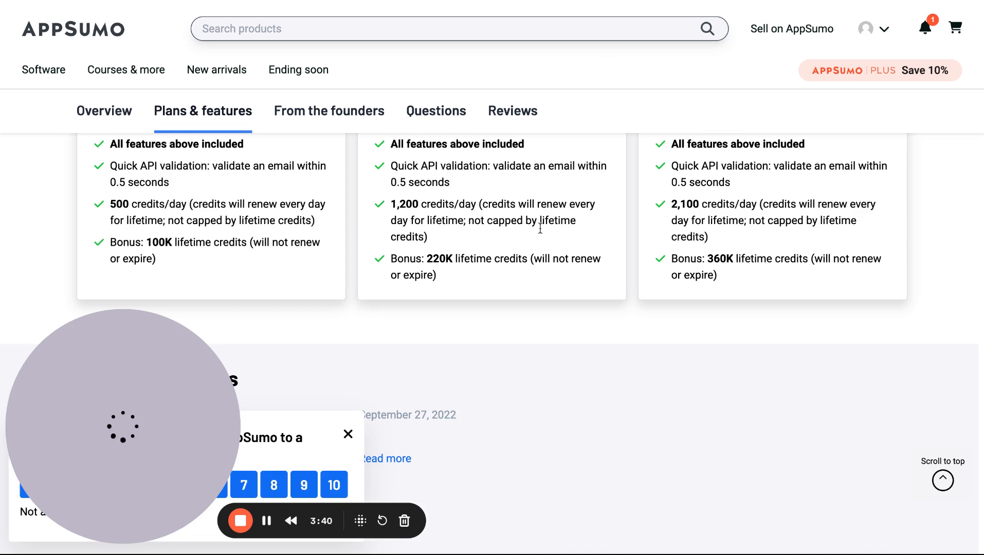
scroll(540, 228, up, 10)
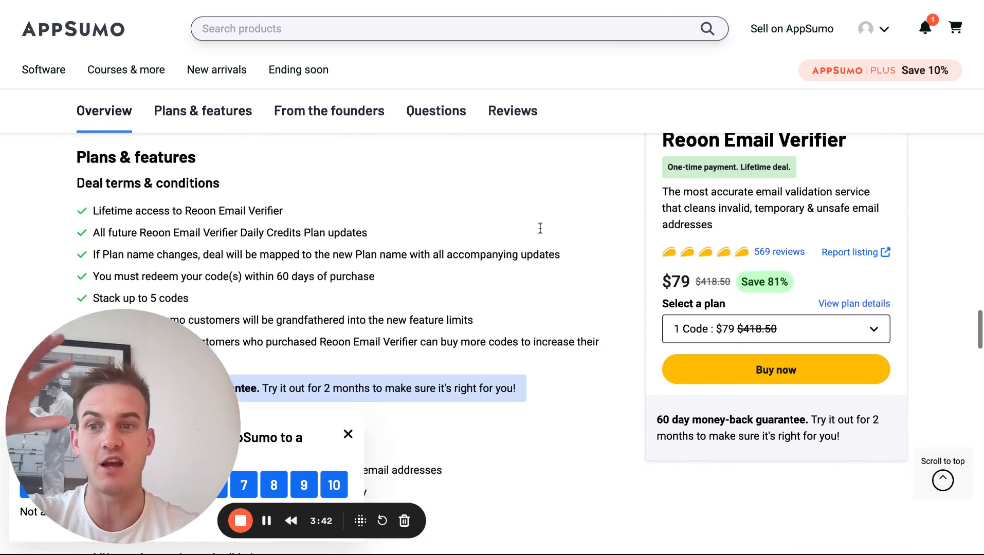
scroll(540, 227, up, 1)
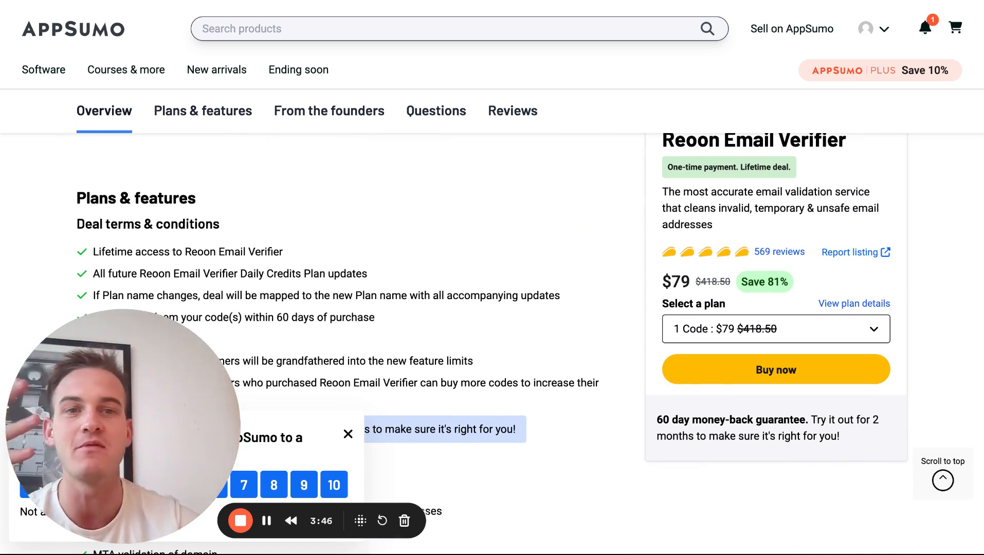
scroll(507, 217, up, 1)
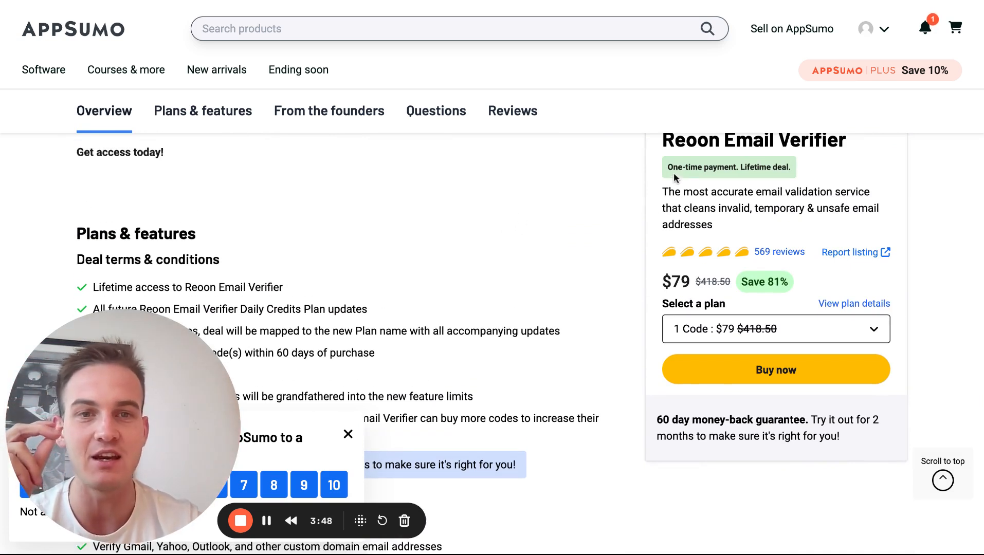
drag(698, 167, 667, 167)
drag(691, 282, 659, 283)
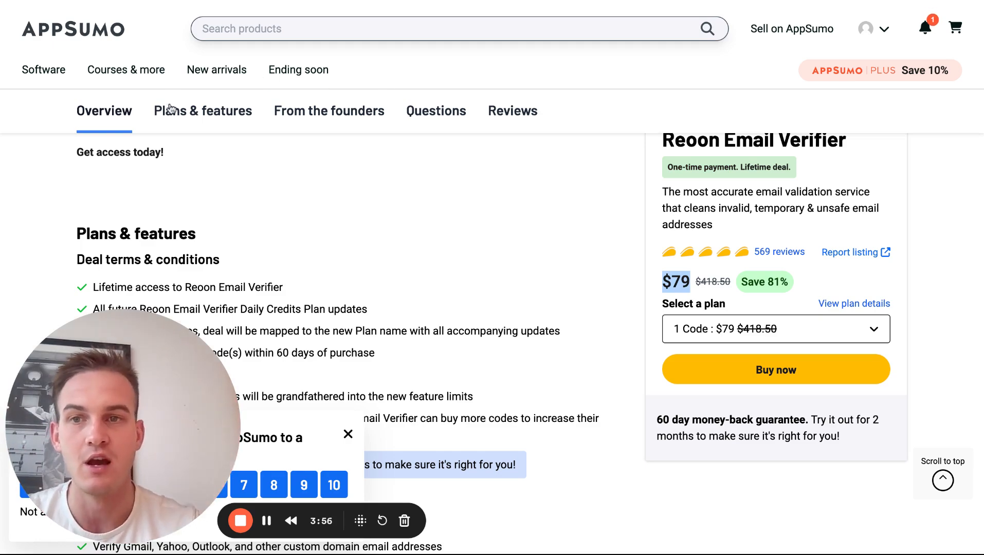
Examine the daily and lifetime credits of Plan 1 under the plans and features, and return to the Clay table.
click(178, 117)
scroll(216, 204, down, 12)
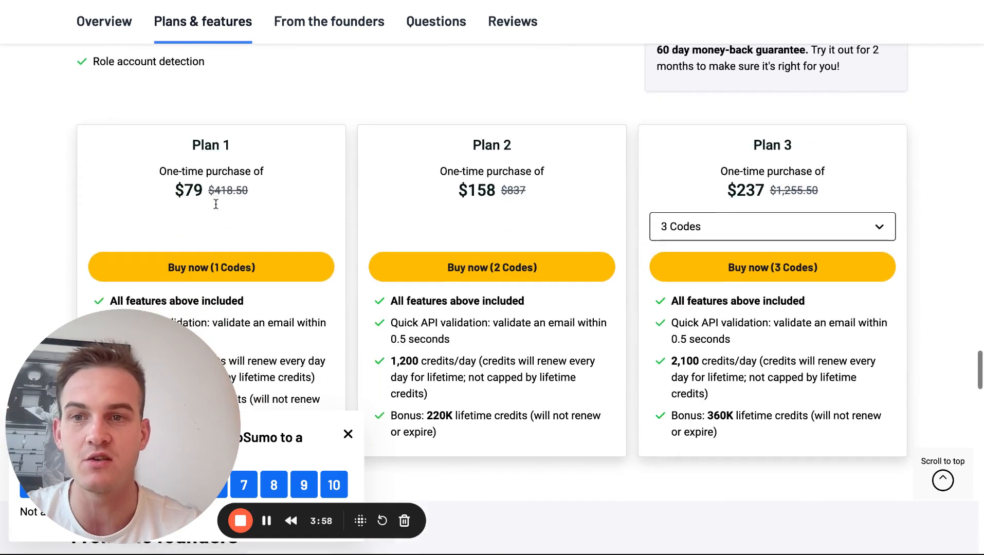
scroll(216, 204, down, 2)
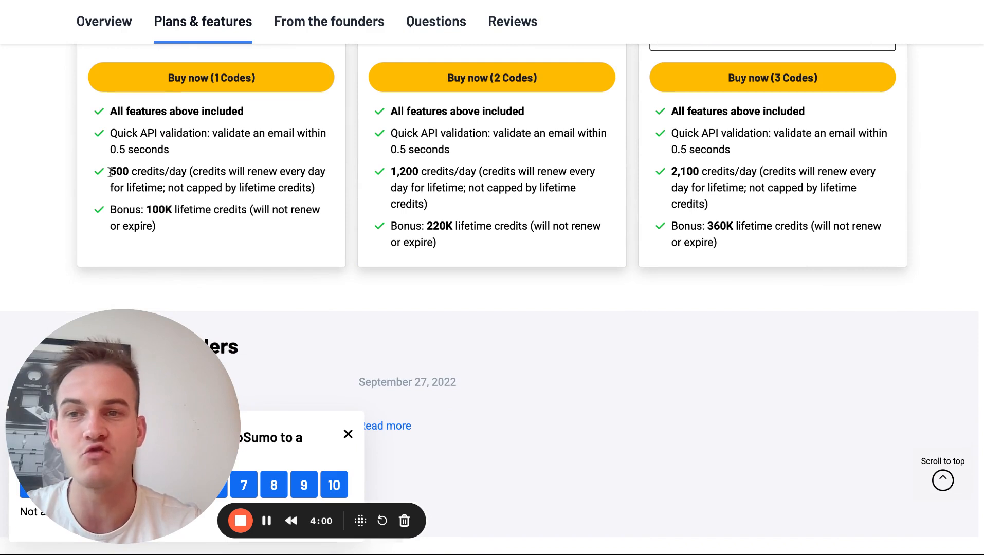
drag(109, 173, 181, 172)
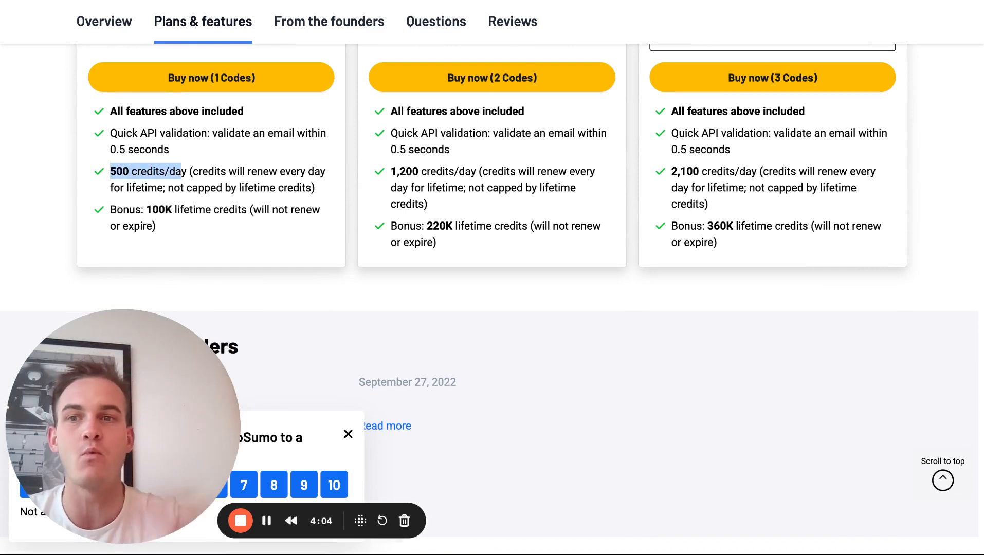
drag(247, 209, 146, 211)
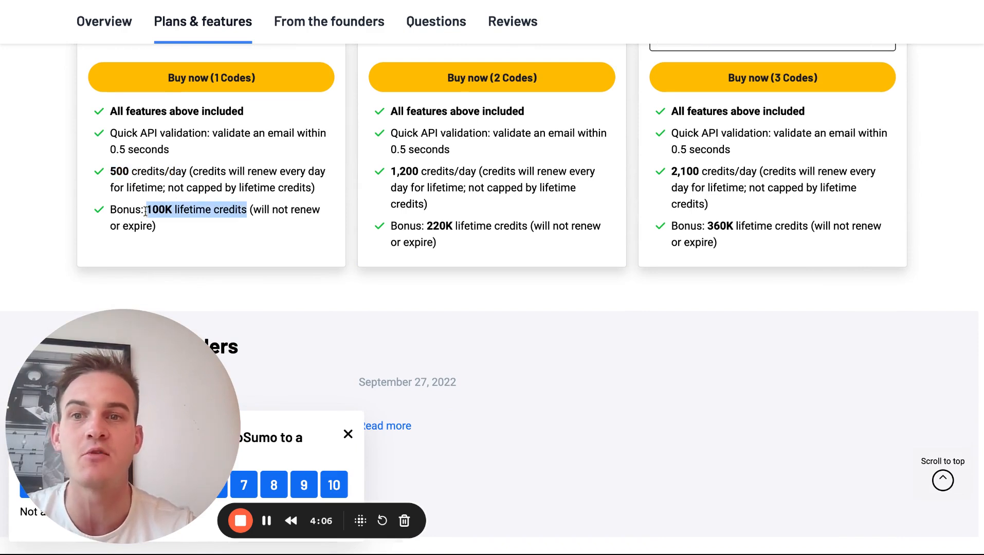
click(190, 2)
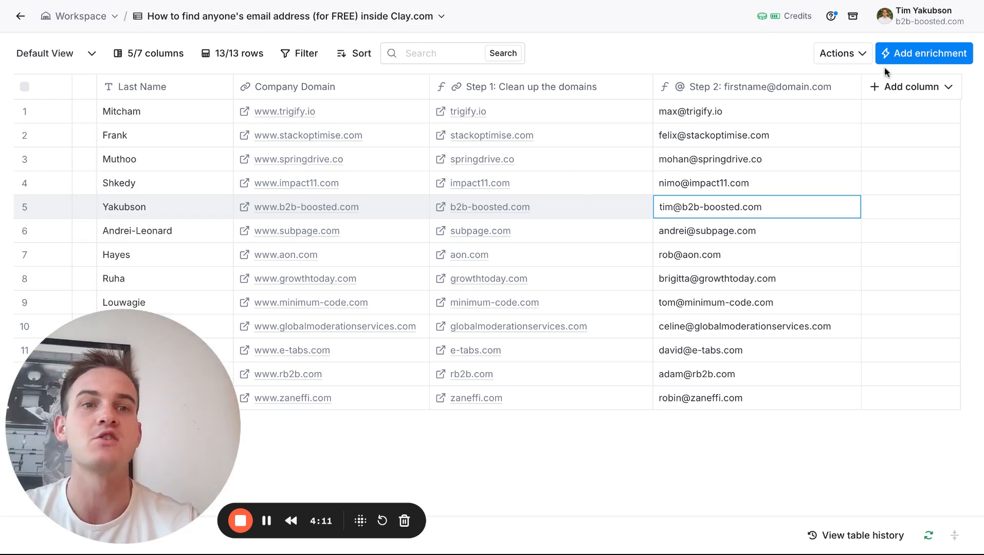
Search the enrichments for "http api" and open the setup of Clay's HTTP API integration.
click(929, 61)
text(httpo a)
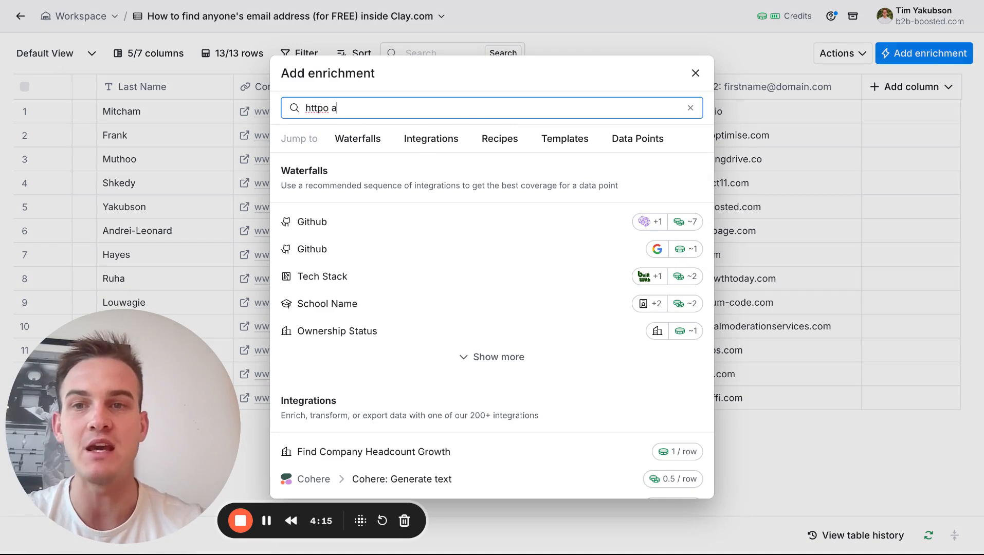
key(BackSpace)
key(BackSpace)
key(BackSpace)
text(api)
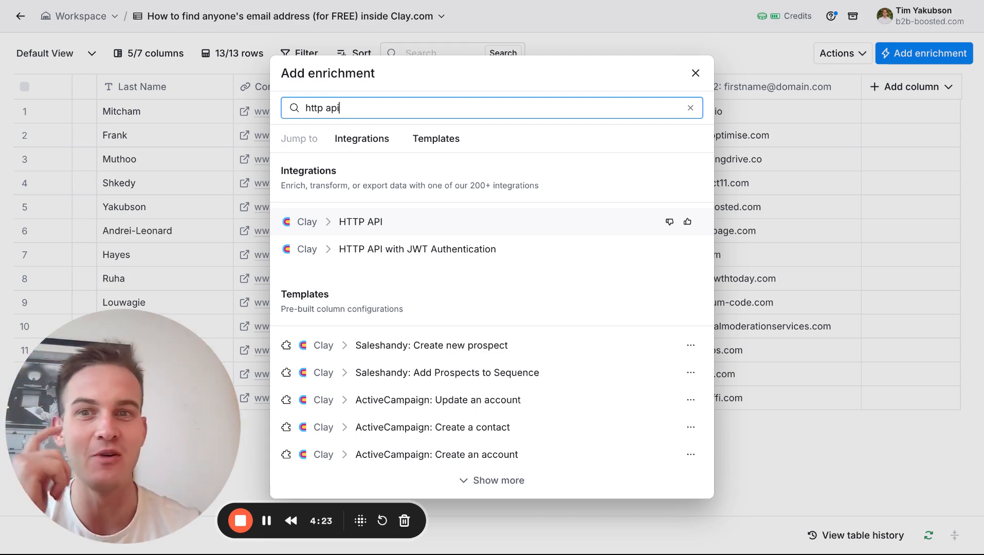
click(389, 231)
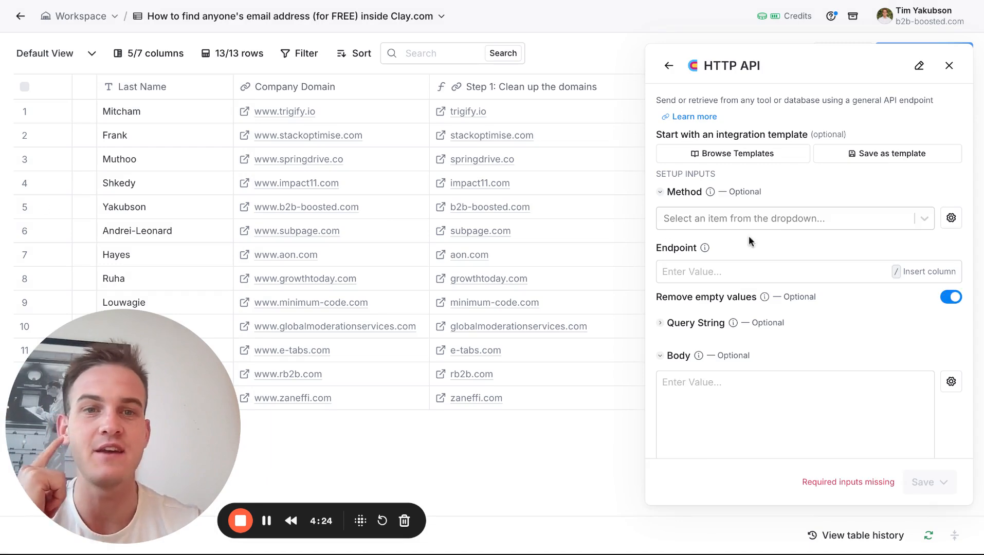
click(752, 156)
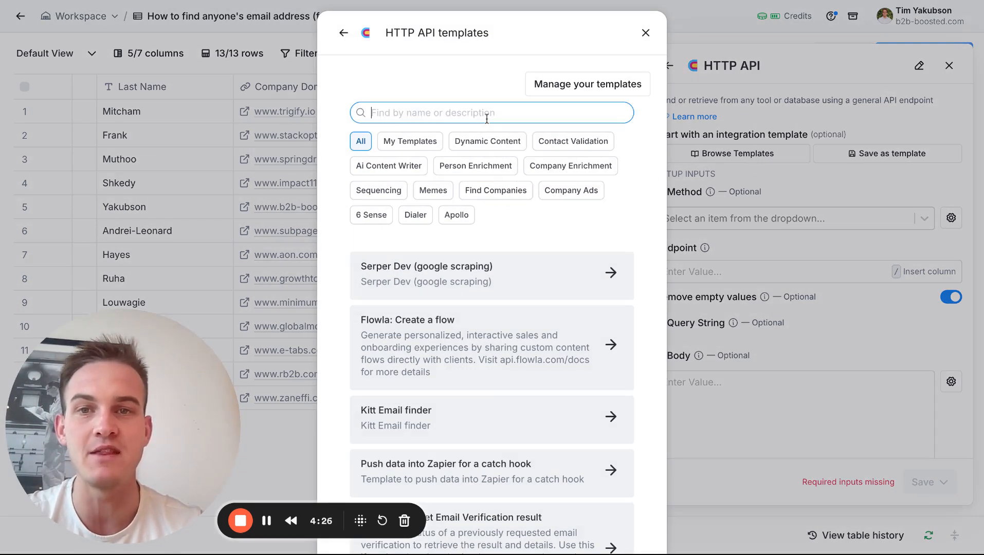
text(reoon)
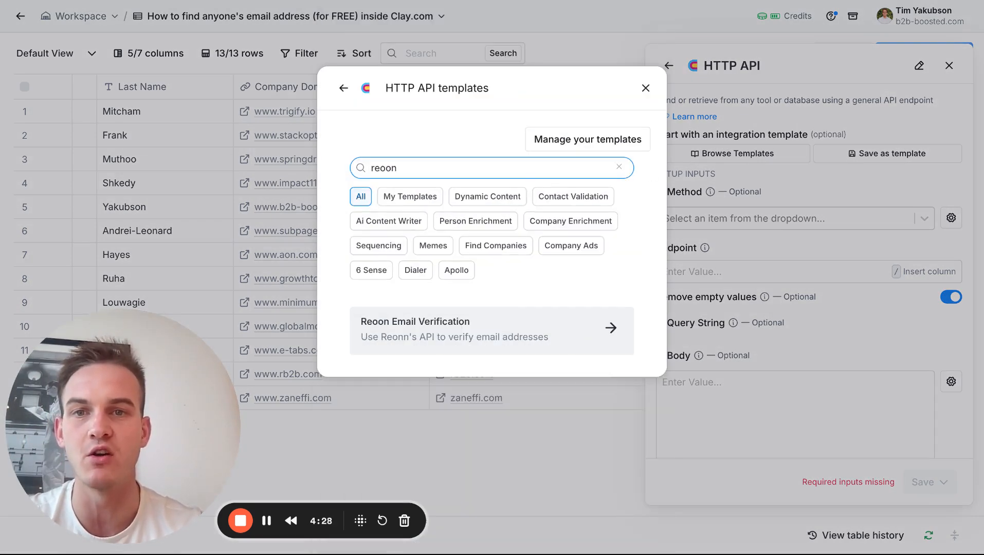
click(410, 323)
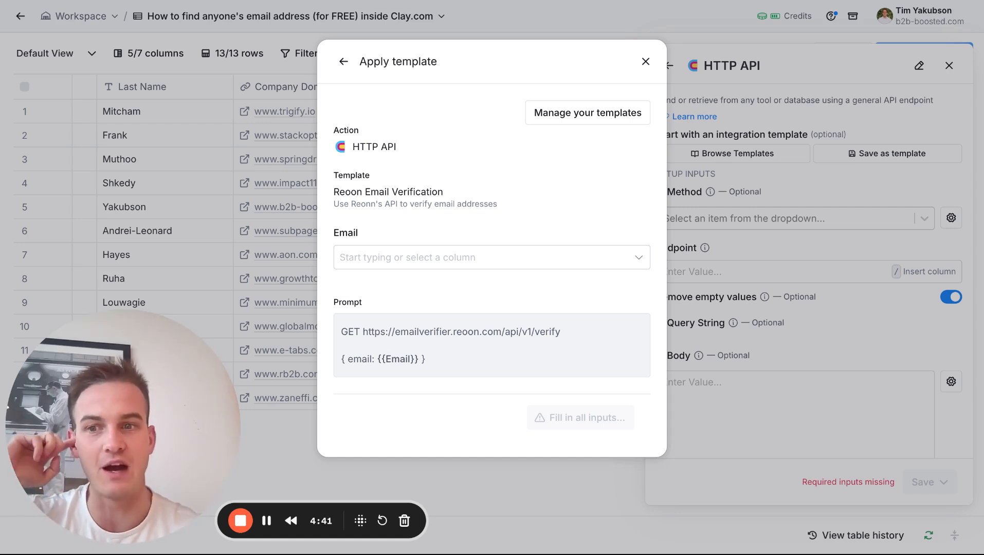
click(426, 265)
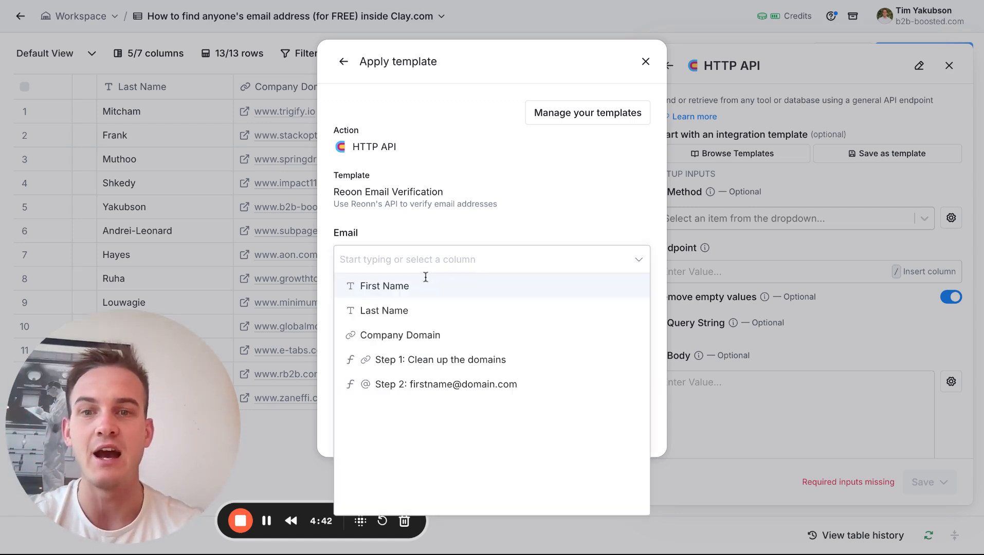
click(404, 389)
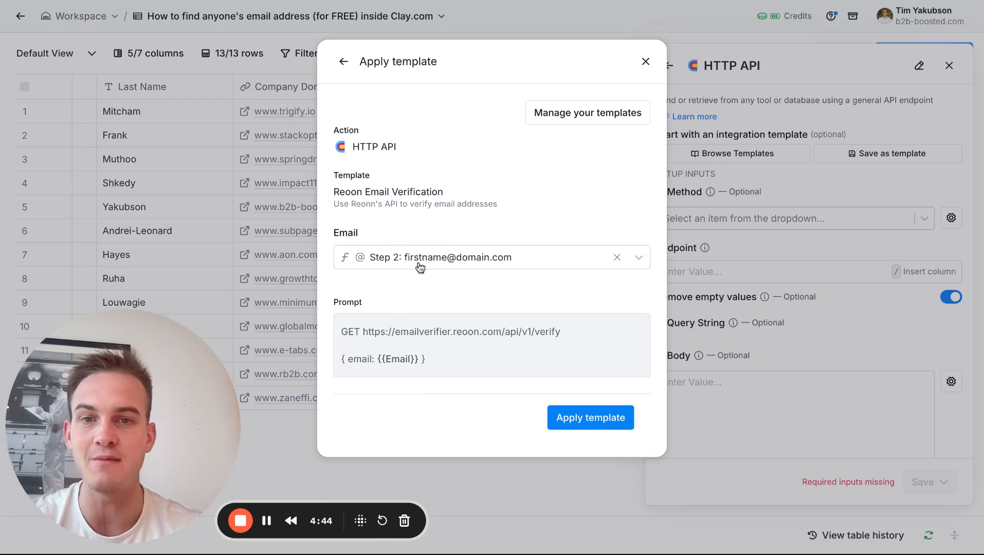
Apply the Reoon Email Verification template, review the filled-in HTTP API inputs, and save and run the 13 rows in this view.
click(605, 424)
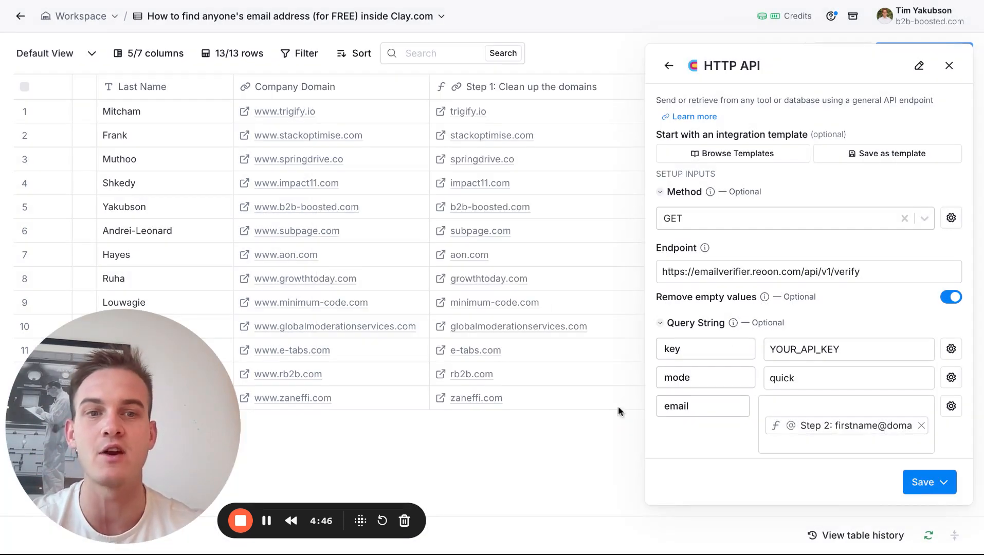
scroll(801, 284, down, 1)
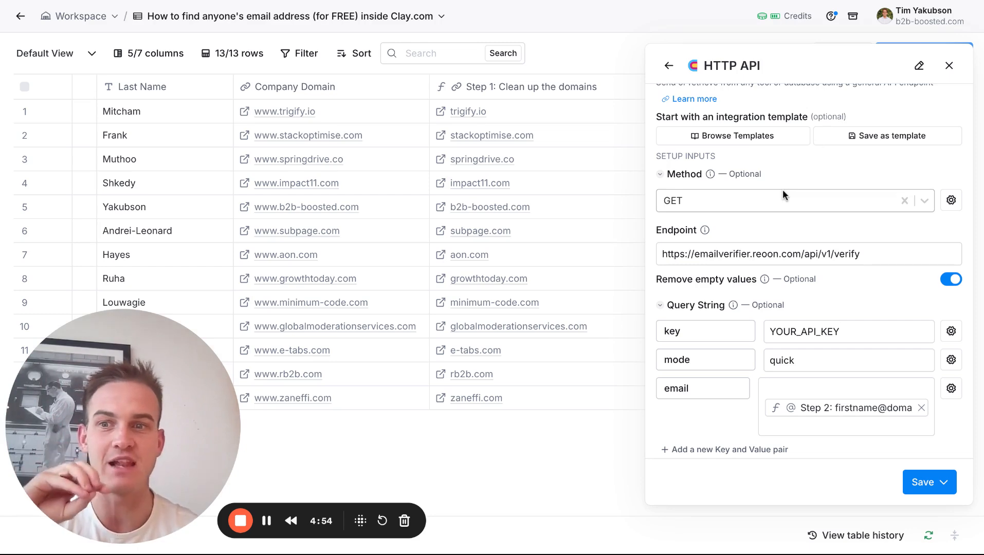
scroll(787, 297, down, 9)
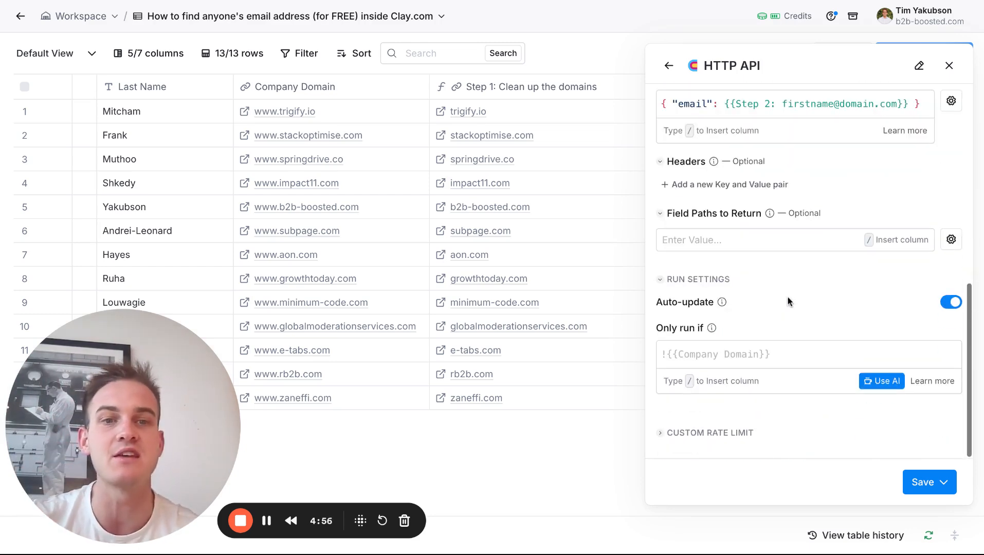
click(944, 484)
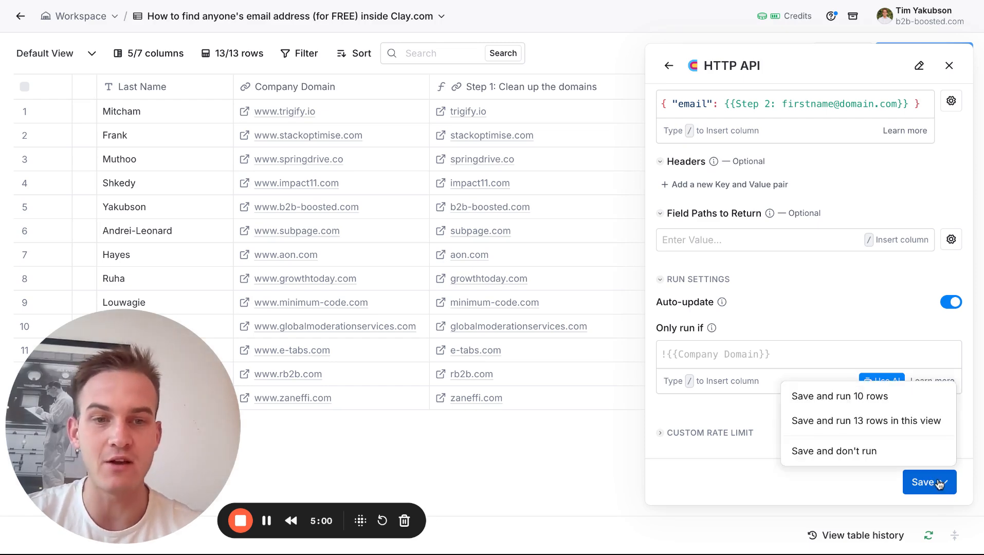
click(895, 434)
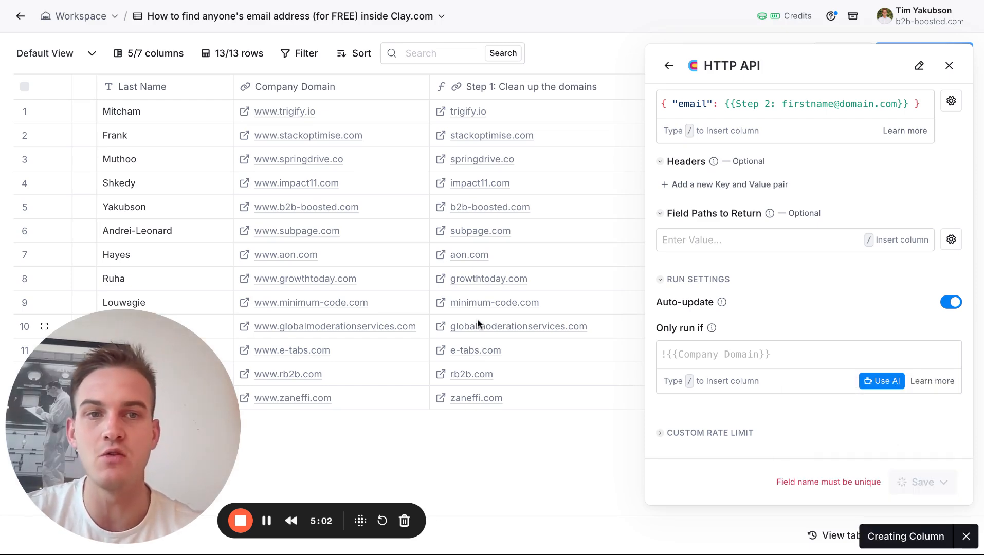
Examine the error message in row 3's HTTP API cell details.
scroll(478, 324, right, 2)
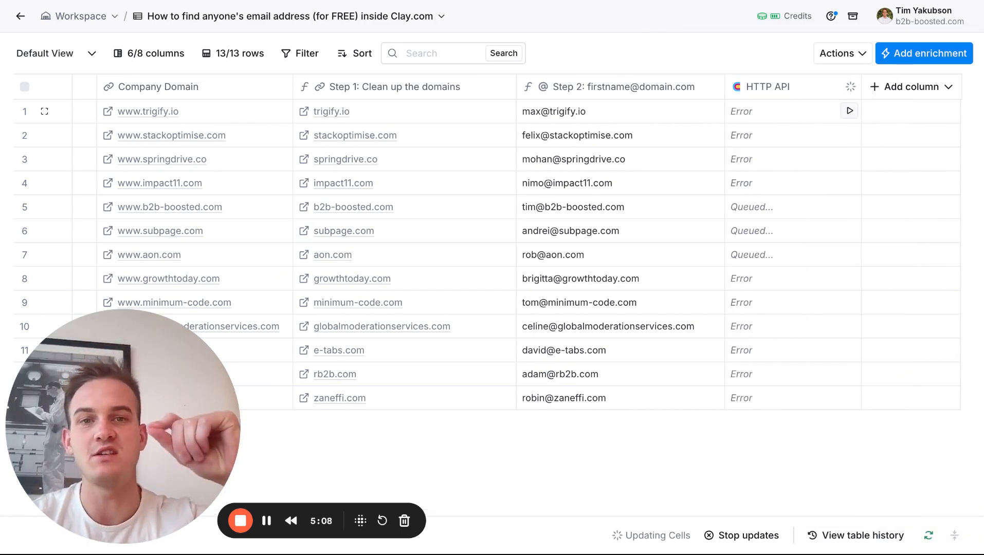
click(271, 521)
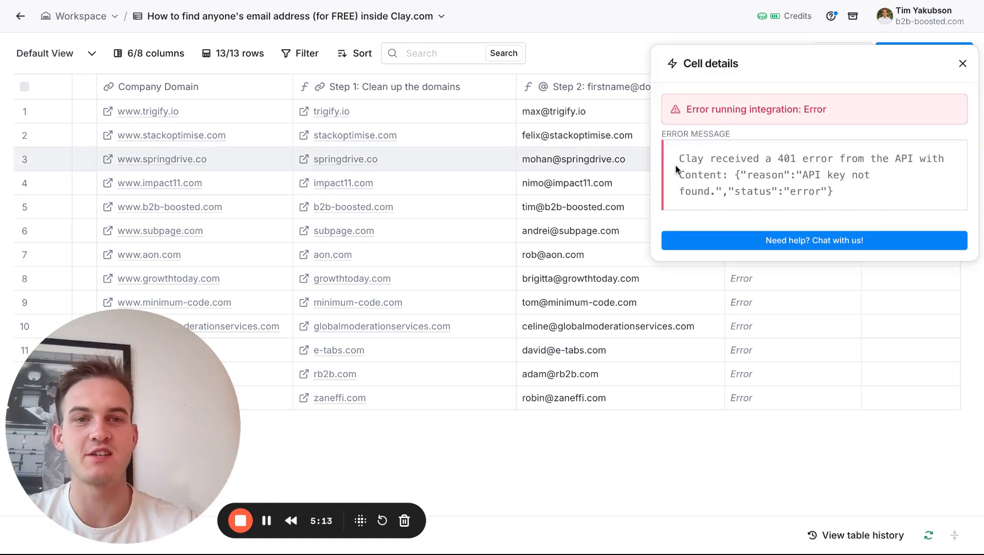
drag(802, 177, 833, 192)
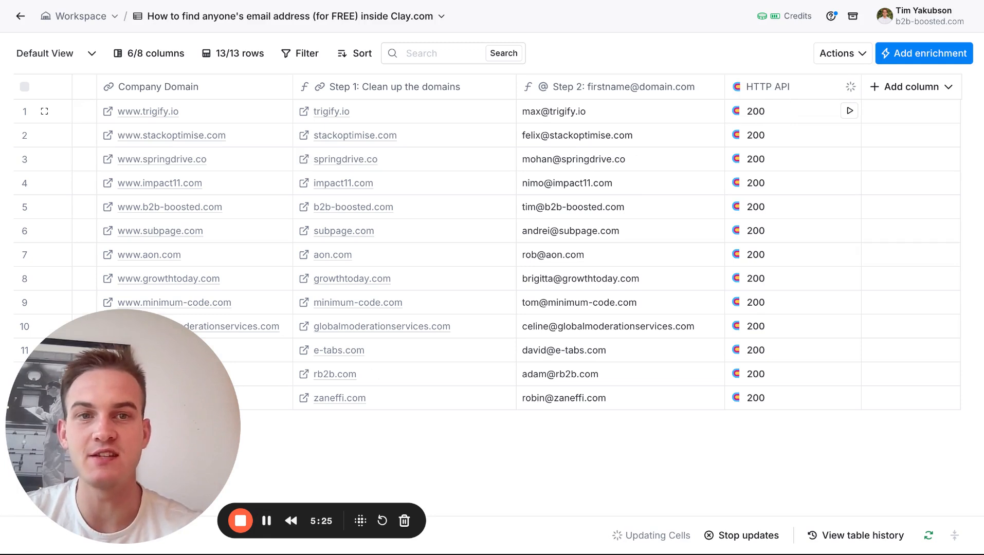
Add the Result value from row 1's HTTP API cell details as a new column named "Verified email 1:".
click(791, 111)
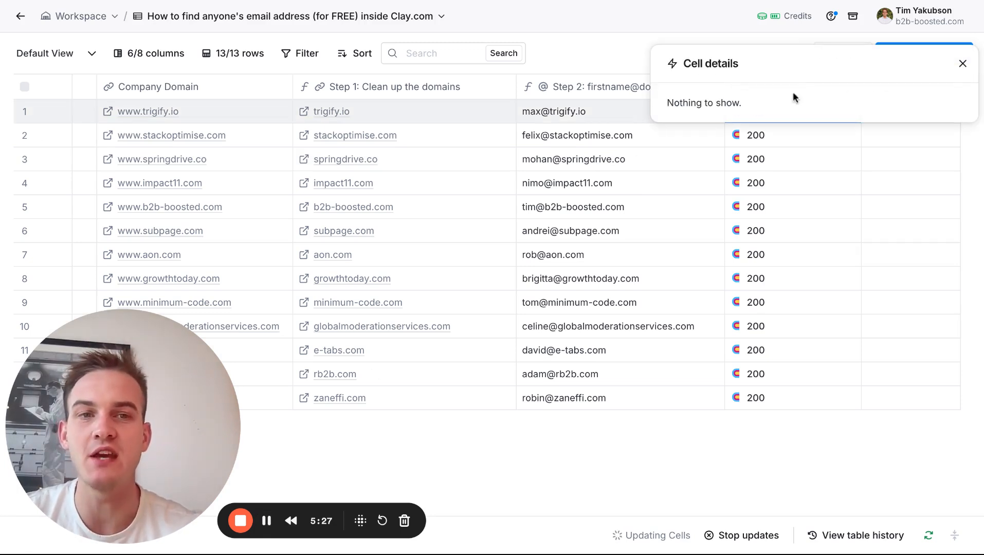
mouse_move(739, 140)
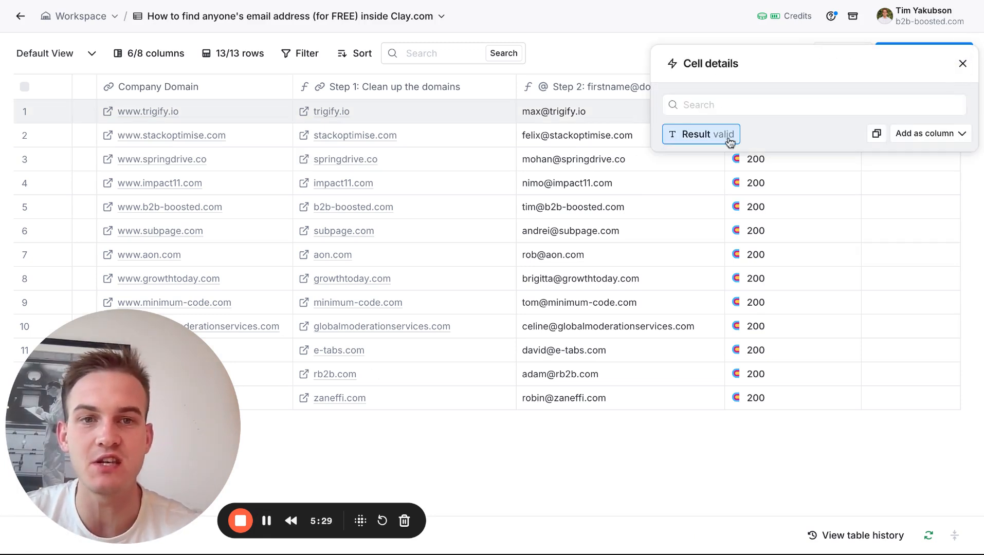
click(925, 134)
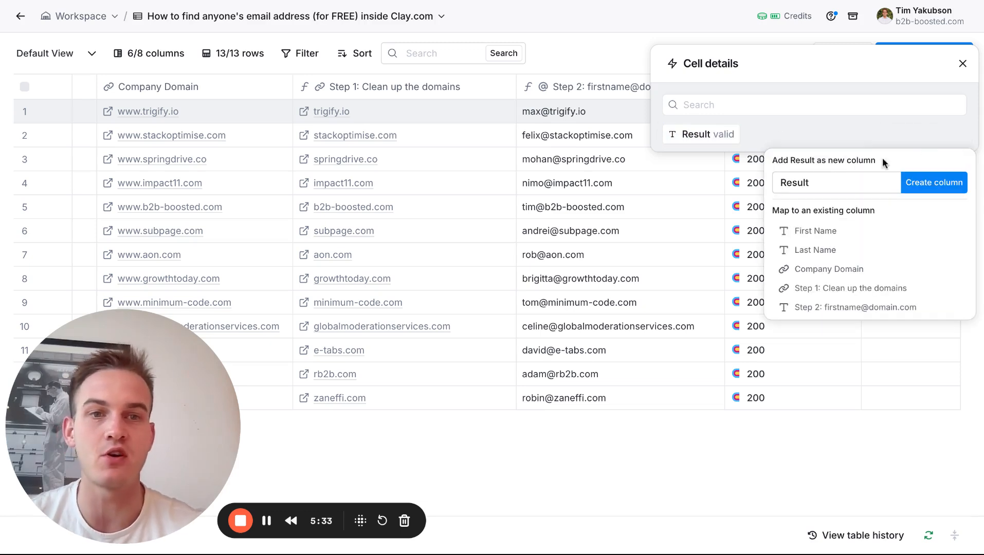
text(Firs)
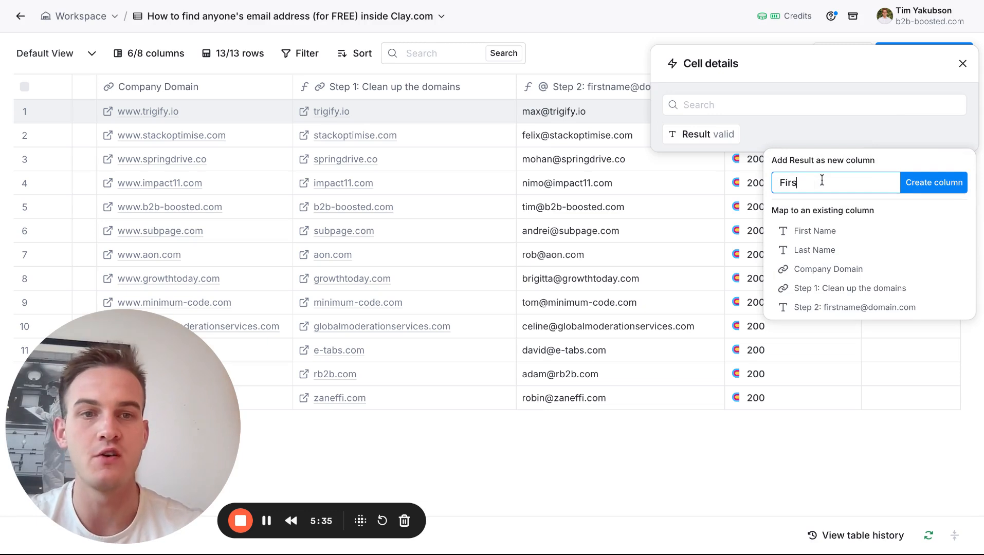
text(tname)
key(ctrl+a)
text(Ver)
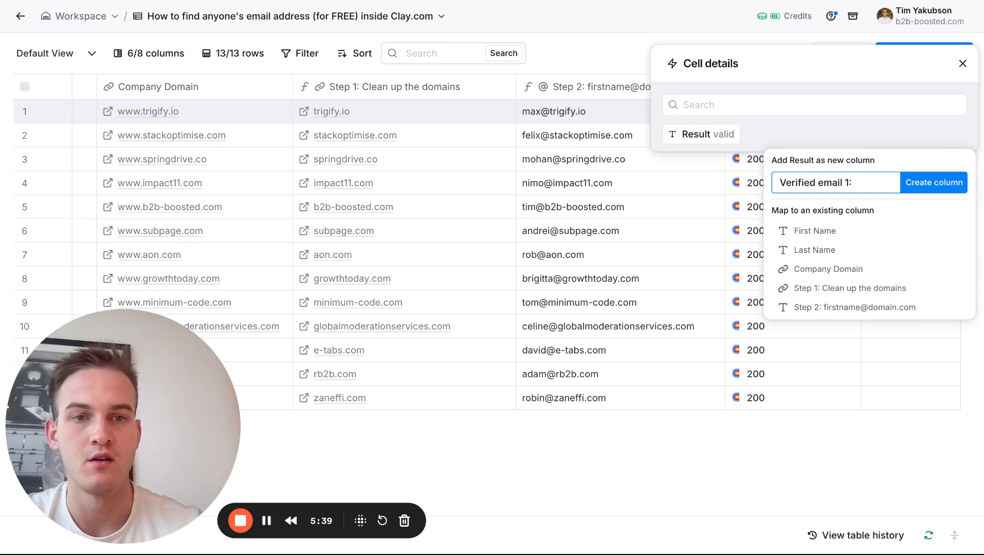
text(ified email 1:)
click(933, 183)
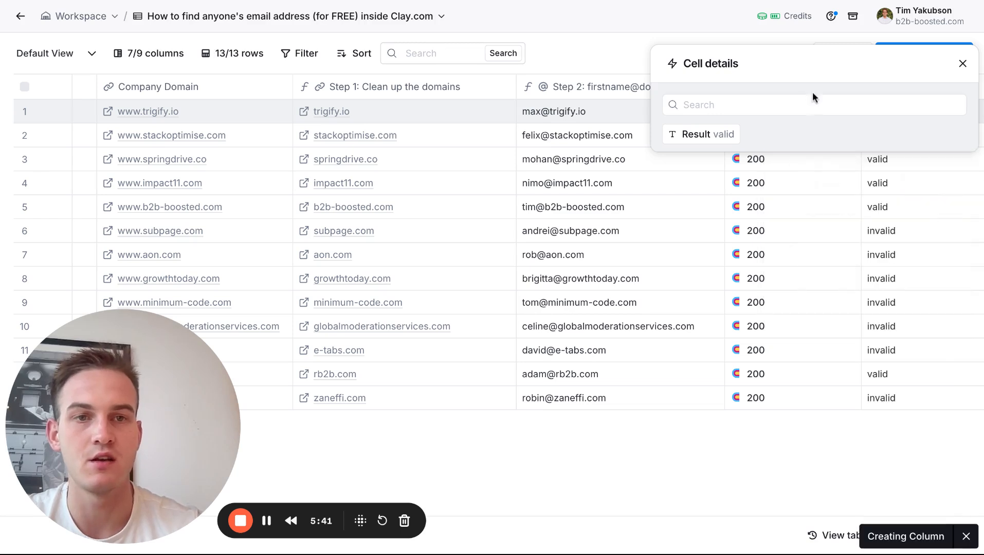
click(962, 65)
Rename the "Verified email 1:" column as "Verified email 1: status".
click(913, 96)
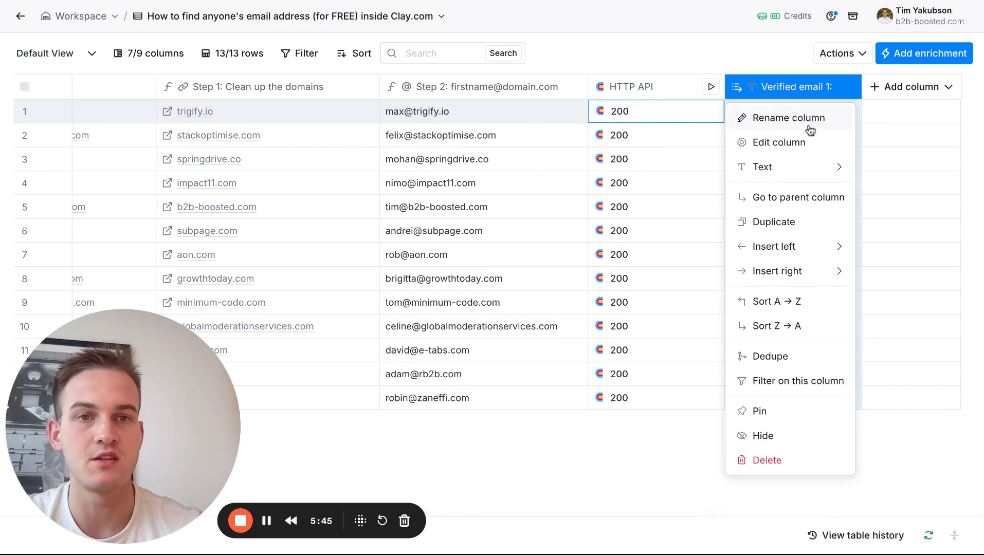
click(811, 130)
click(841, 86)
text(status)
key(Return)
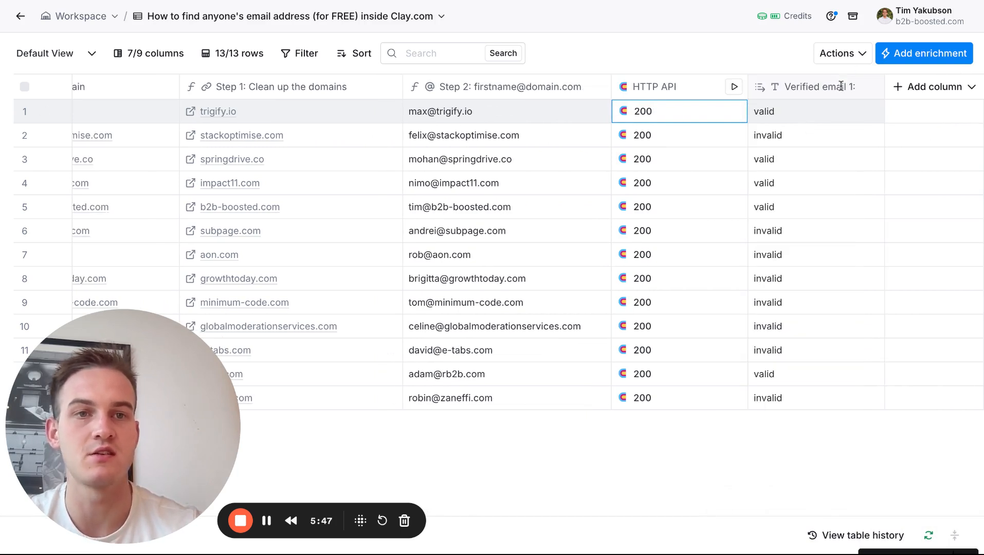
Examine the verification statuses of the first three rows, check the email format table in Miro, and return to the Clay table.
click(791, 121)
click(790, 154)
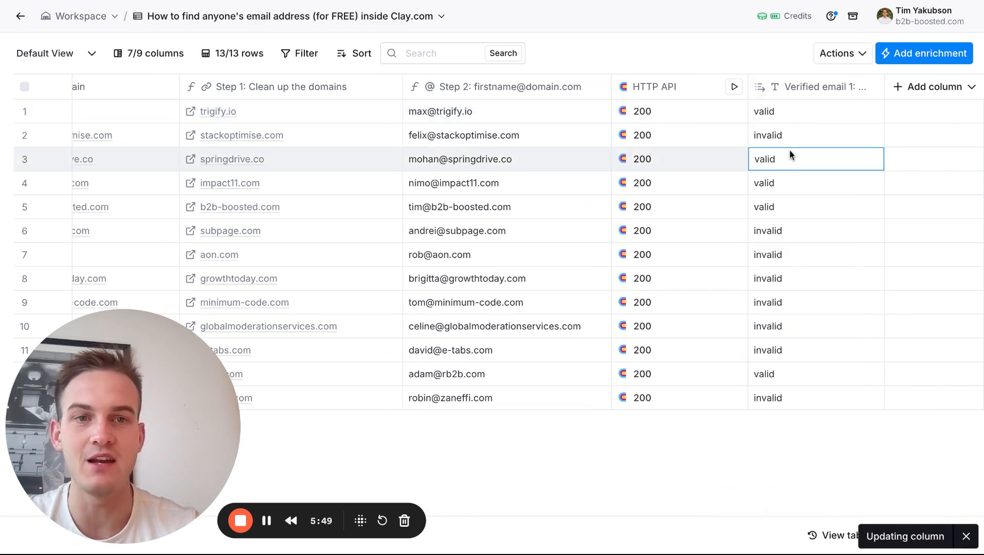
click(790, 136)
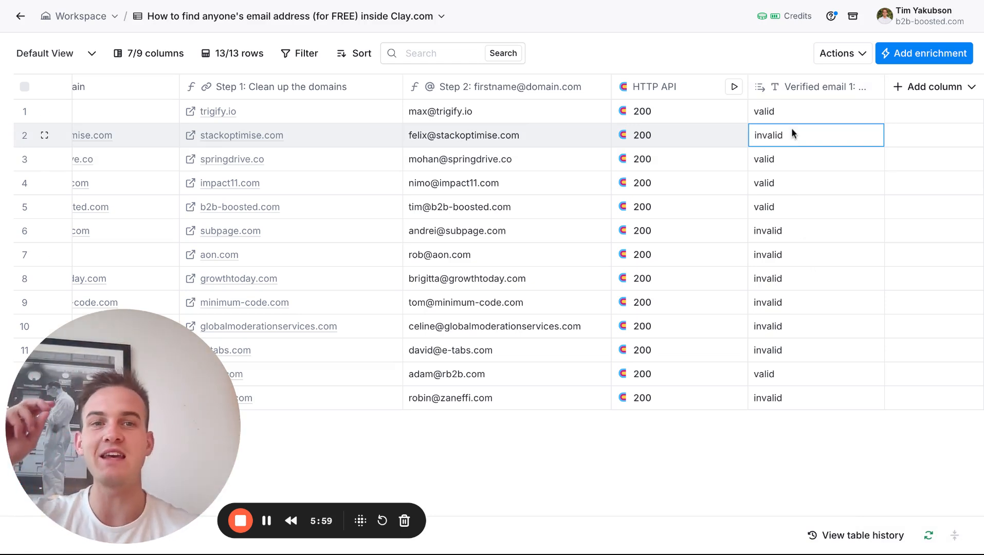
click(785, 109)
double_click(785, 108)
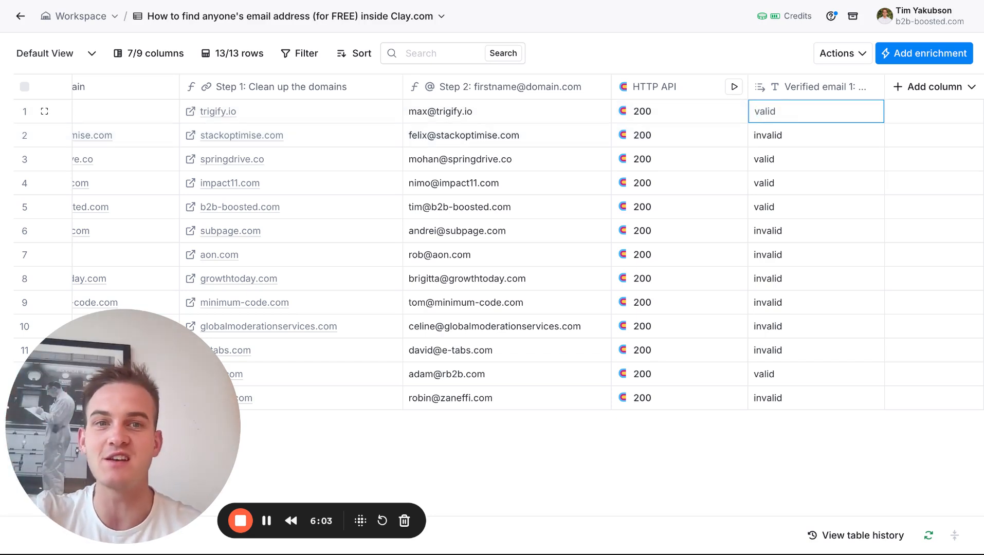
double_click(770, 137)
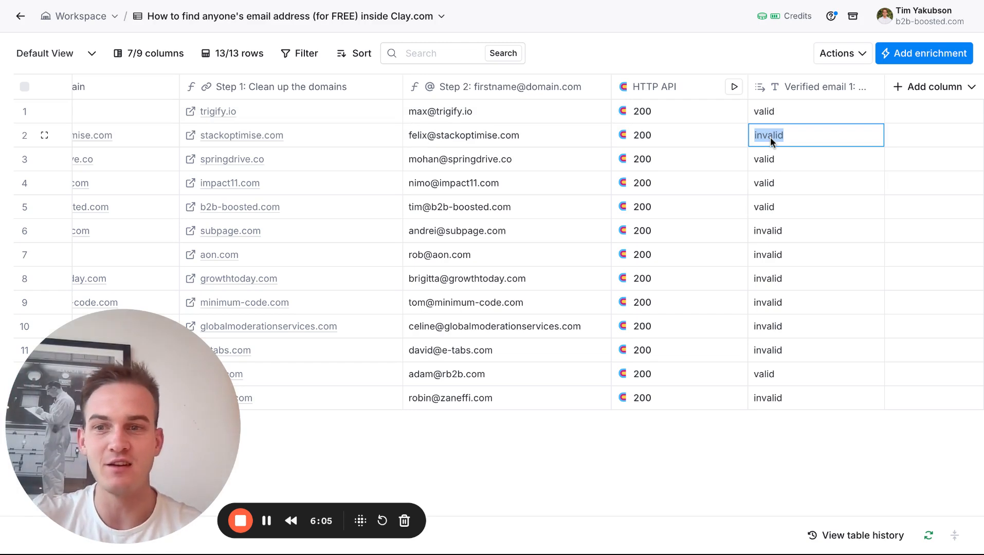
click(774, 154)
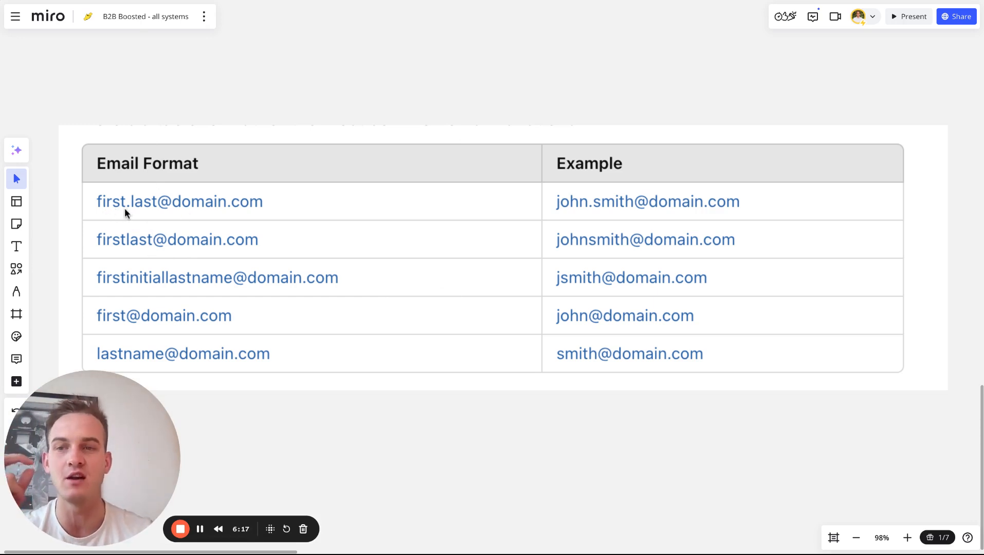
click(494, 1)
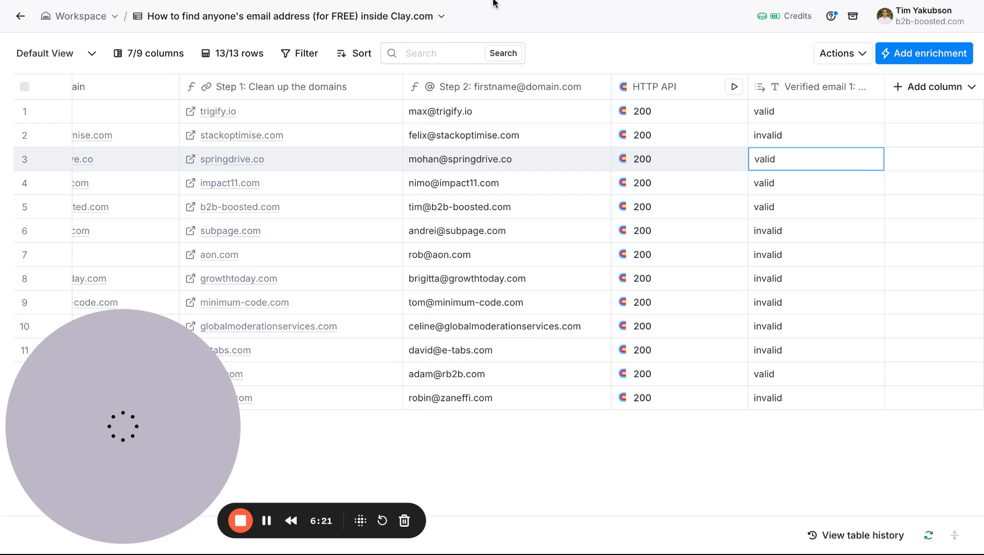
Rename the "Step 1: Clean up the domains" column as "Email domain".
click(533, 84)
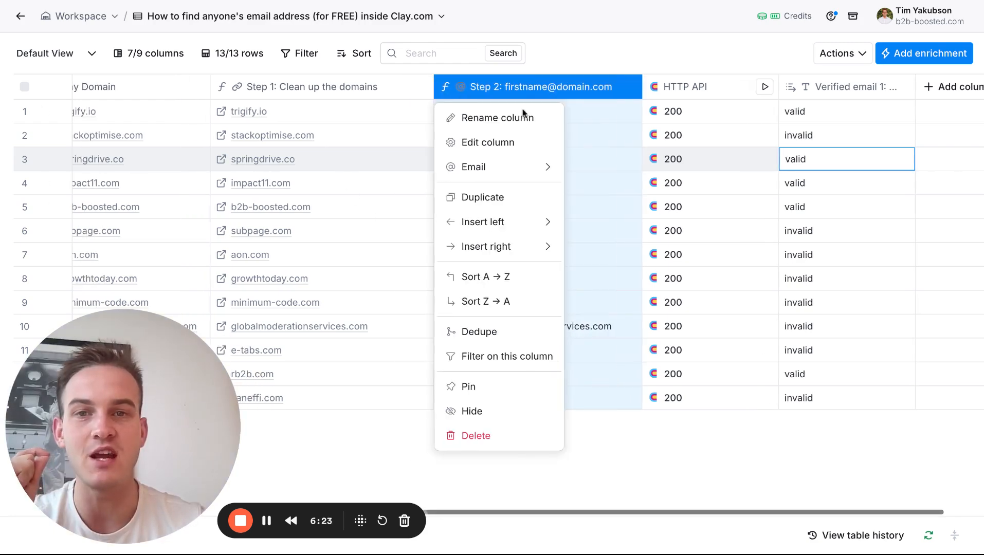
click(520, 116)
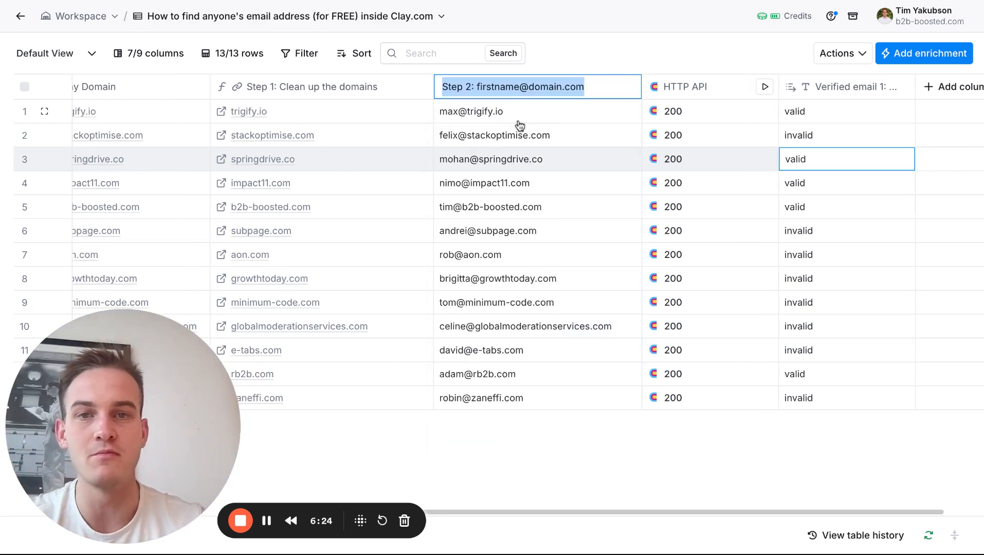
click(318, 93)
click(478, 115)
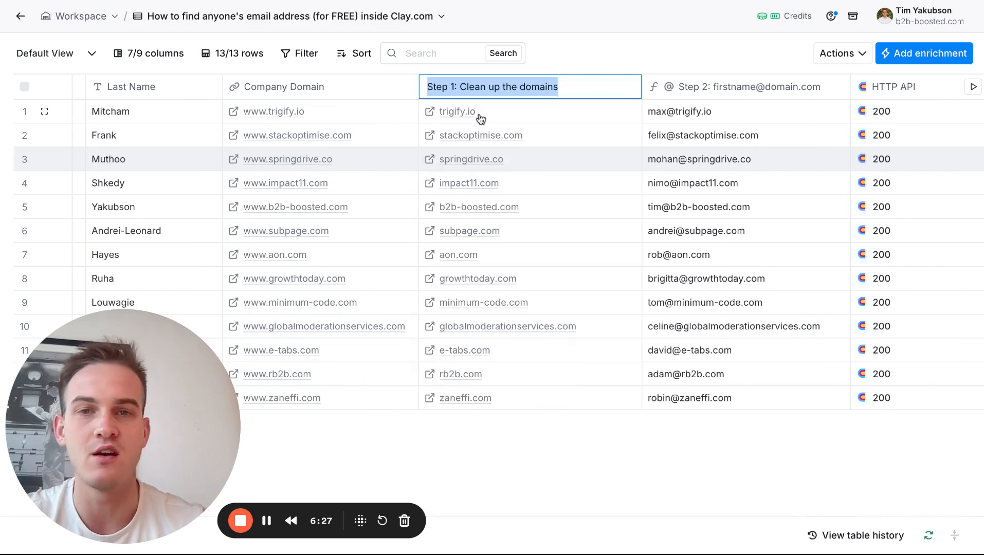
text(Email domain)
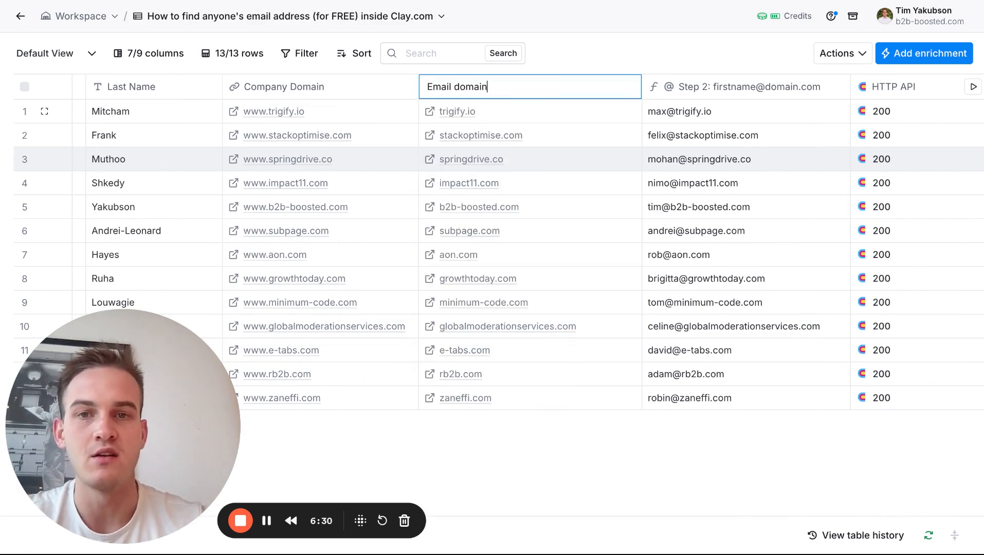
key(Return)
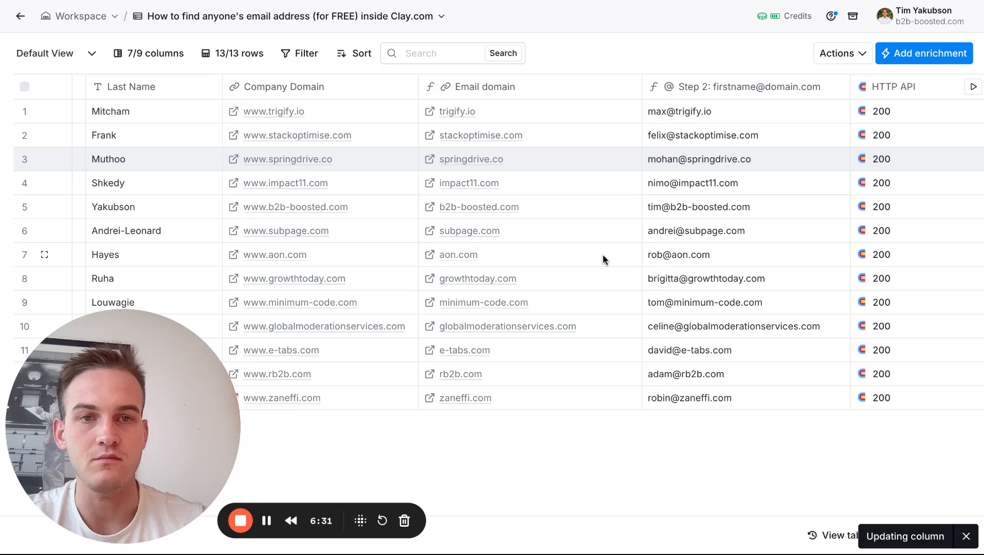
Start a new formula column in the Formula Generator and begin its description with the First Name column.
scroll(606, 260, right, 5)
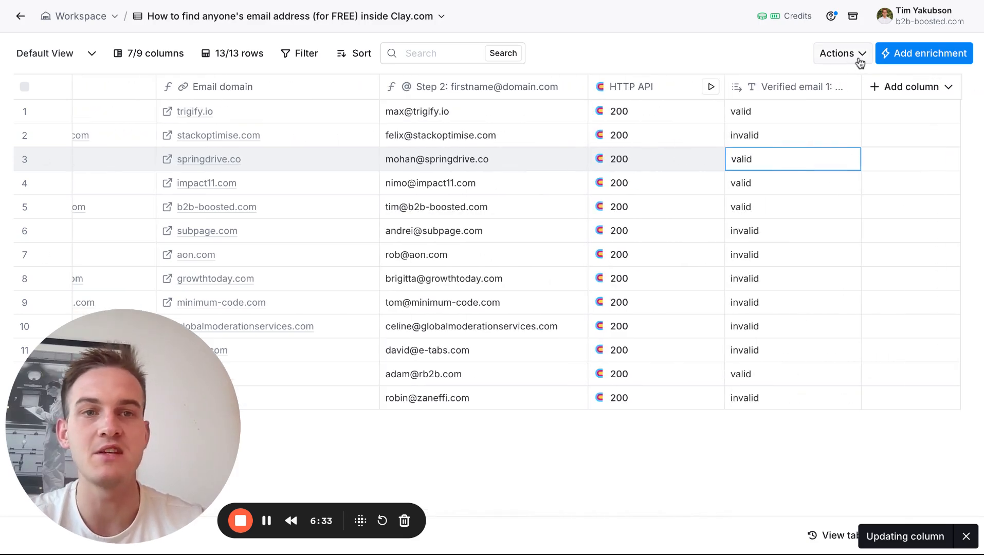
click(897, 88)
click(857, 199)
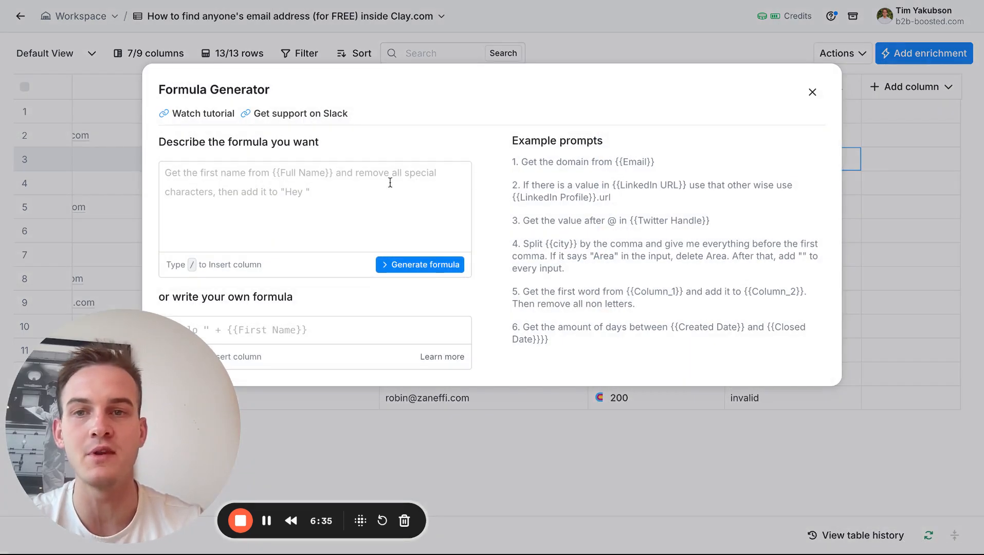
click(390, 183)
text(first)
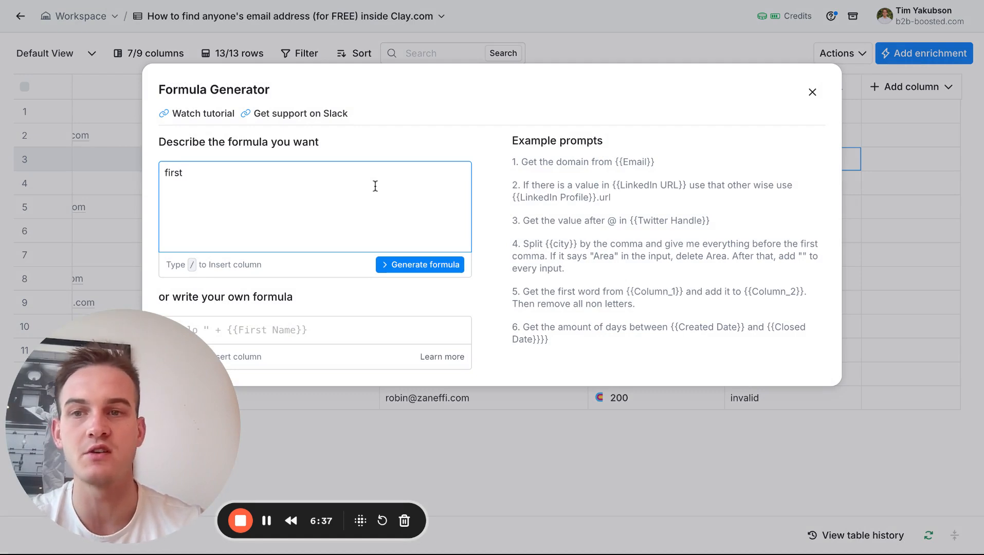
key(BackSpace)
key(BackSpace)
key(BackSpace)
key(BackSpace)
key(BackSpace)
text(/)
click(334, 210)
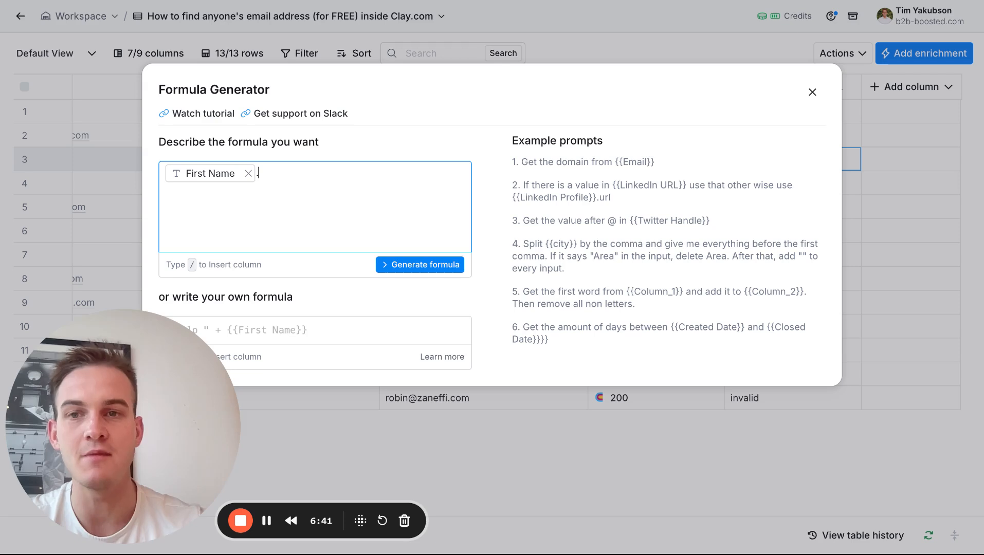
Extend the formula description with a period, the Last Name column and the Email domain column, and generate the formula.
text(./)
click(331, 230)
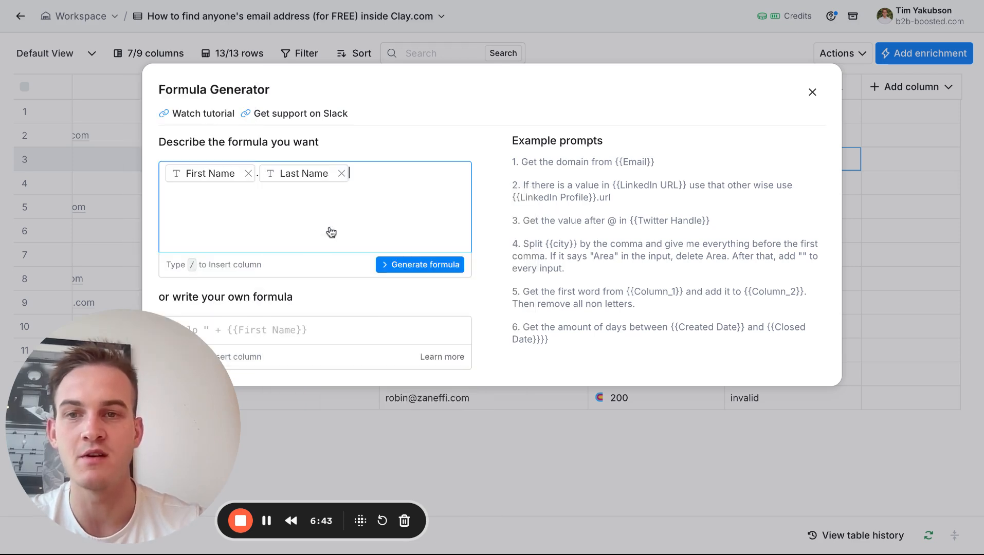
text(@/)
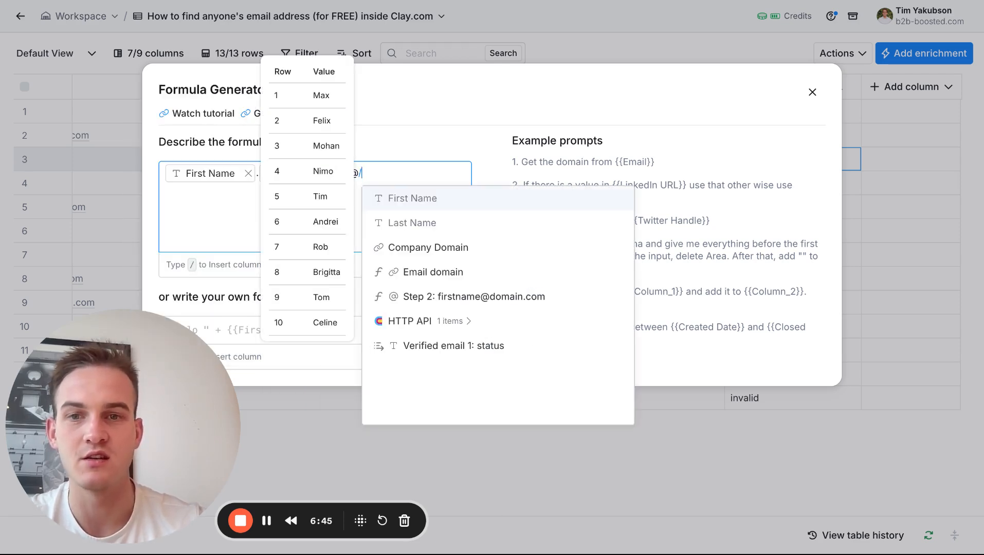
key(BackSpace)
text(/)
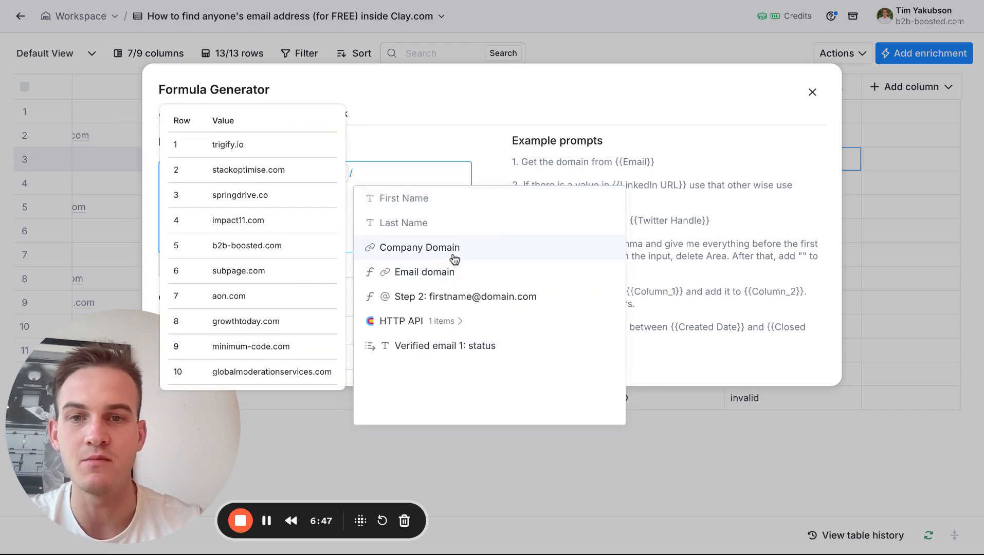
click(453, 273)
click(453, 272)
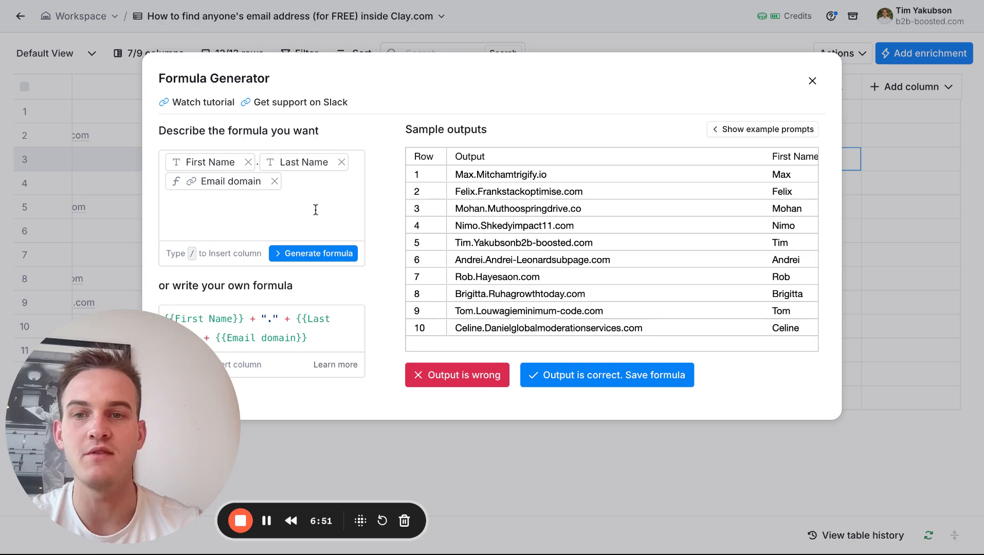
drag(113, 434, 198, 389)
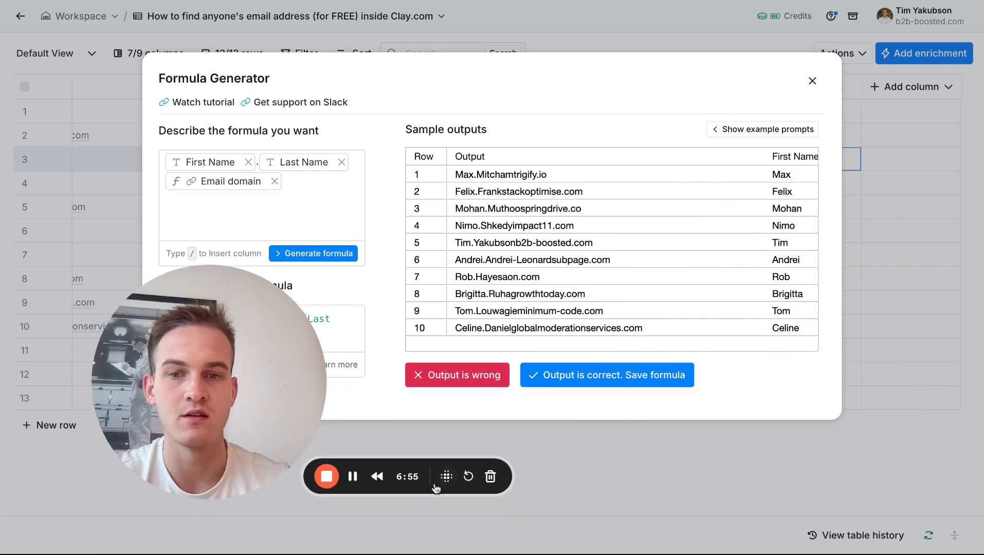
click(353, 477)
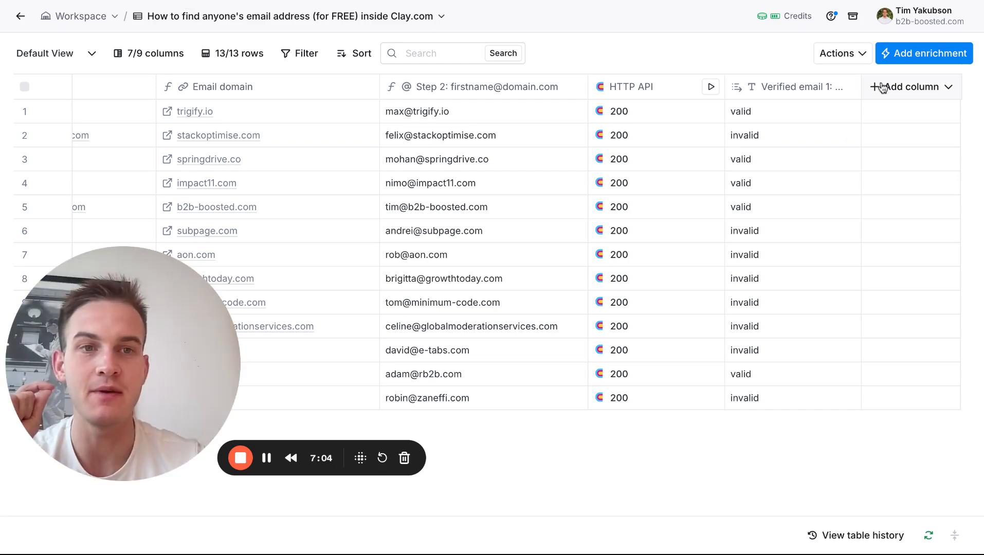
Add a new formula column to the table and begin its description with the First Name column.
click(880, 87)
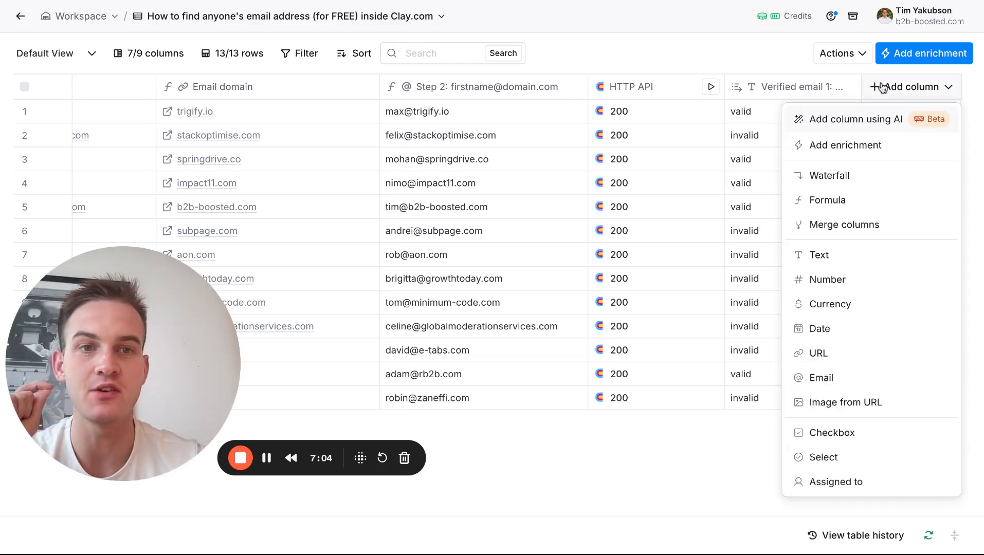
click(811, 202)
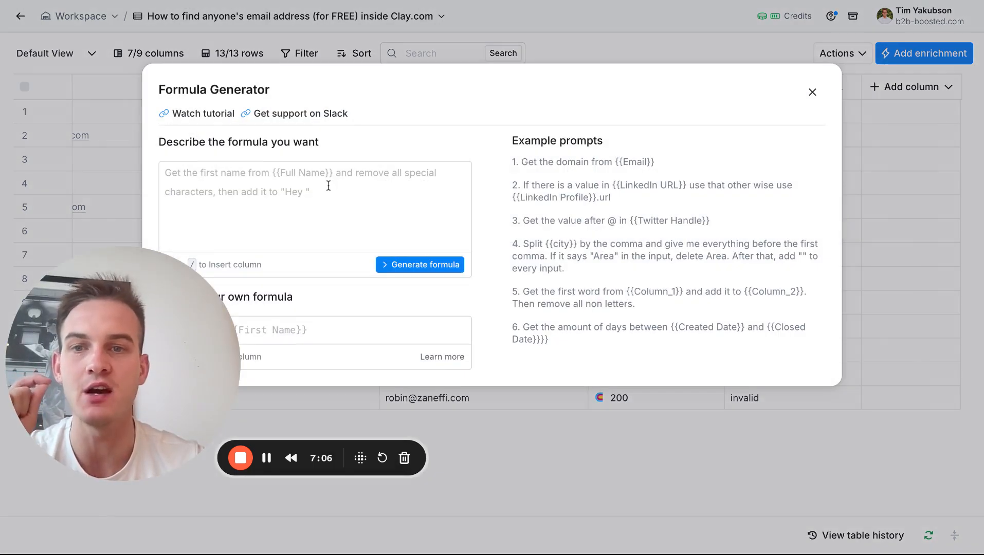
click(328, 185)
text(/fi)
click(313, 199)
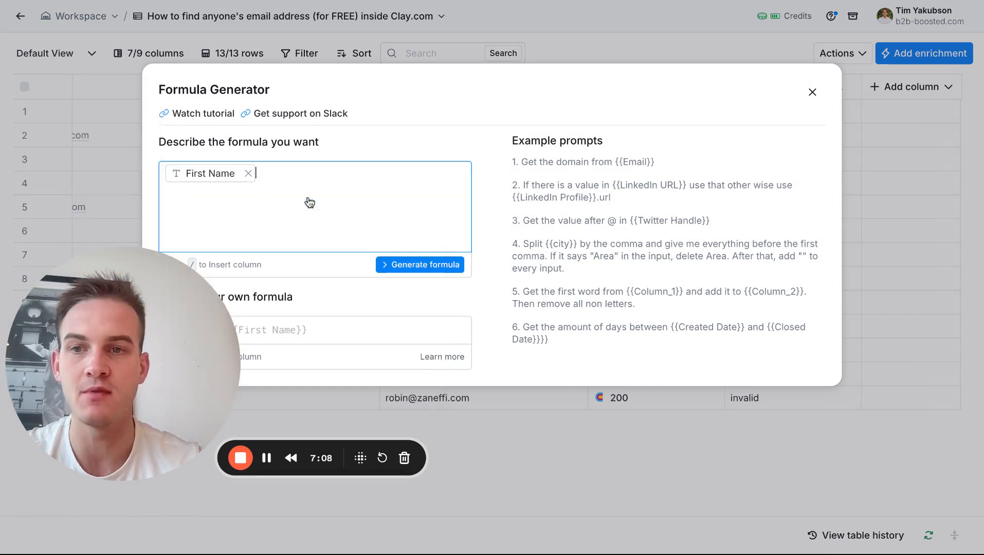
Complete the description with a period, the Last Name column, an @ sign and the Email domain column, generate the formula and review its sample outputs.
text(./l)
click(303, 207)
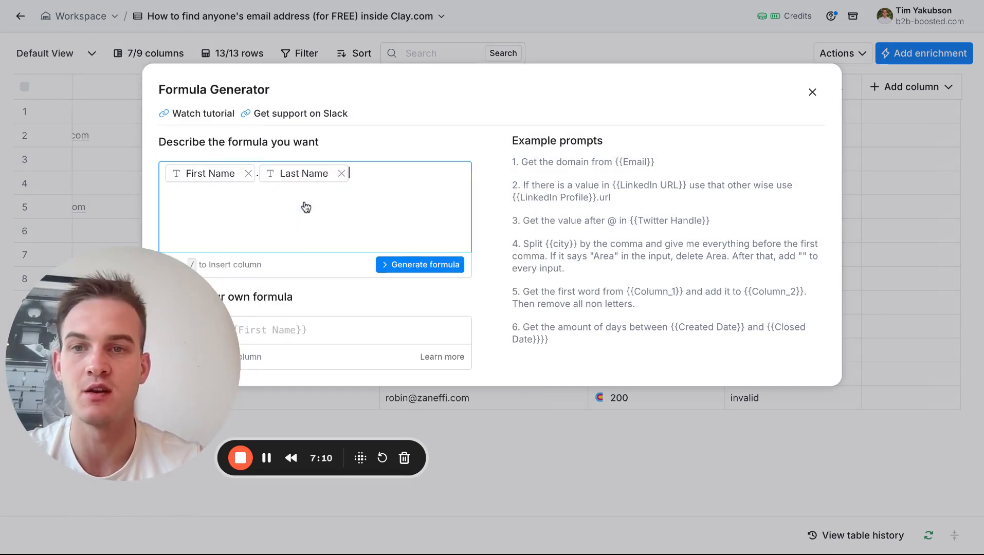
text(@/)
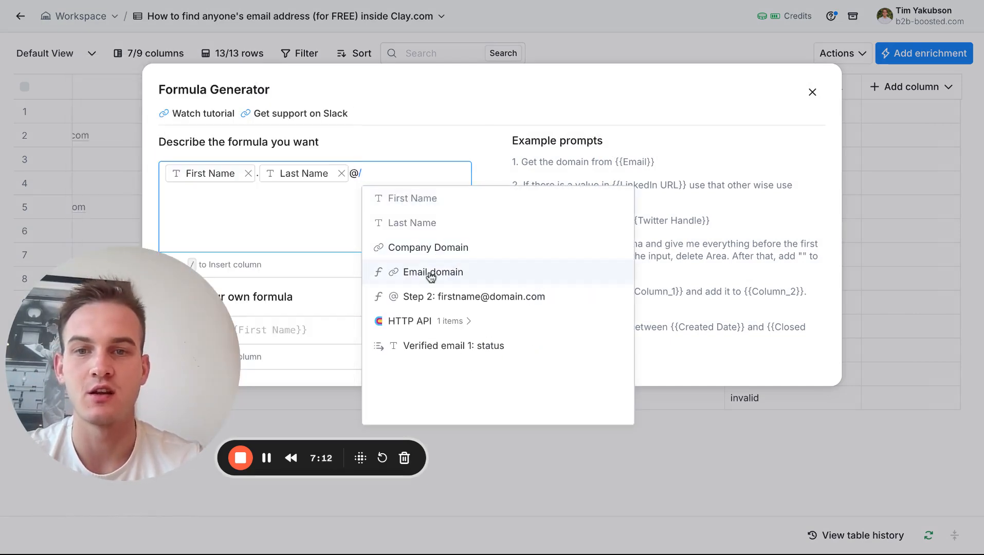
click(432, 274)
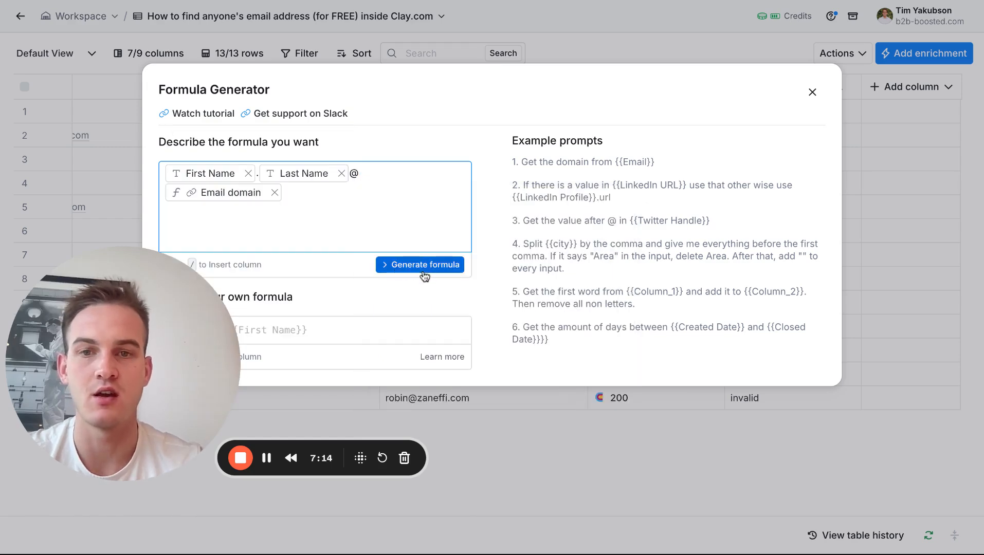
click(426, 271)
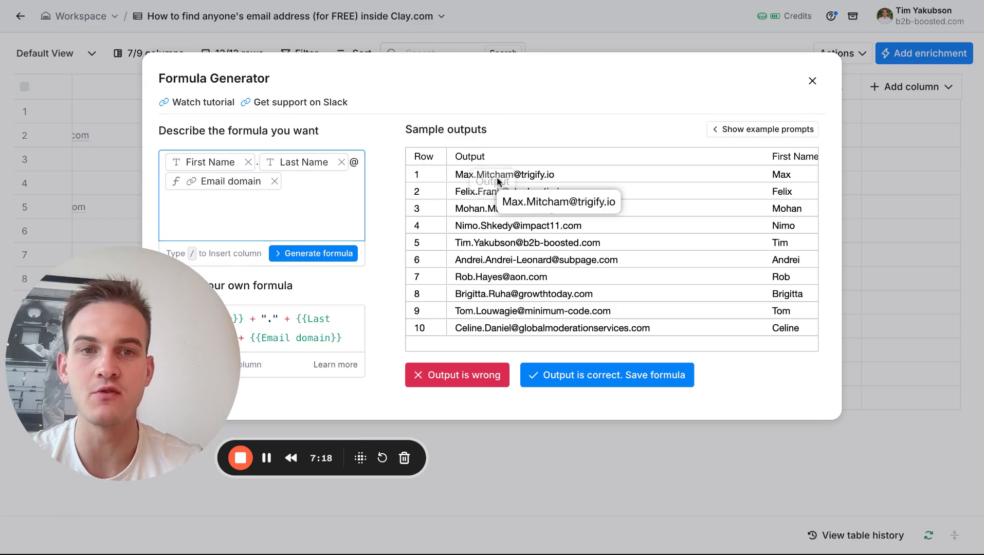
scroll(680, 256, right, 5)
scroll(679, 254, right, 3)
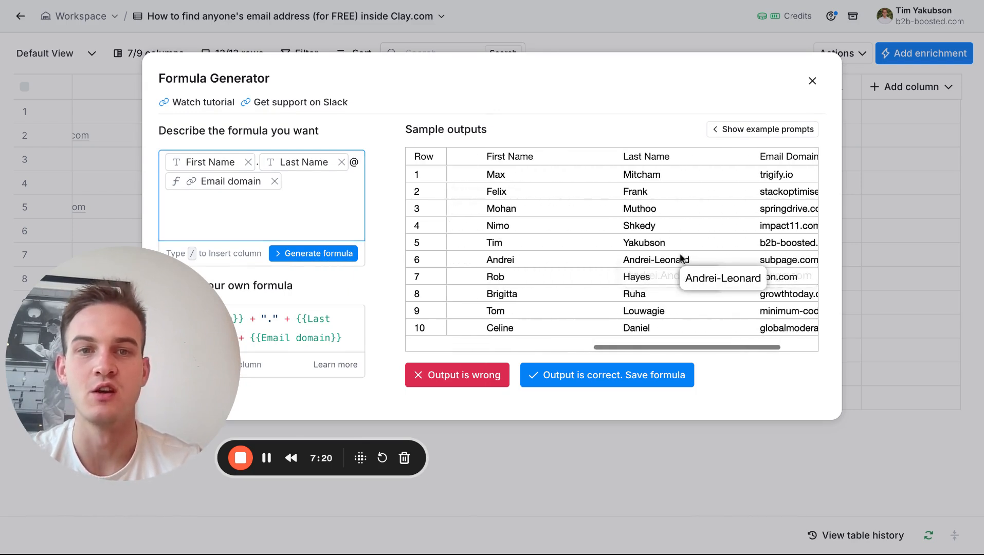
scroll(675, 254, left, 5)
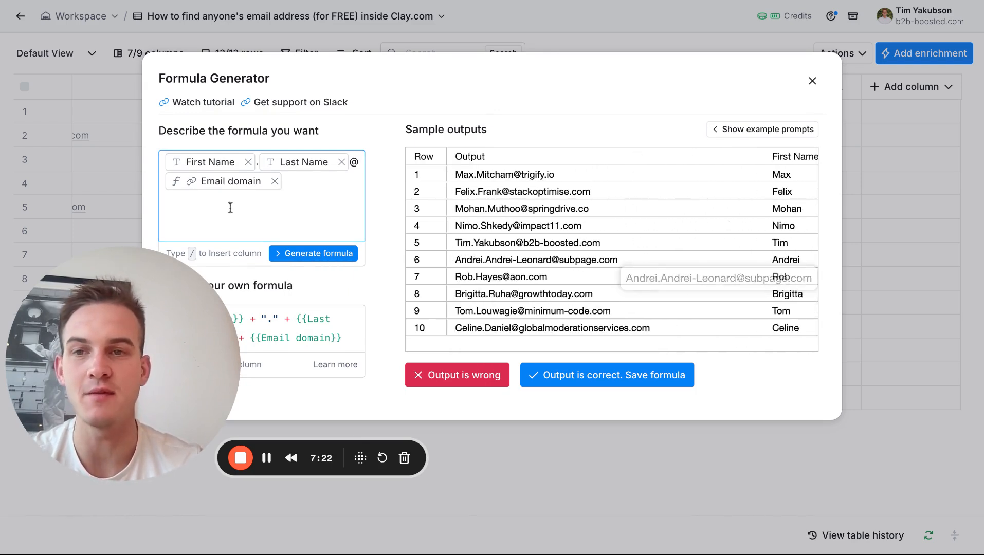
Make the formula build the first.last email only if "Verified email 1: status" is not "valid", regenerate it and save it.
key(ctrl+a)
key(BackSpace)
text(If /)
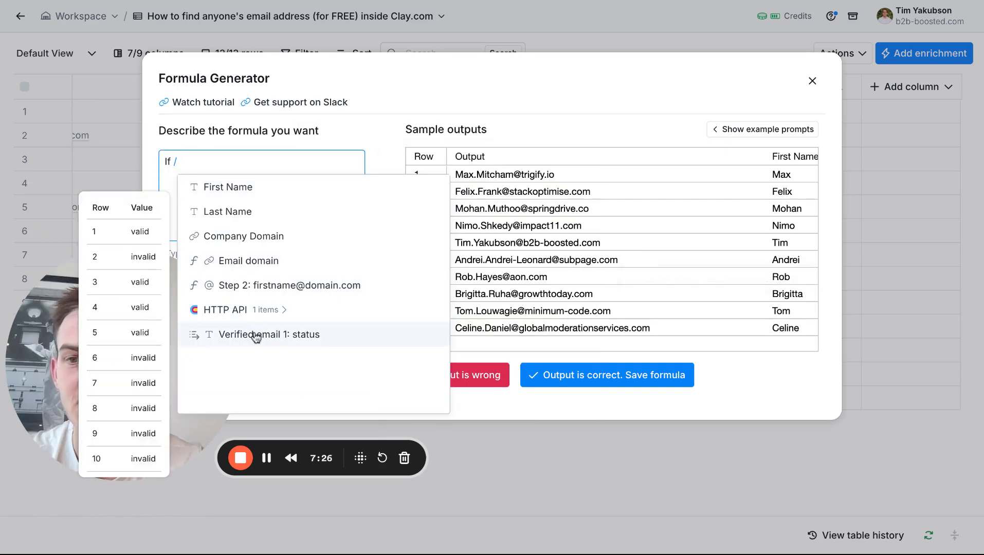
click(256, 337)
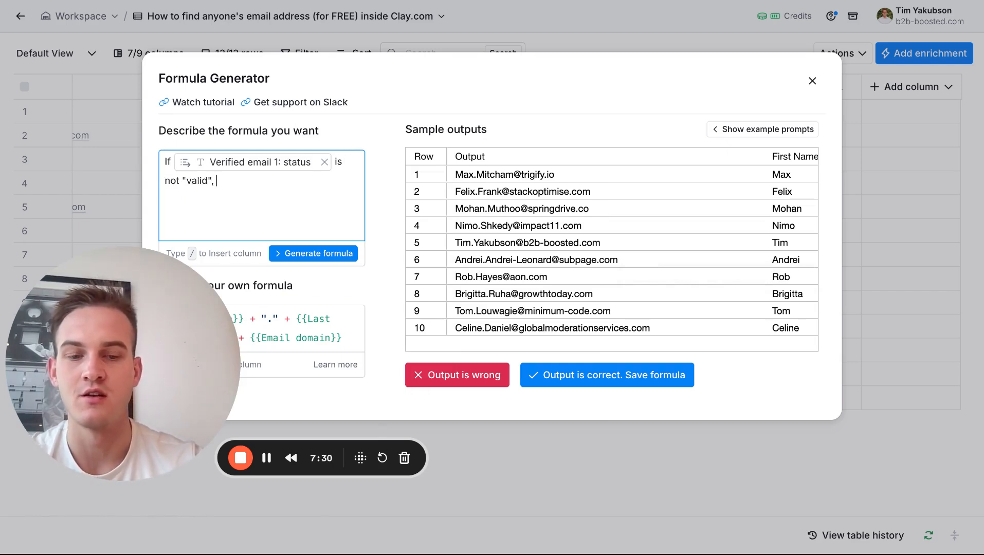
key(ctrl+v)
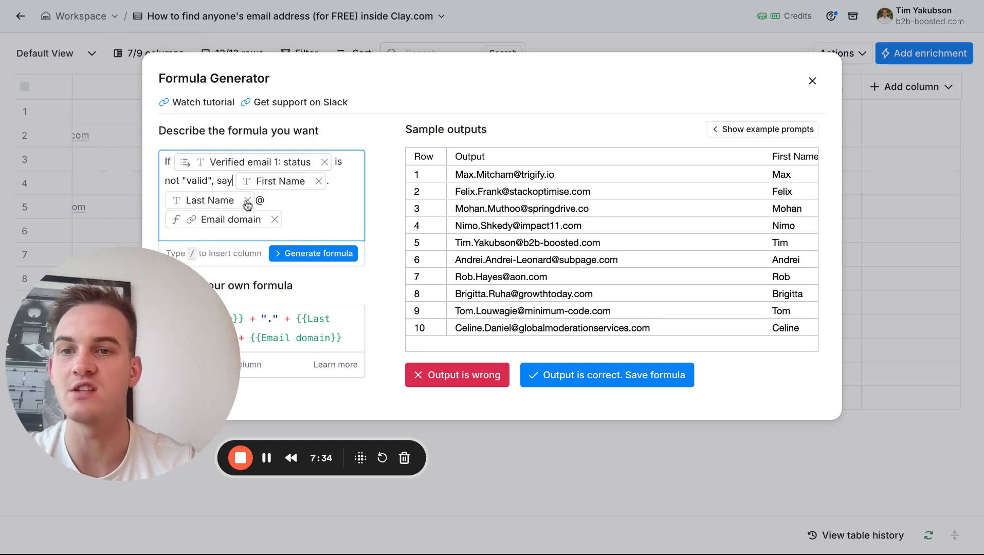
click(302, 254)
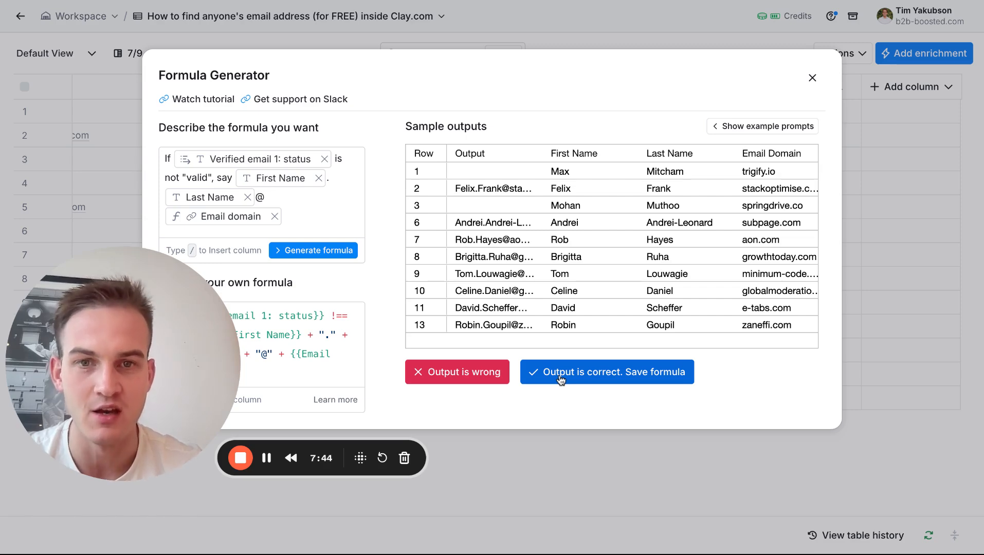
click(607, 371)
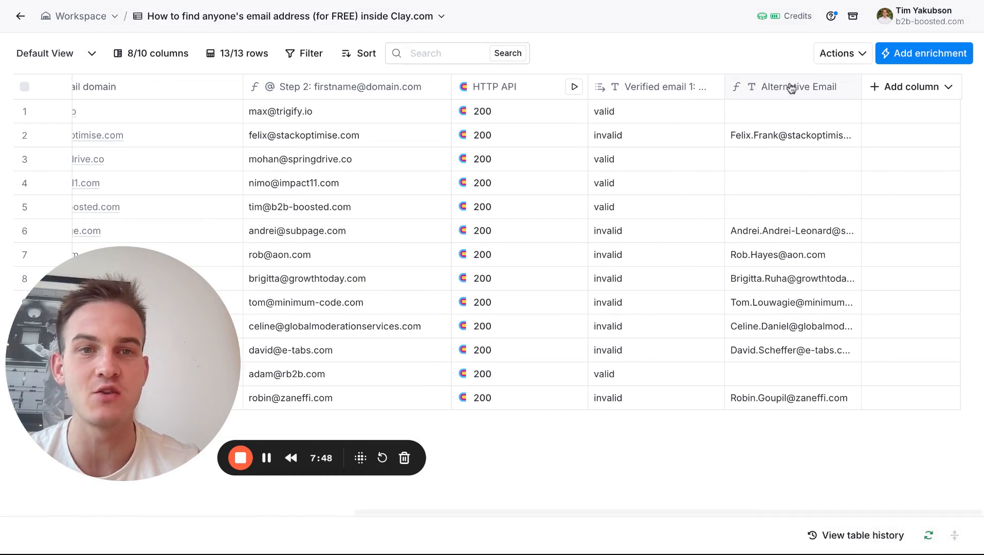
double_click(624, 231)
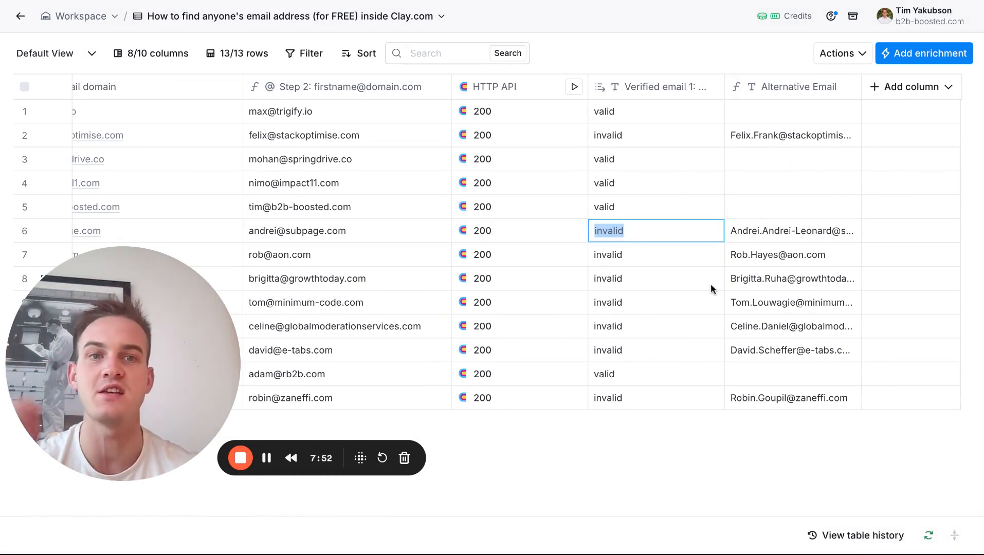
click(787, 100)
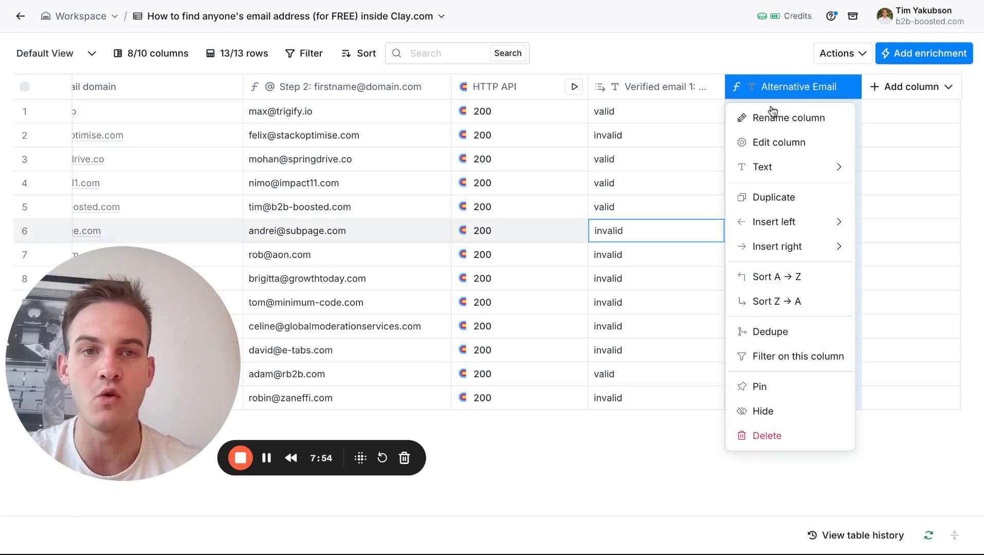
click(766, 116)
text(First.last@domain.com)
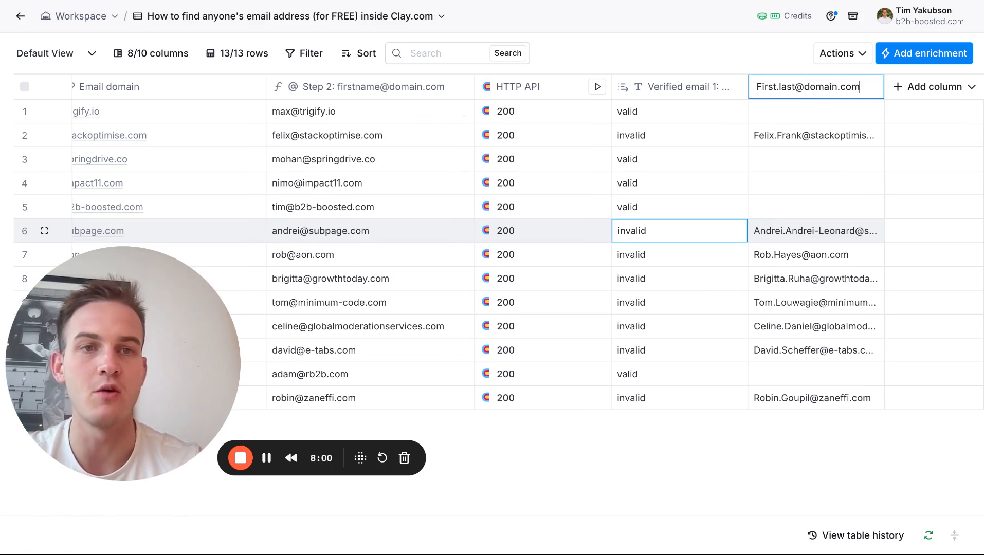
key(Return)
scroll(799, 174, right, 1)
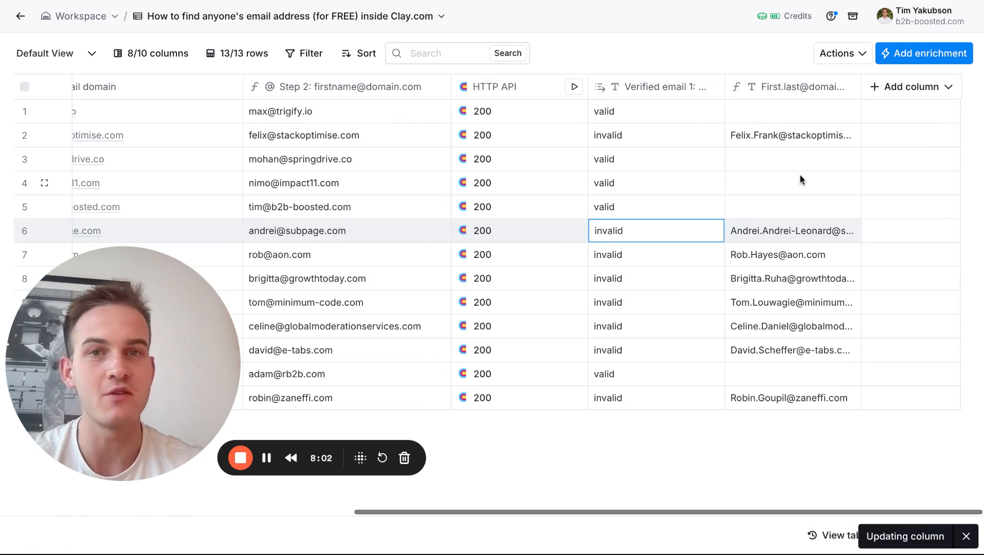
Add an HTTP API enrichment and open its integration template library.
click(901, 57)
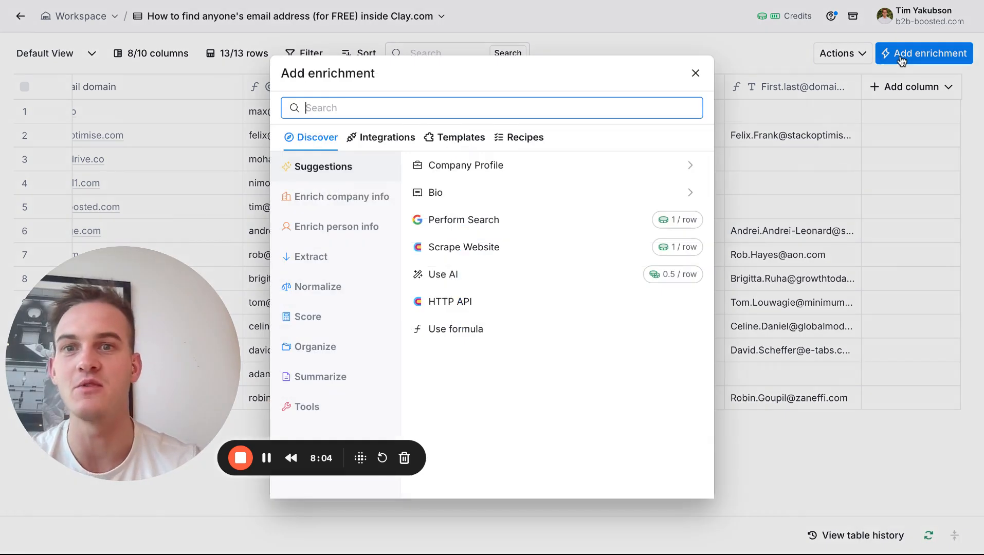
text(http api)
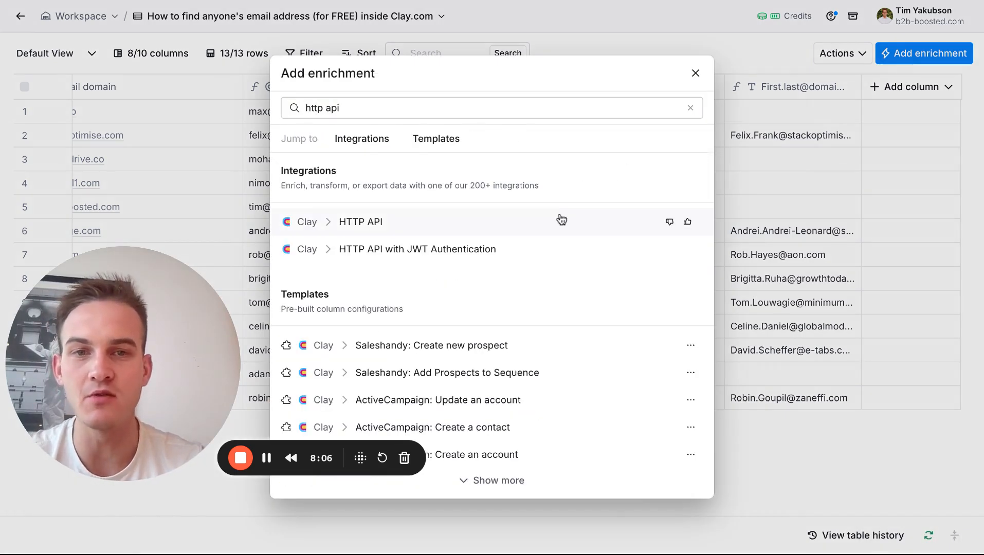
click(559, 219)
click(743, 157)
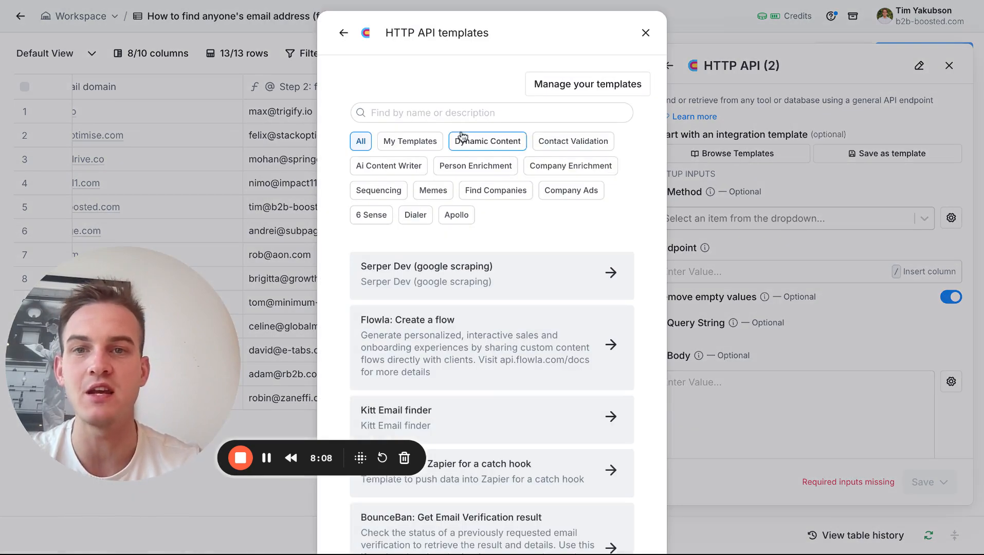
Apply the personal template "Verify Emails 1 (Verifymagically)" to the enrichment, then save and run the new column.
scroll(442, 363, down, 3)
scroll(439, 358, up, 3)
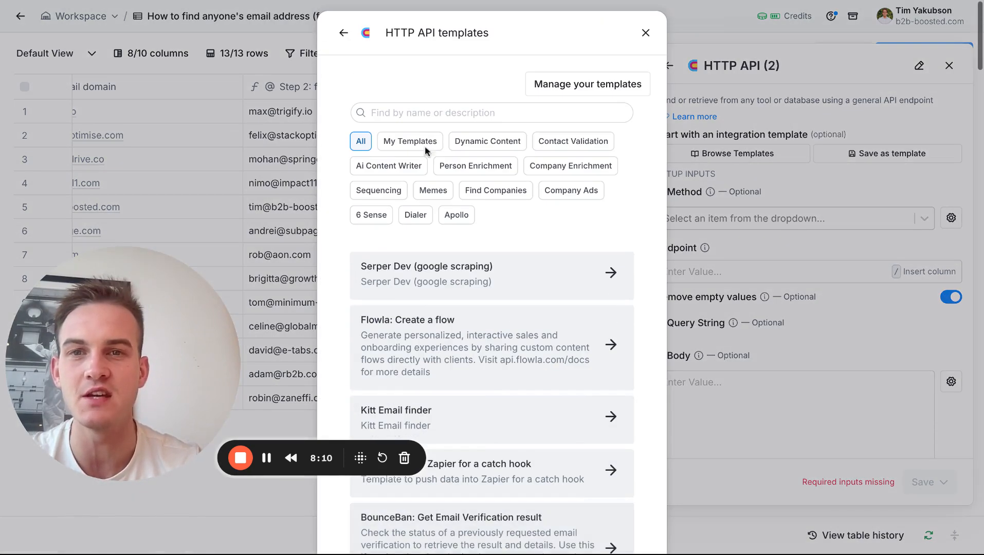
click(408, 136)
scroll(460, 342, down, 5)
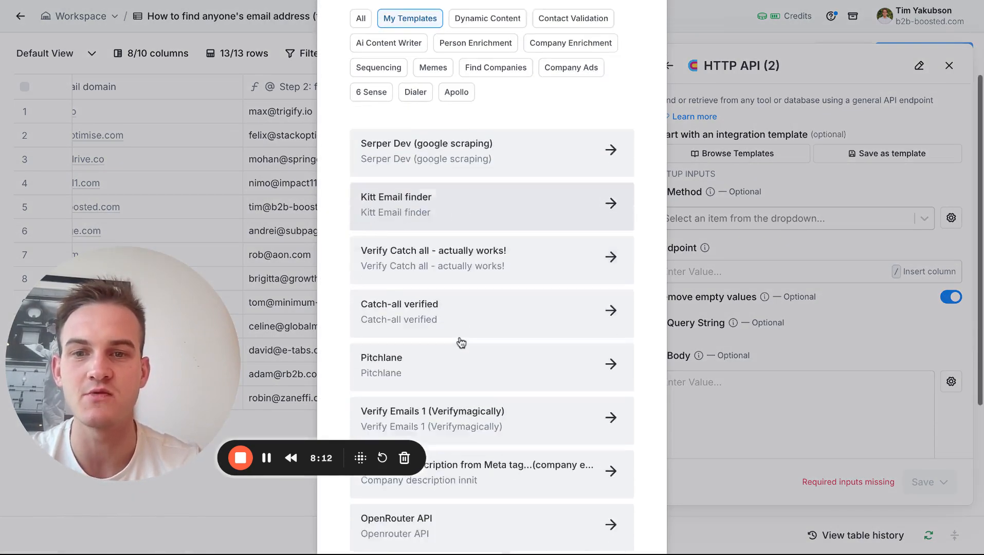
click(460, 309)
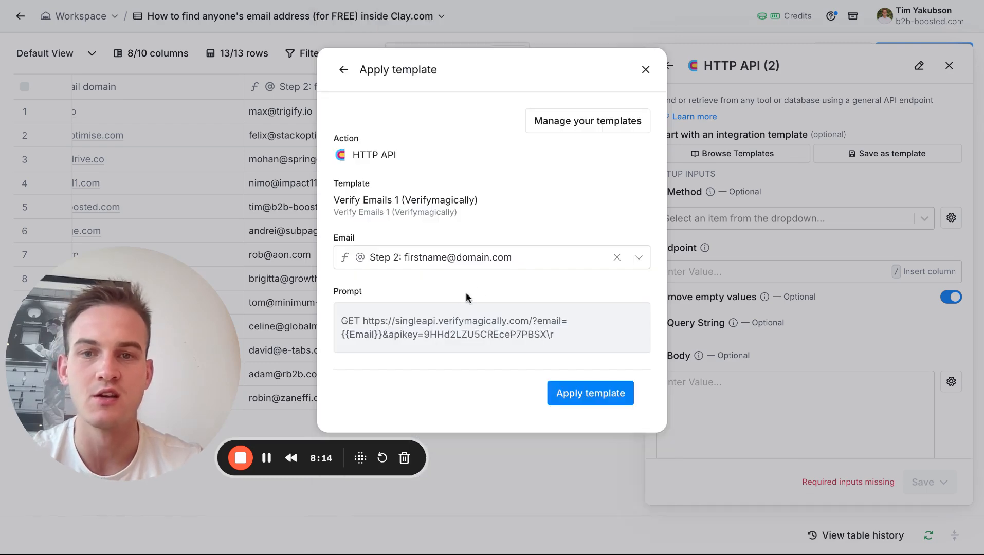
click(596, 393)
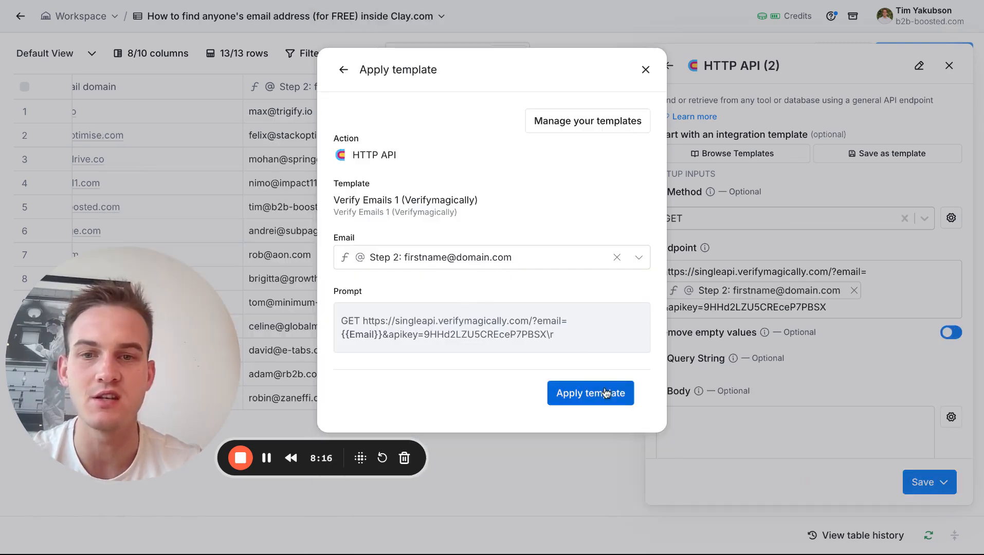
click(932, 492)
click(898, 430)
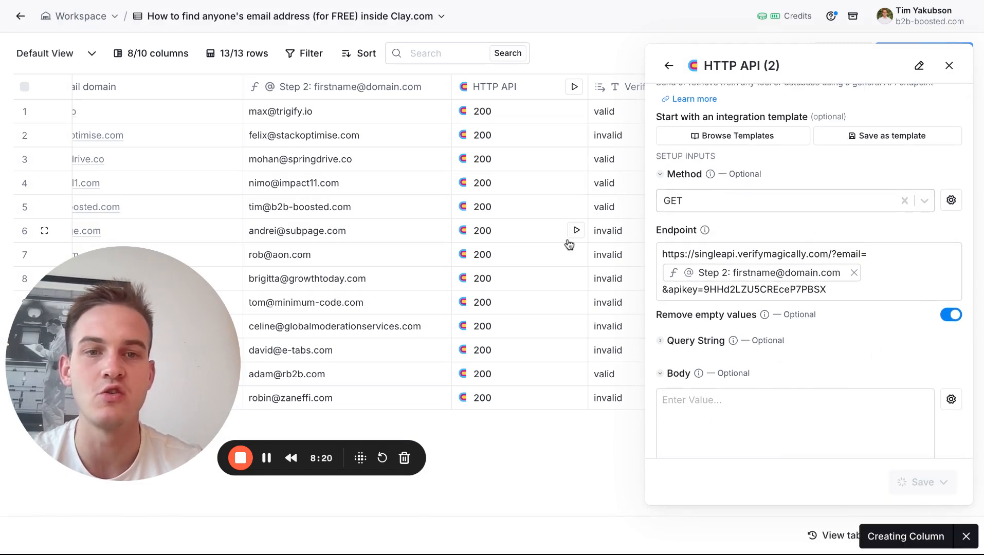
scroll(568, 242, right, 6)
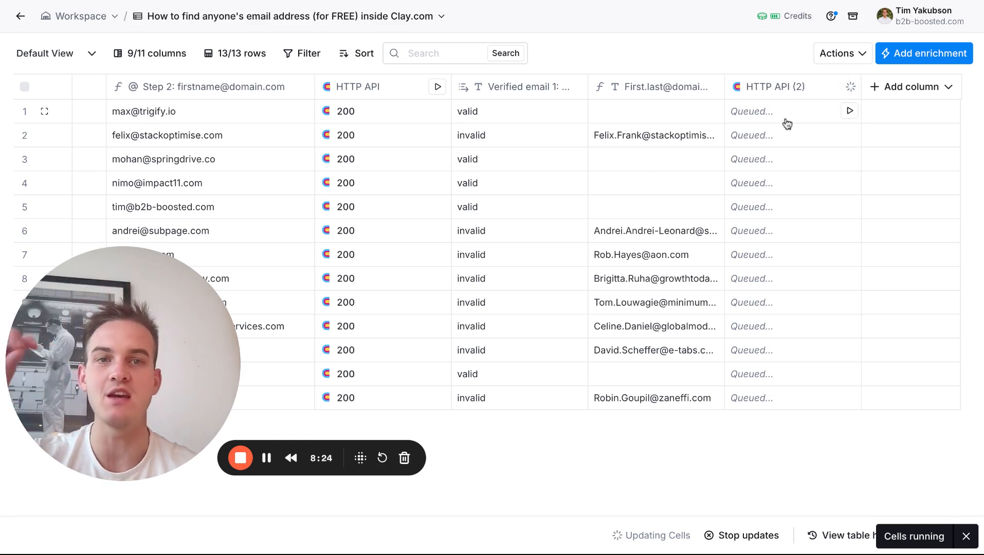
click(770, 95)
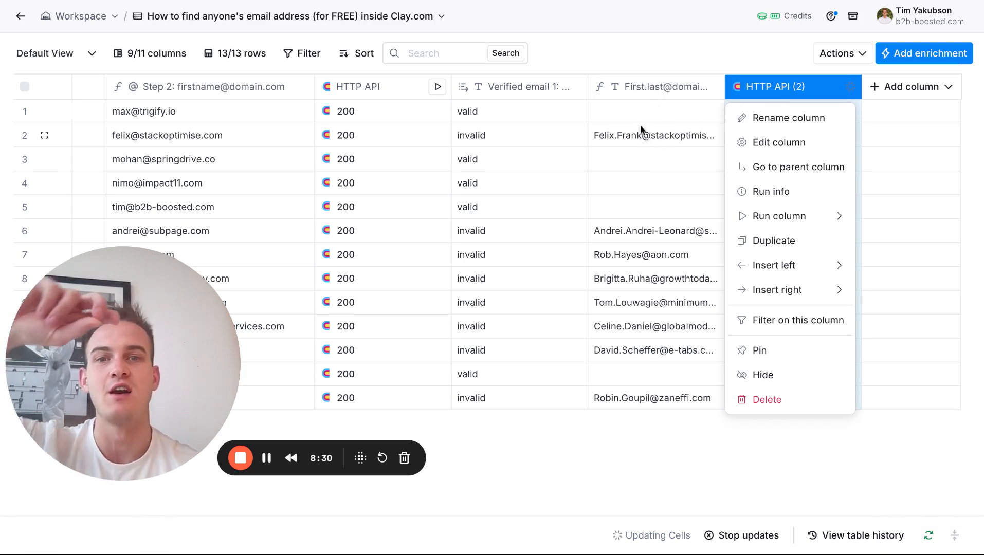
click(768, 145)
scroll(792, 315, down, 5)
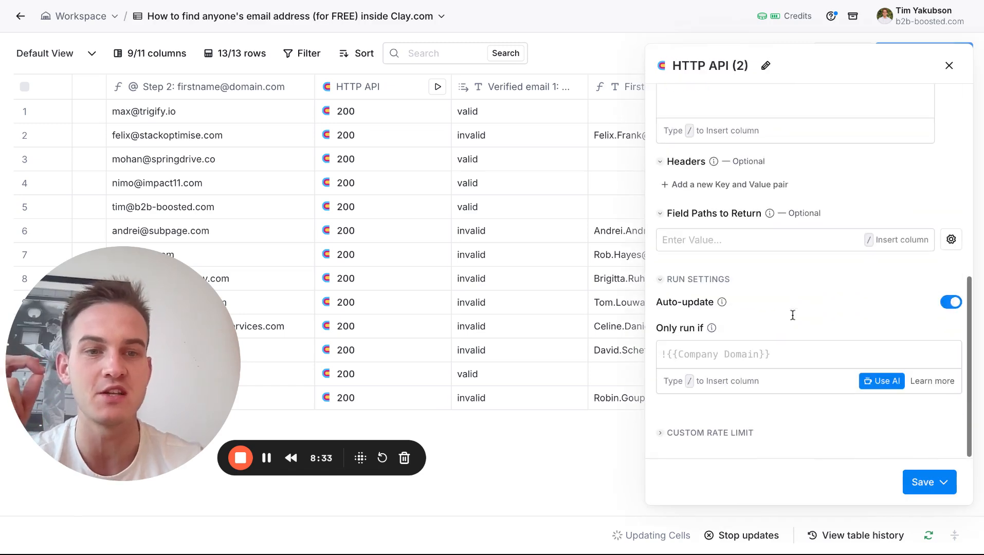
click(883, 381)
click(383, 232)
text(Only run)
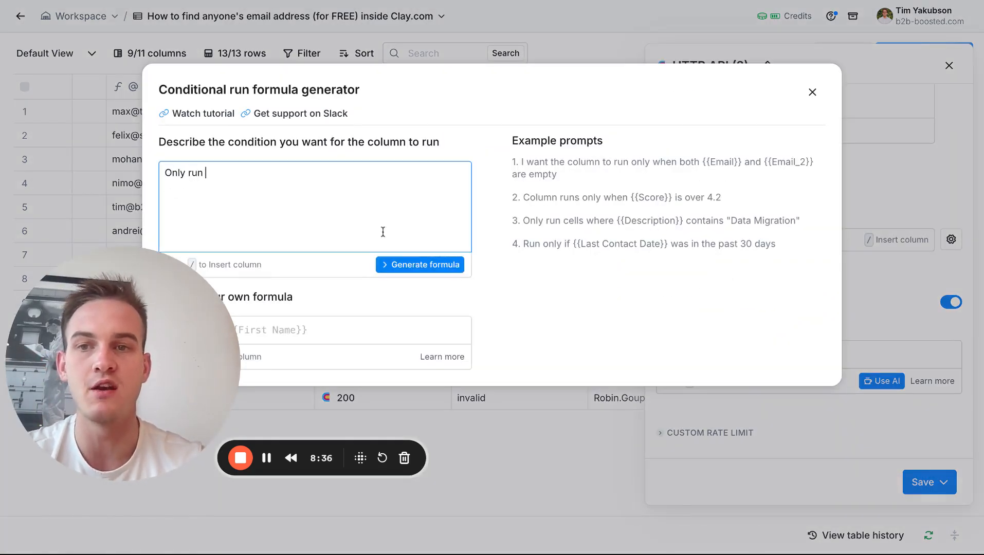
text( if /)
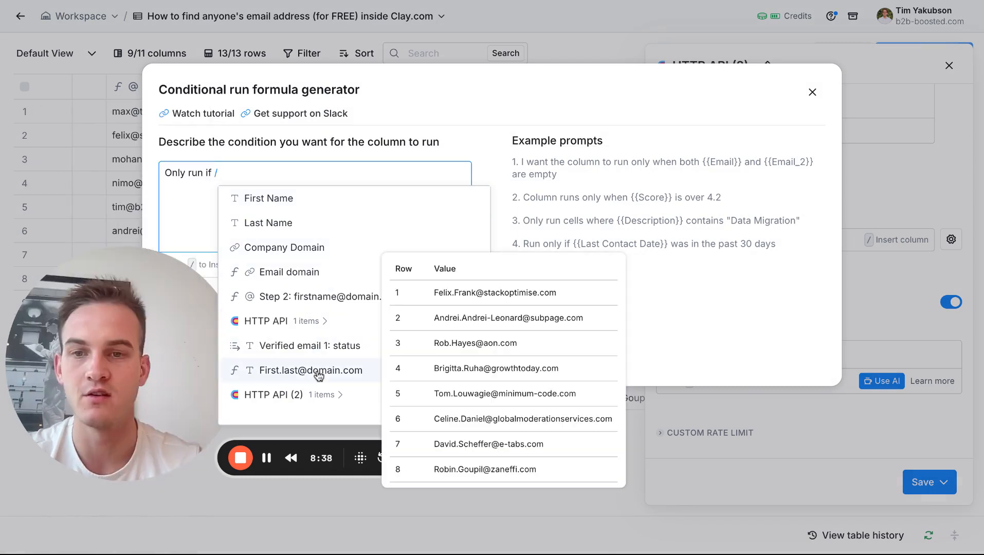
click(311, 370)
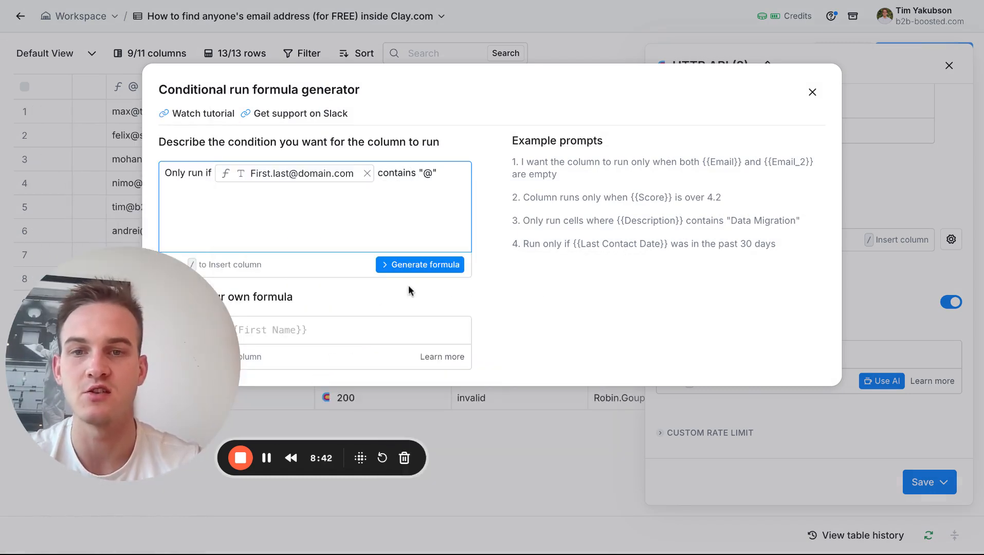
click(421, 264)
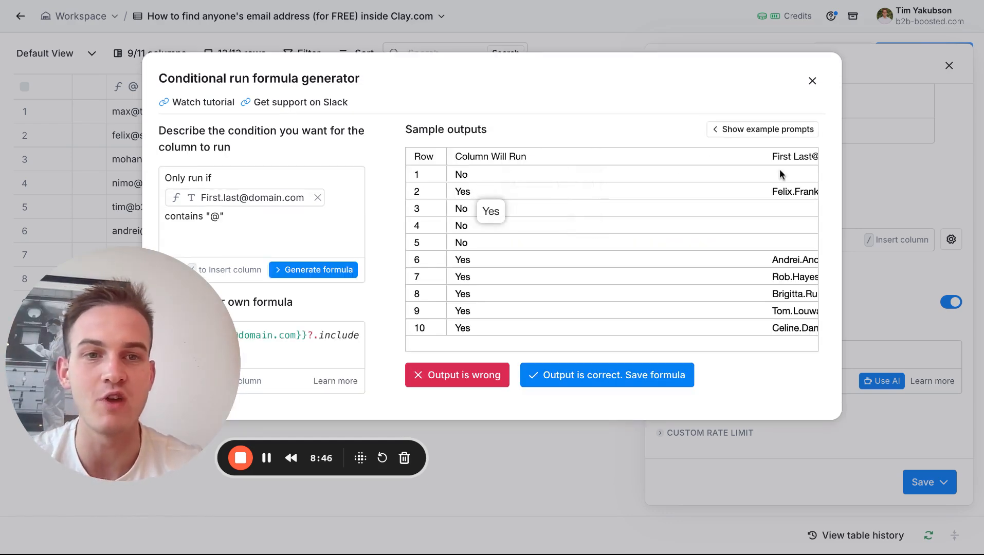
Accept the generated run condition, then save and run the HTTP API (2) column.
click(591, 383)
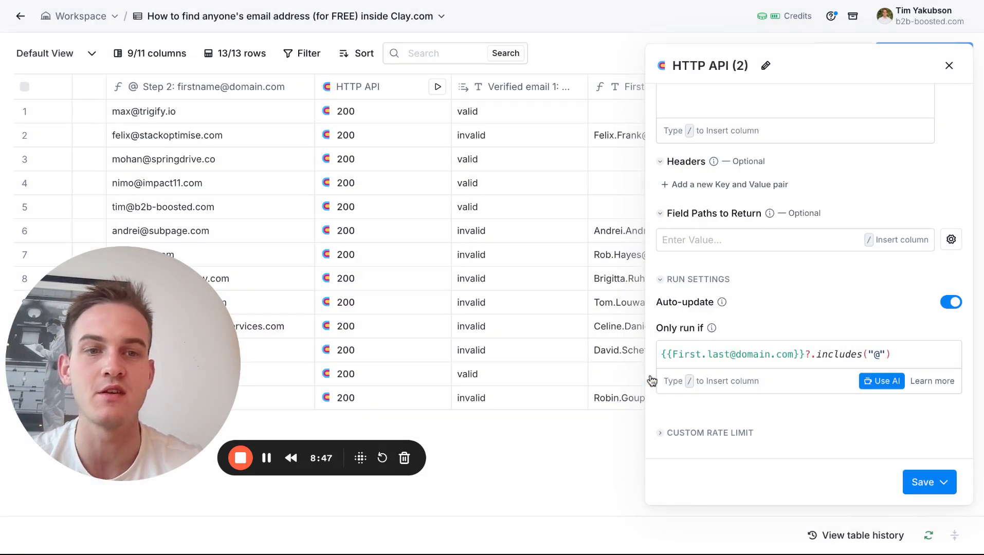
click(923, 483)
click(897, 428)
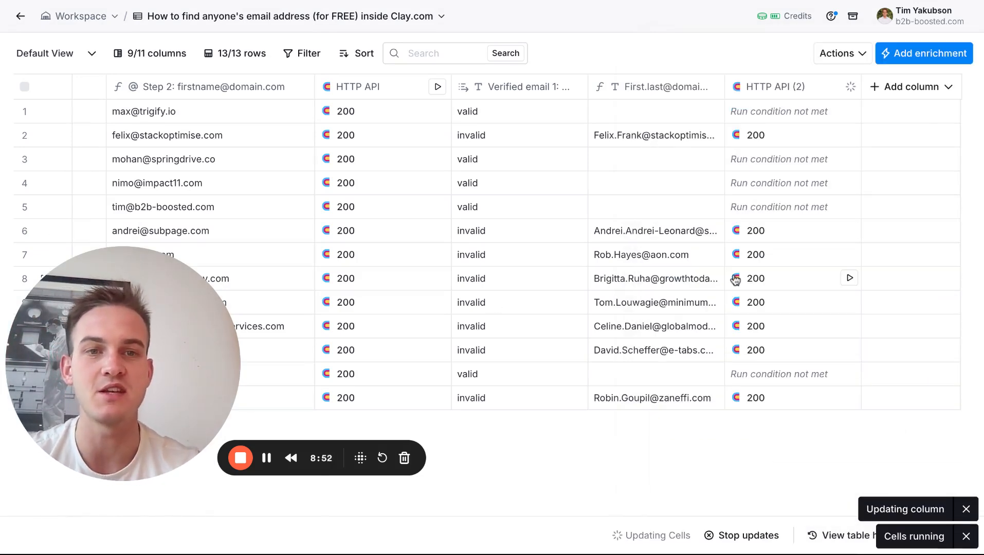
Add the Result field from the row 6 HTTP API (2) response as a new column named "Guess 2: Result".
click(761, 237)
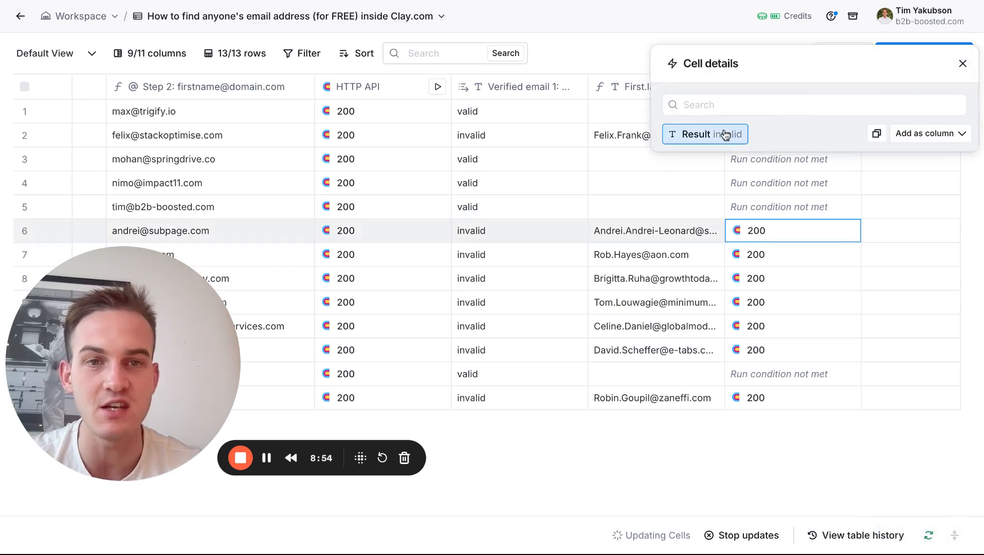
click(916, 135)
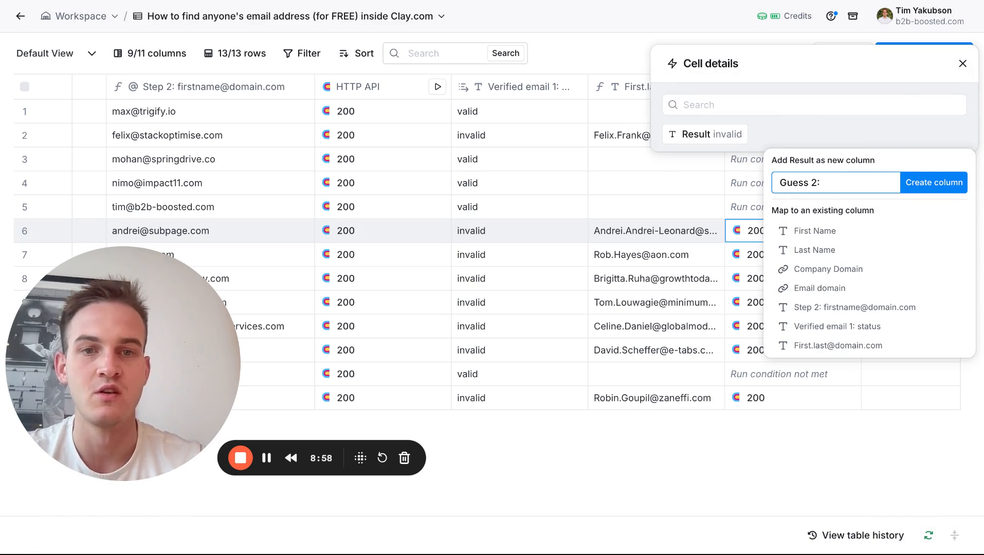
text(lt)
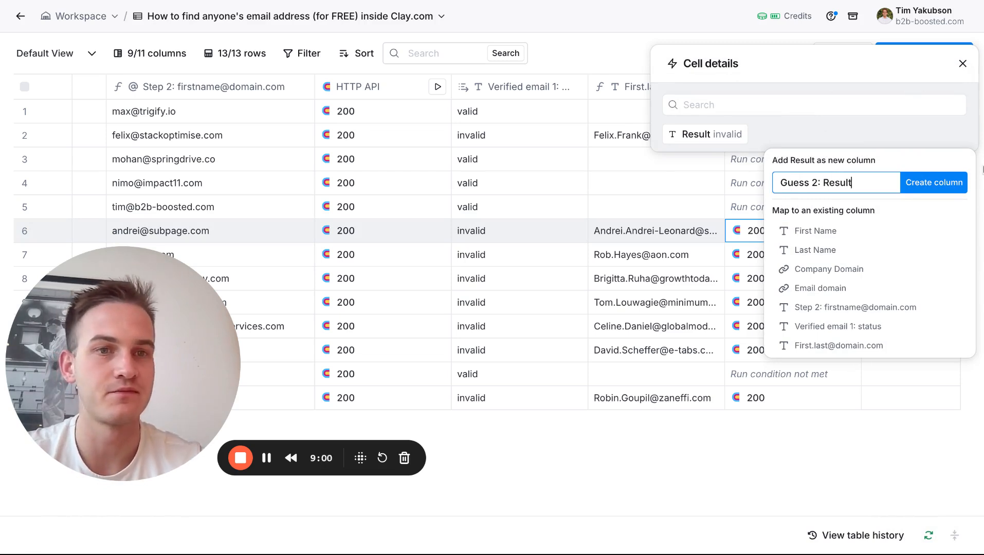
click(920, 183)
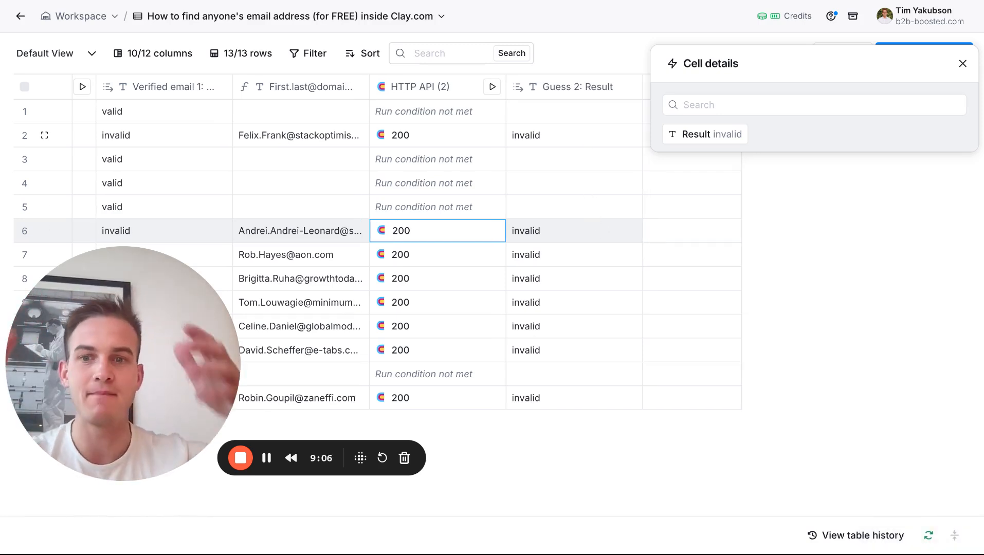
click(963, 64)
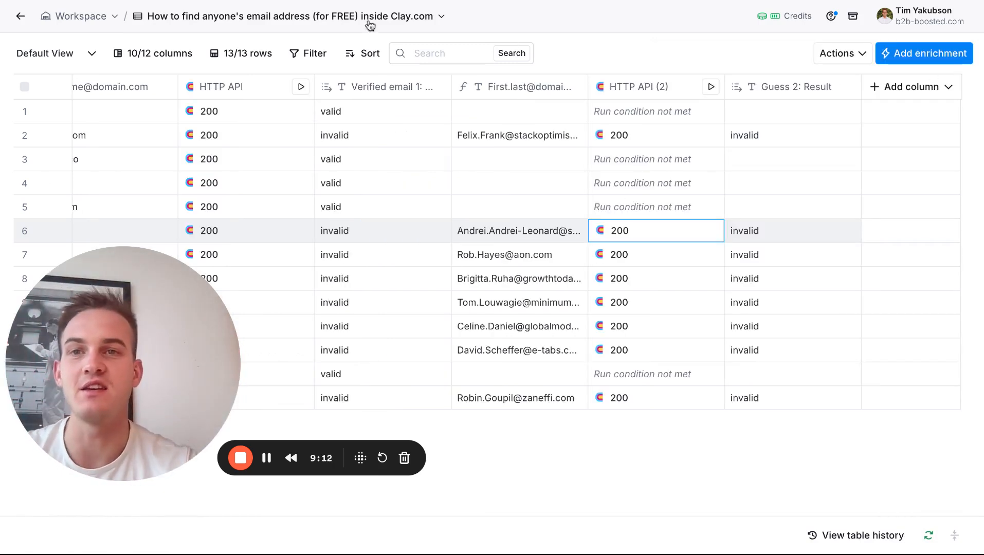
Check the email format table in Miro and start a new formula column in the Clay table.
click(315, 2)
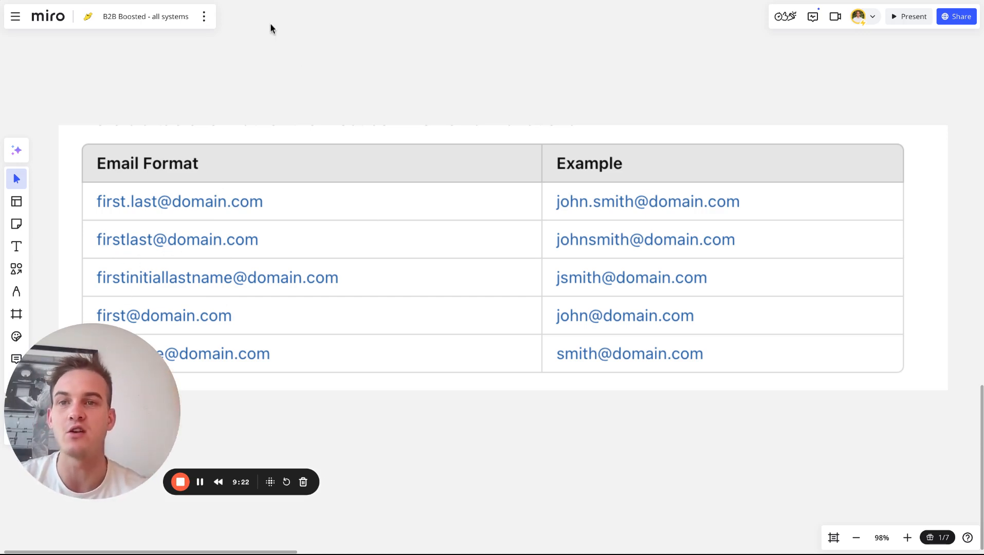
click(356, 1)
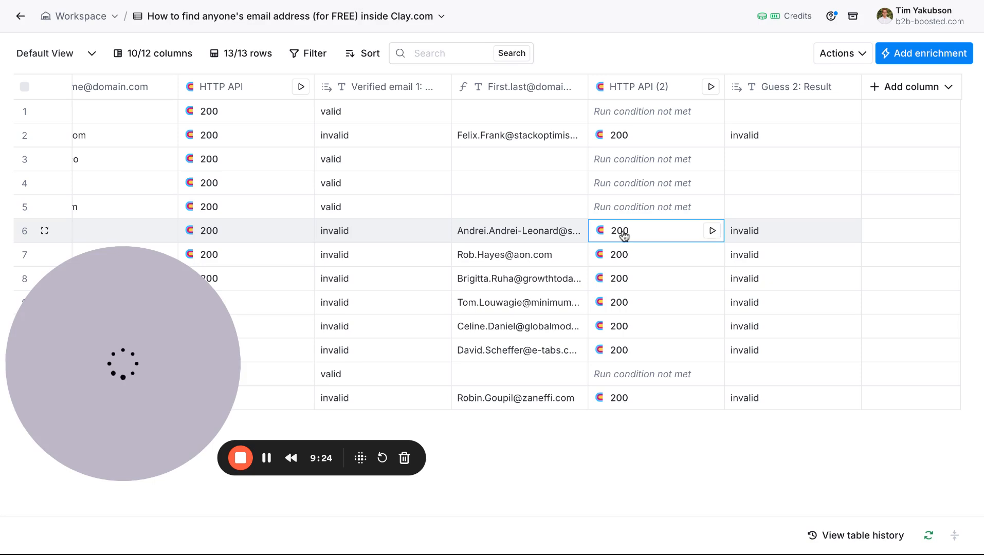
click(849, 54)
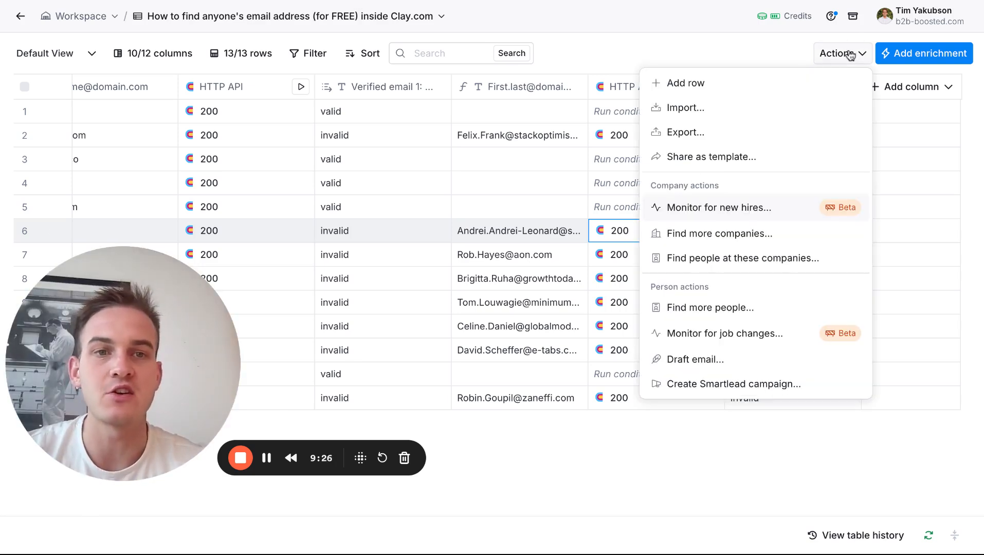
click(897, 89)
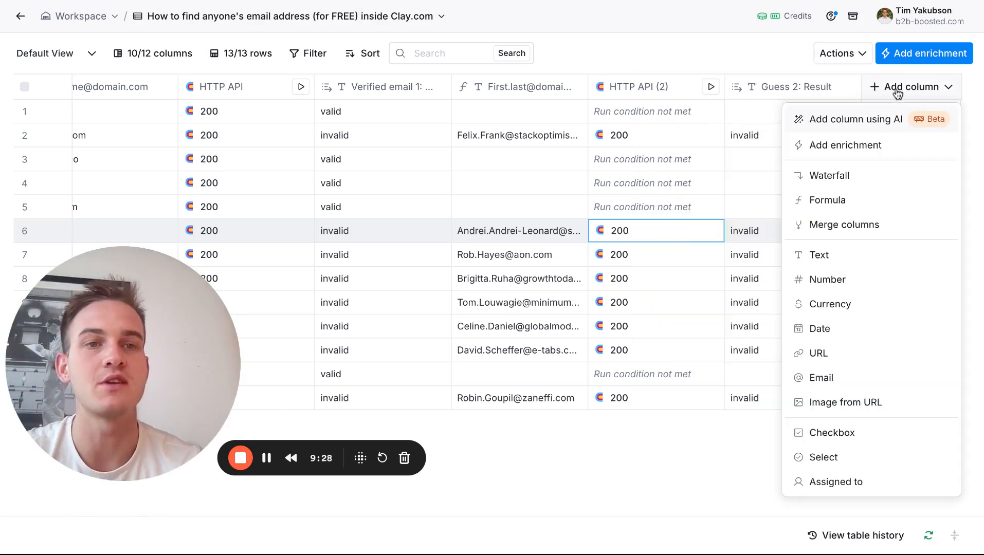
click(893, 201)
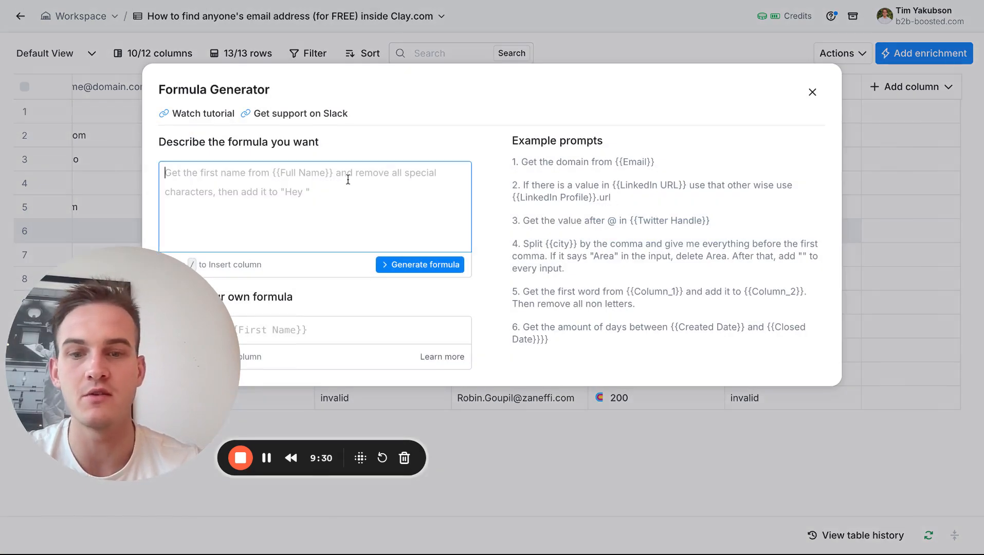
Generate a formula that joins First Name and Last Name without a separator, followed by "@" and Email domain.
text(/first)
key(Return)
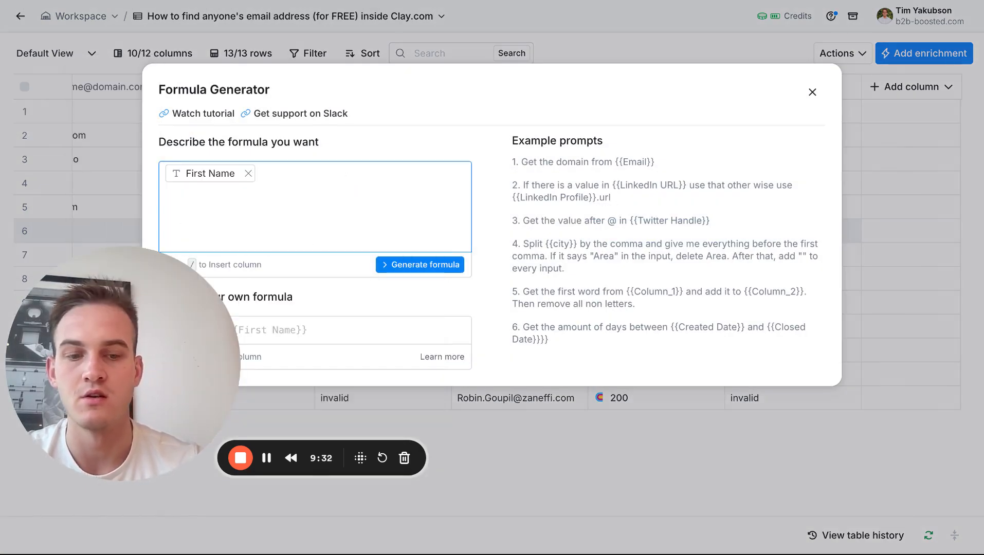
text(/la)
key(Return)
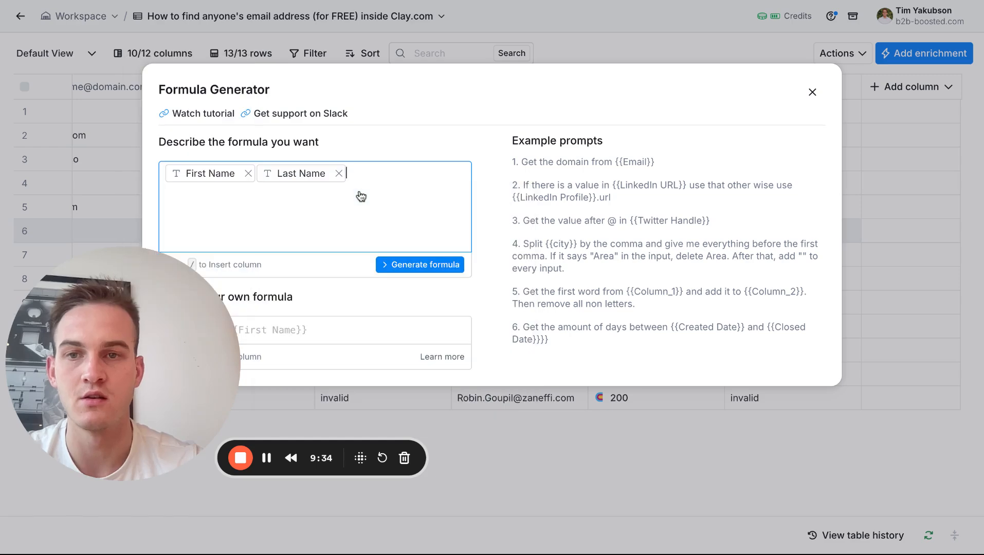
text(@/)
click(402, 270)
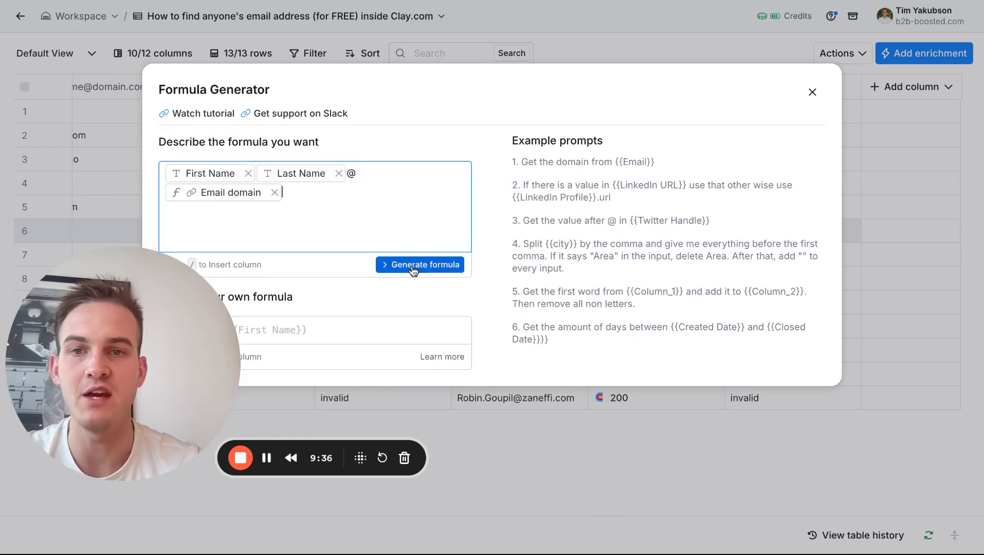
click(419, 264)
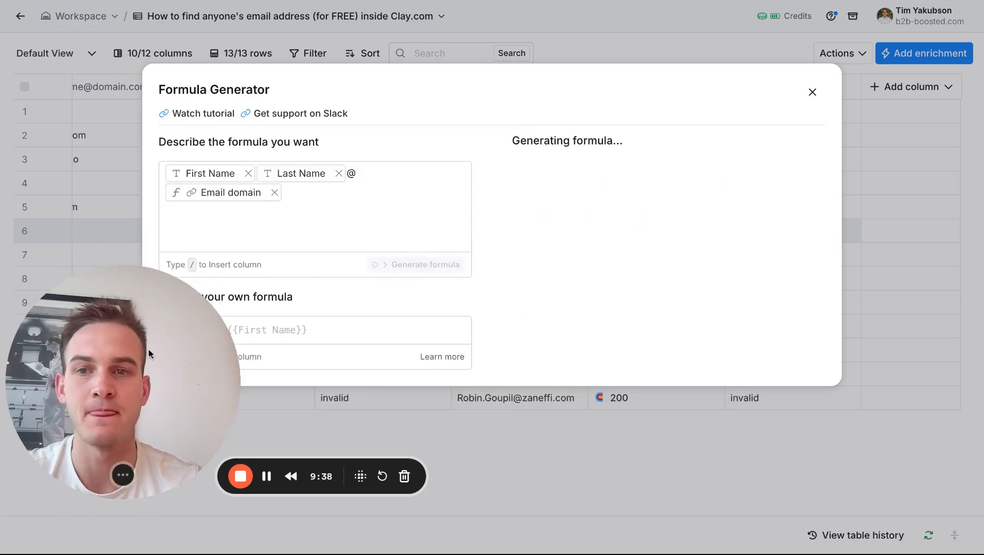
Replace the formula description with the condition "If Verified email 1: status or Guess 2: Result are not "valid"".
click(196, 211)
key(ctrl+a)
key(super+c)
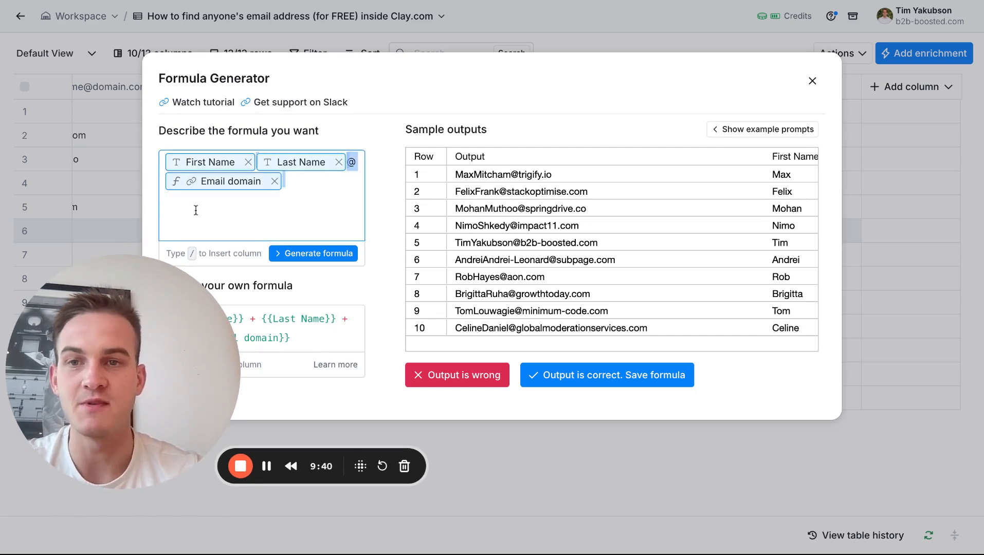
key(BackSpace)
text(If /)
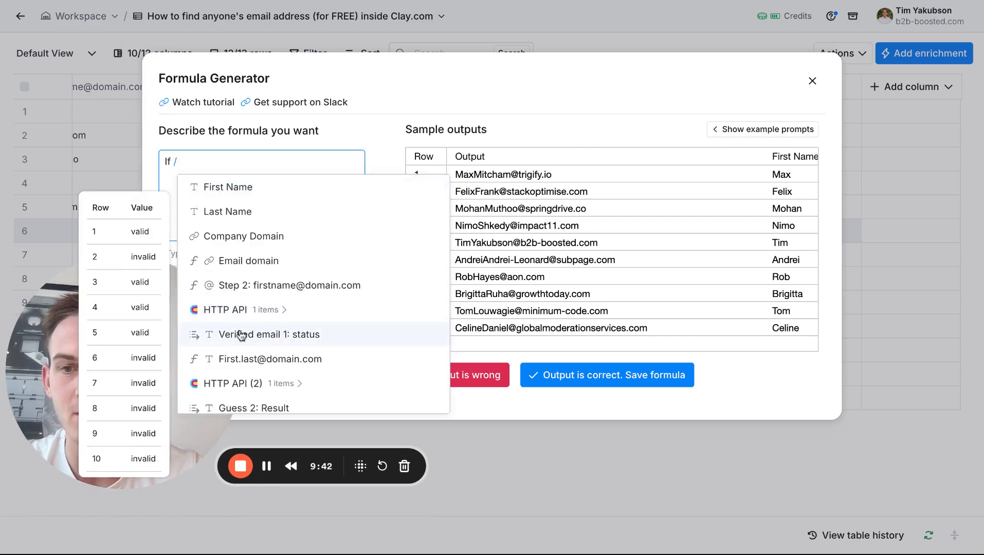
click(241, 335)
text(ail 1: status a)
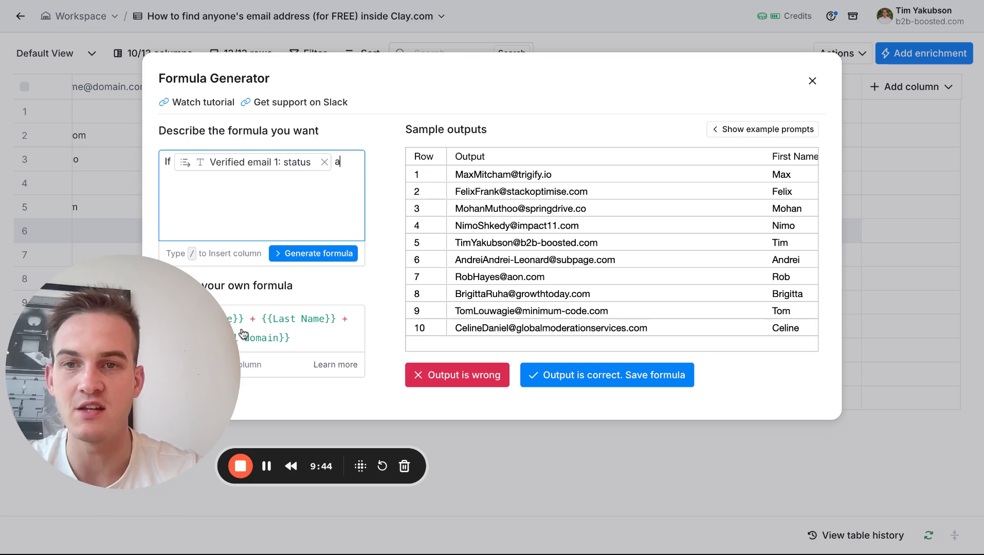
text(r /)
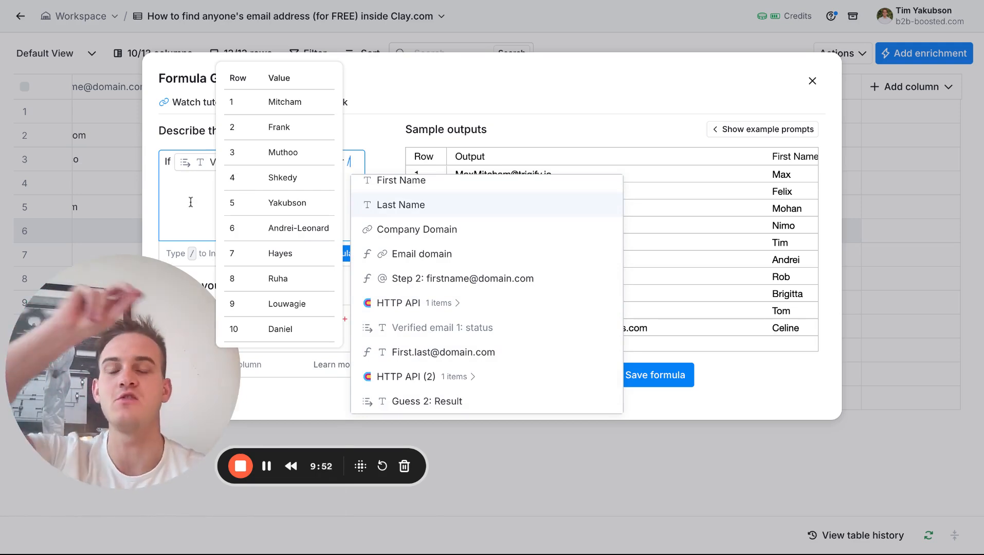
key(BackSpace)
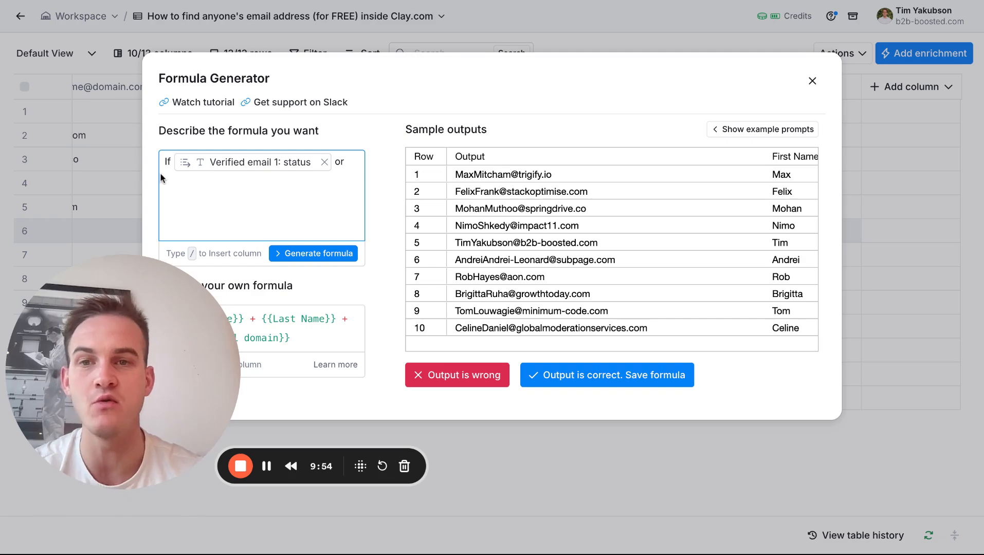
mouse_move(242, 164)
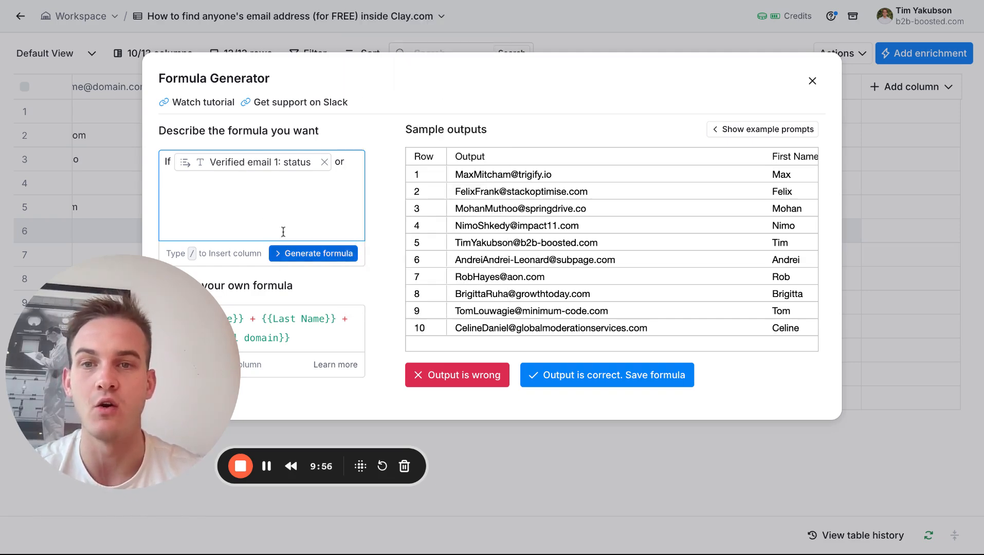
text(/)
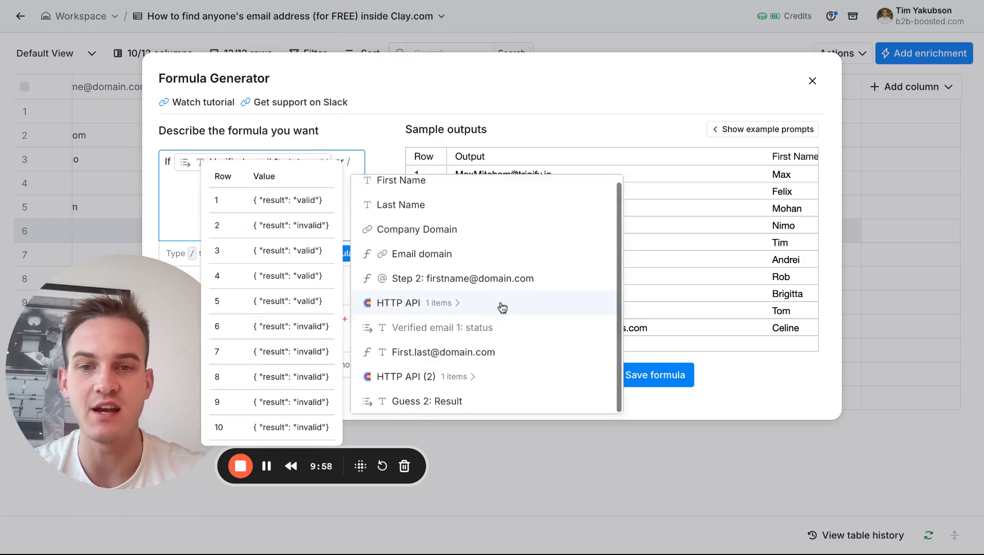
click(475, 401)
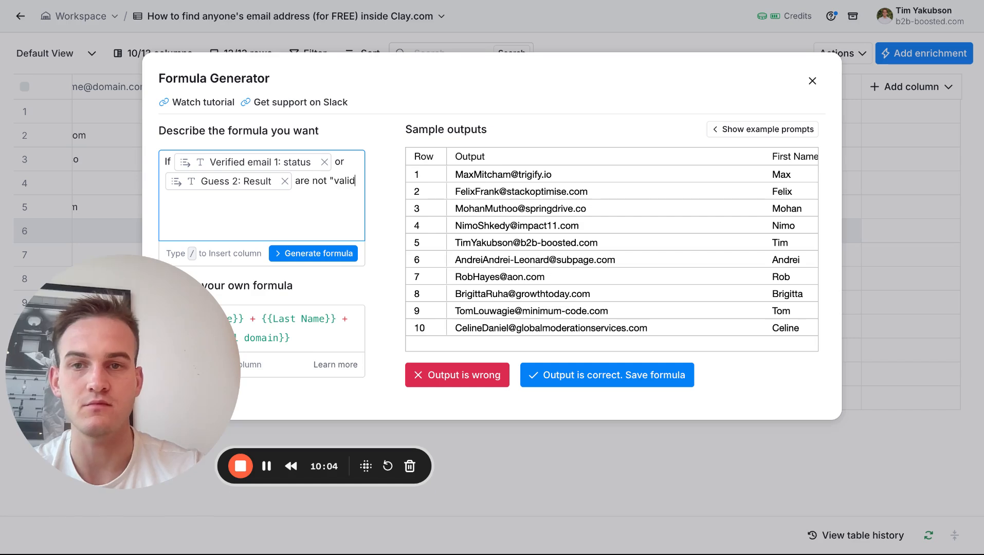
Complete the description with "output First Name Last Name@Email domain", using column references, and generate the formula.
text(/)
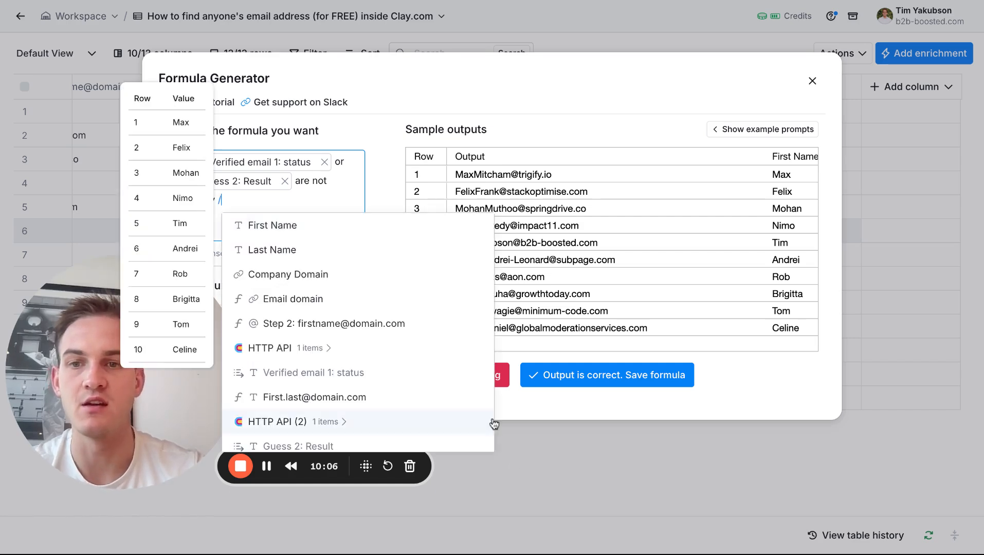
key(BackSpace)
key(BackSpace)
key(BackSpace)
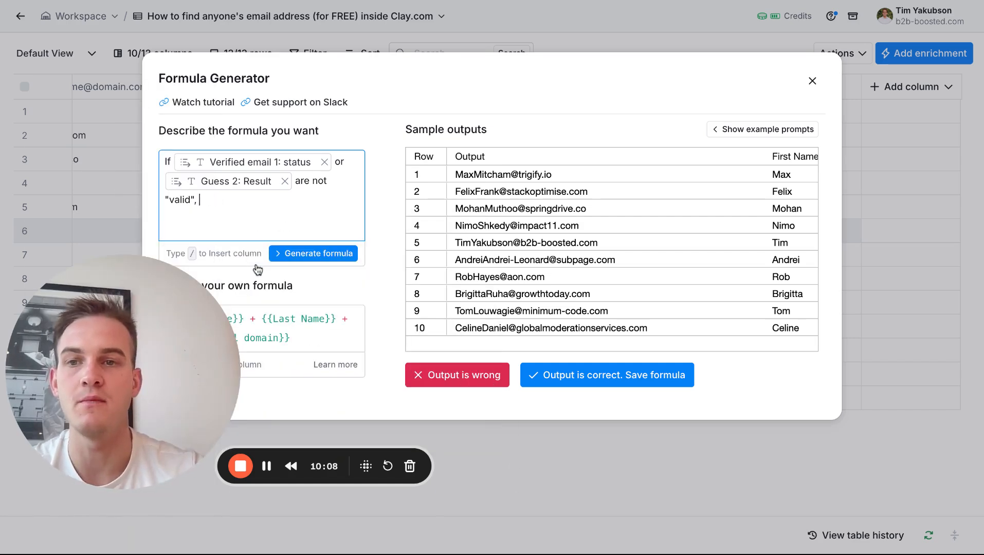
key(super+v)
click(201, 201)
click(196, 200)
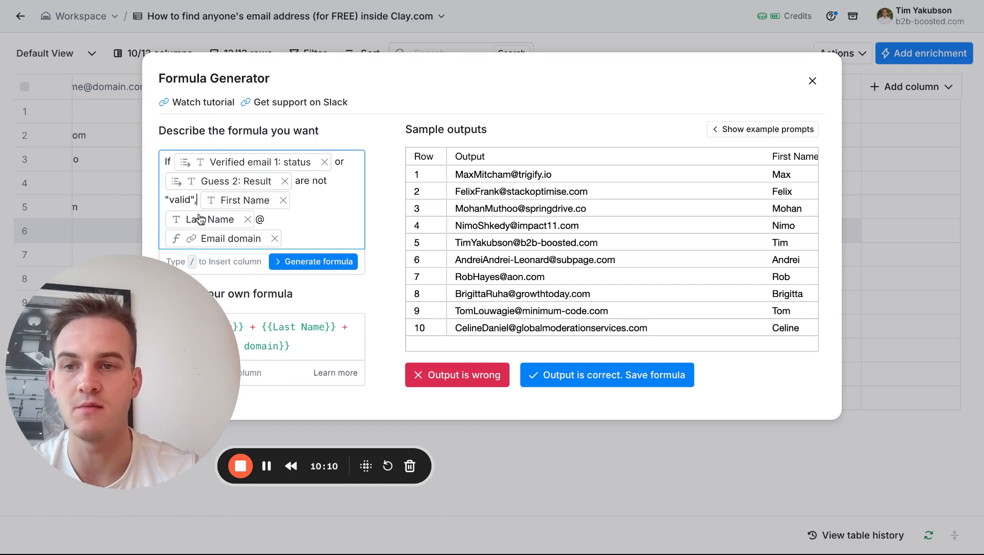
mouse_move(200, 219)
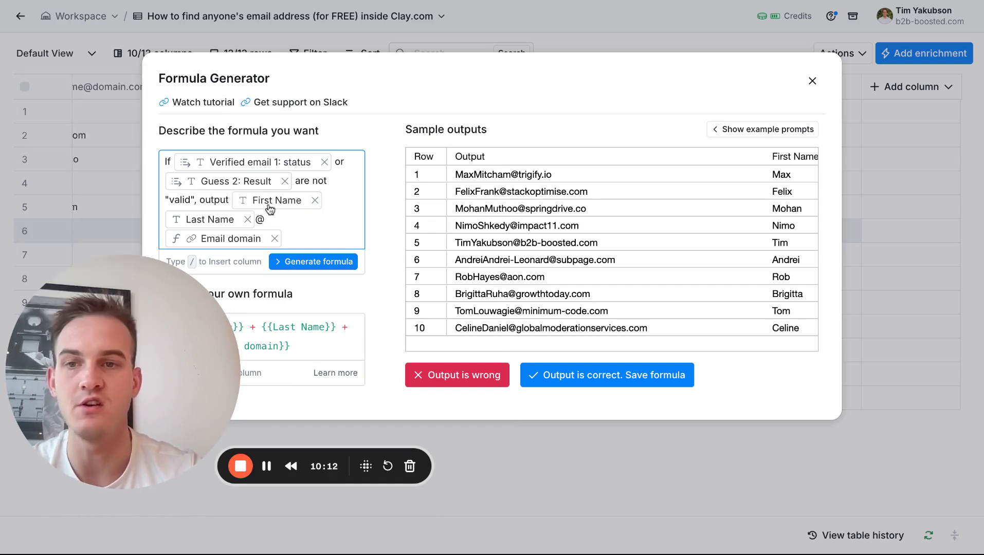
click(304, 263)
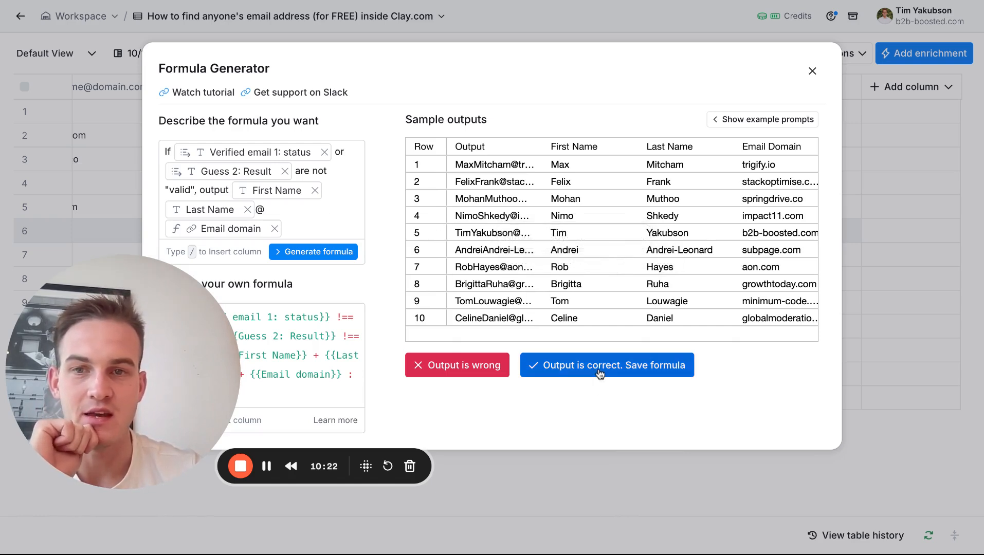
click(342, 253)
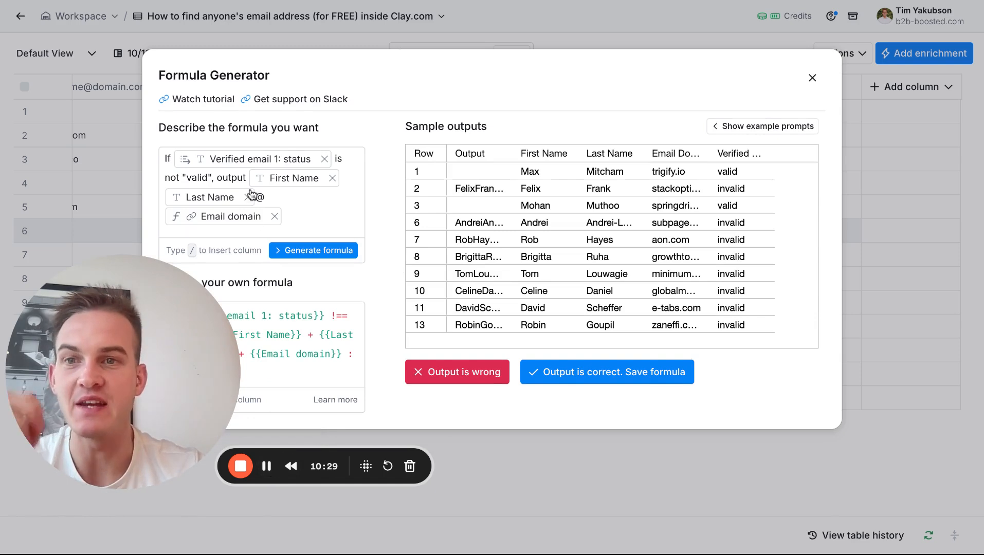
Reduce the condition to "If Verified email 1: status is not "valid"", regenerate the formula and save it as a column.
mouse_move(183, 164)
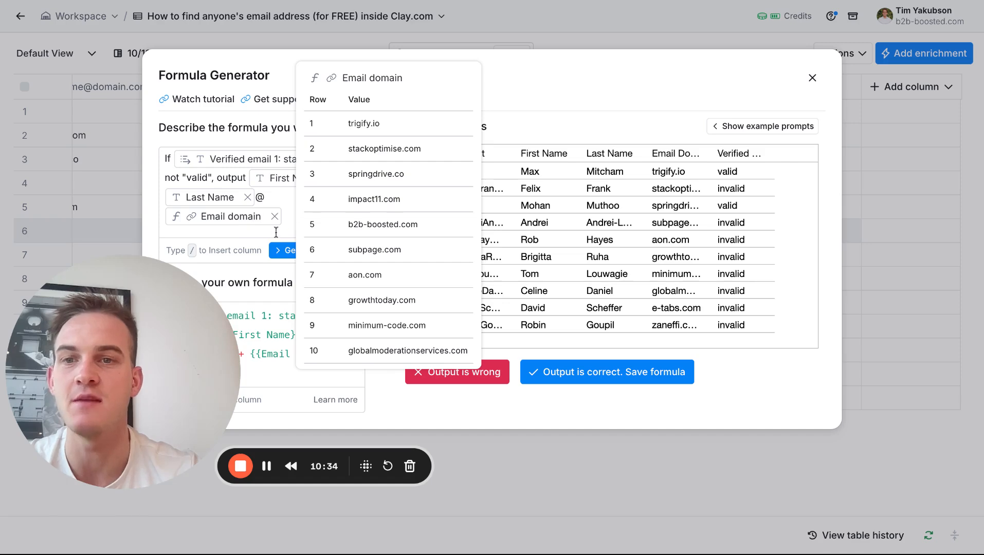
click(284, 257)
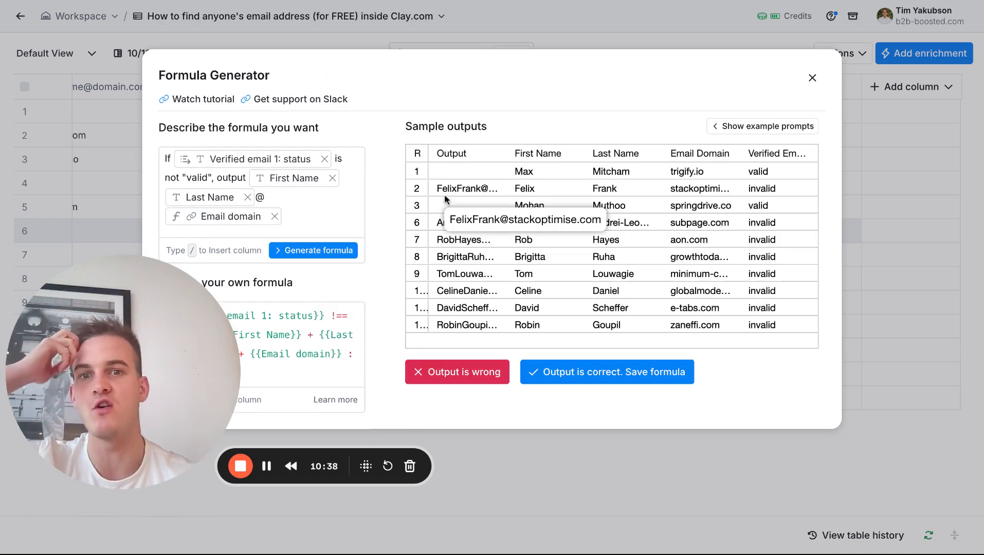
click(556, 376)
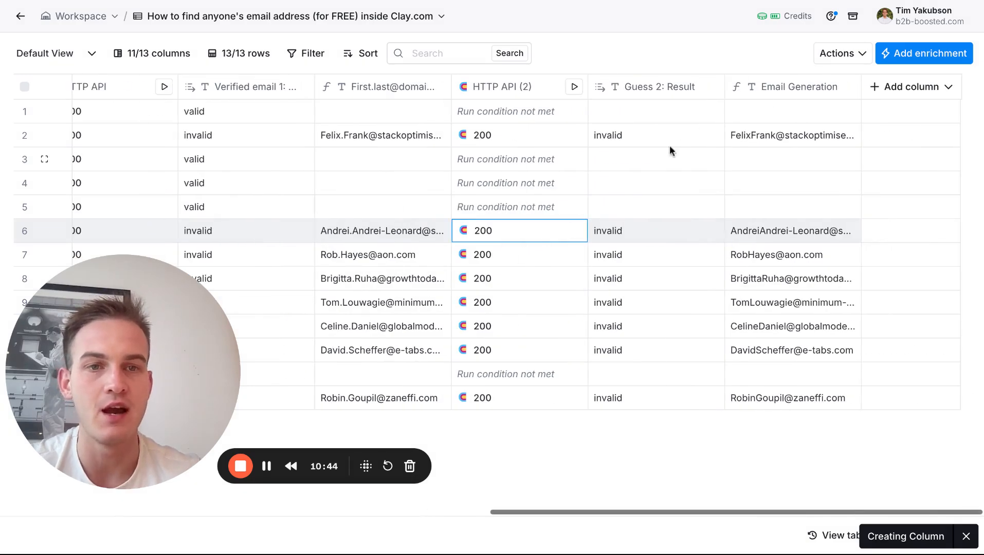
click(784, 88)
click(767, 118)
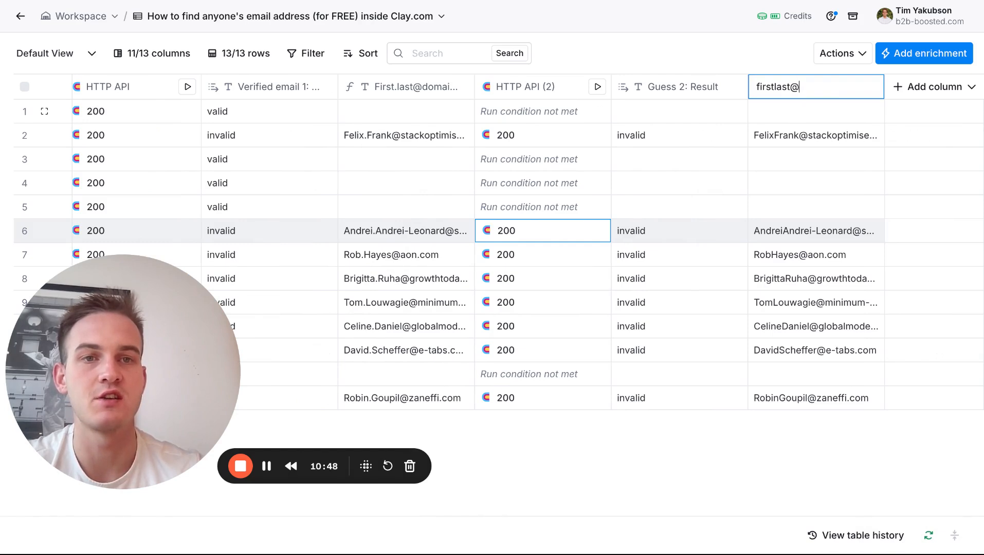
text(firstlast@domain.co)
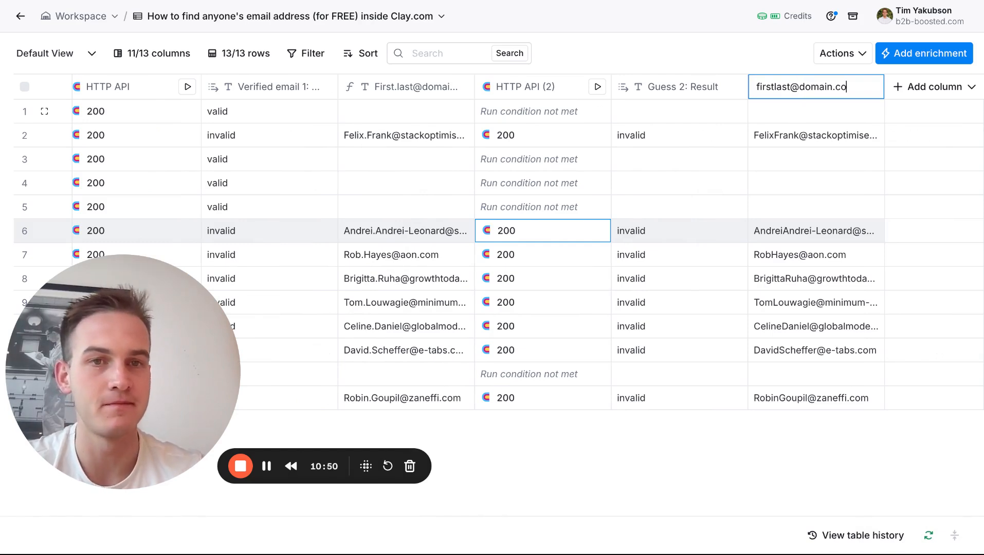
text(m)
key(Return)
Rename the last formula column as Guess 3.
click(811, 85)
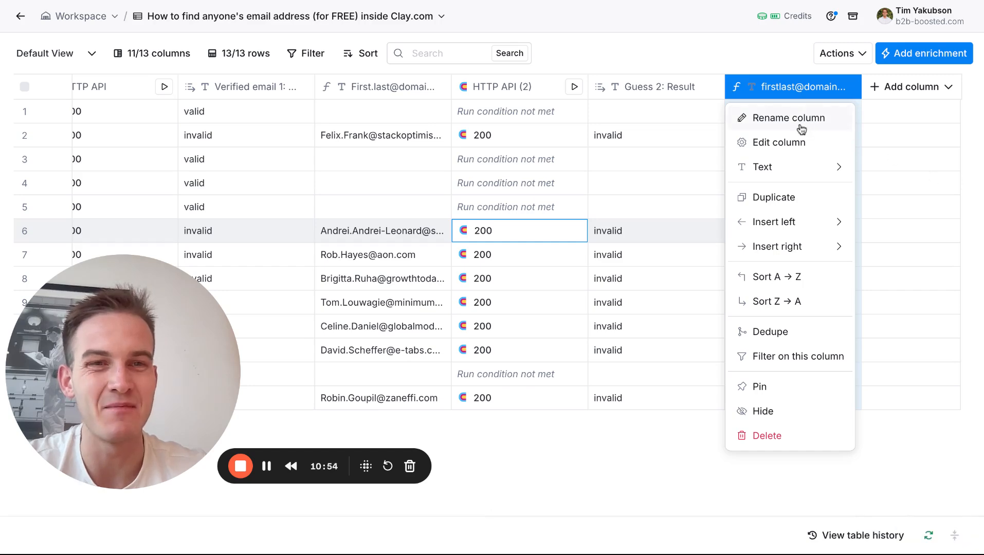
click(801, 126)
text(Guess 3)
key(Return)
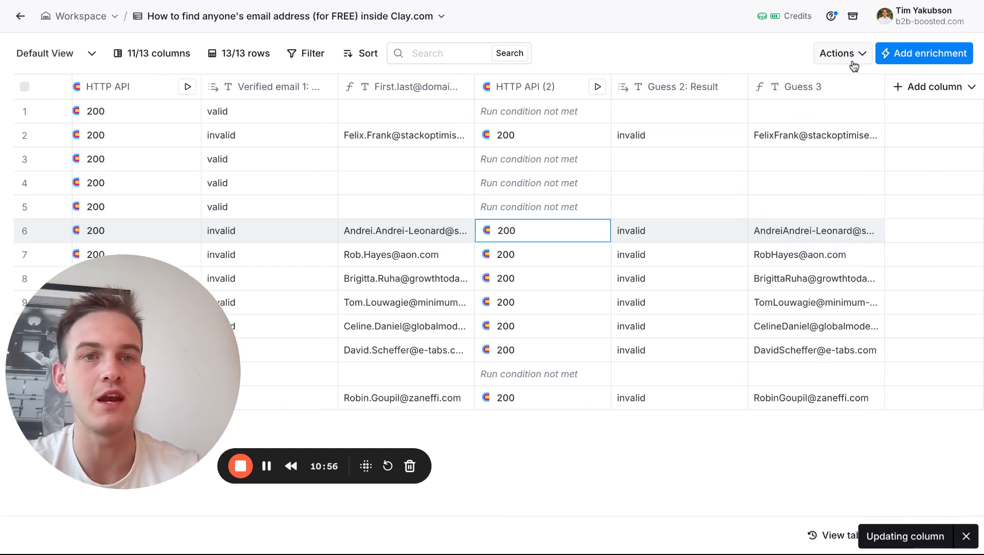
Search the enrichments for "http api" and add an HTTP API enrichment.
click(915, 58)
text(http ap)
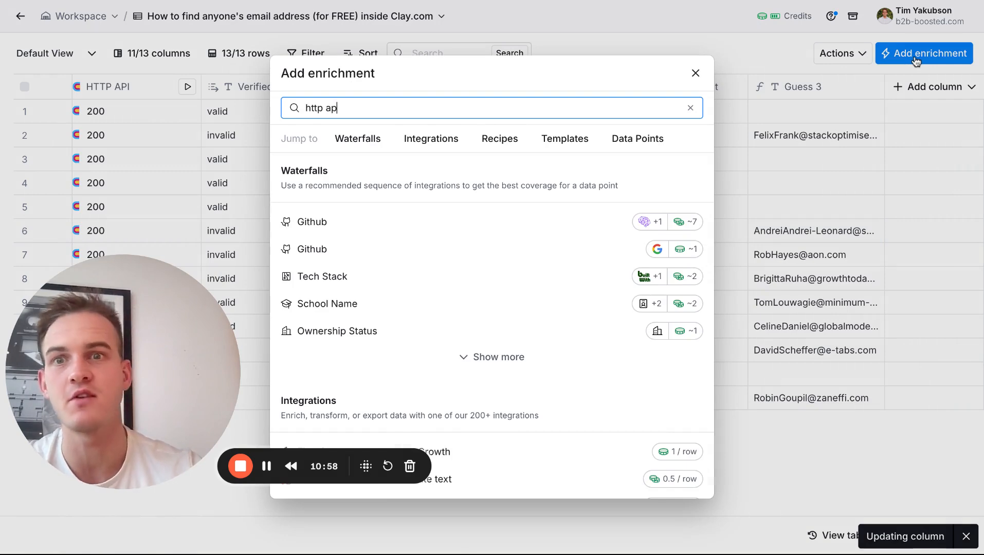
text(i)
click(509, 226)
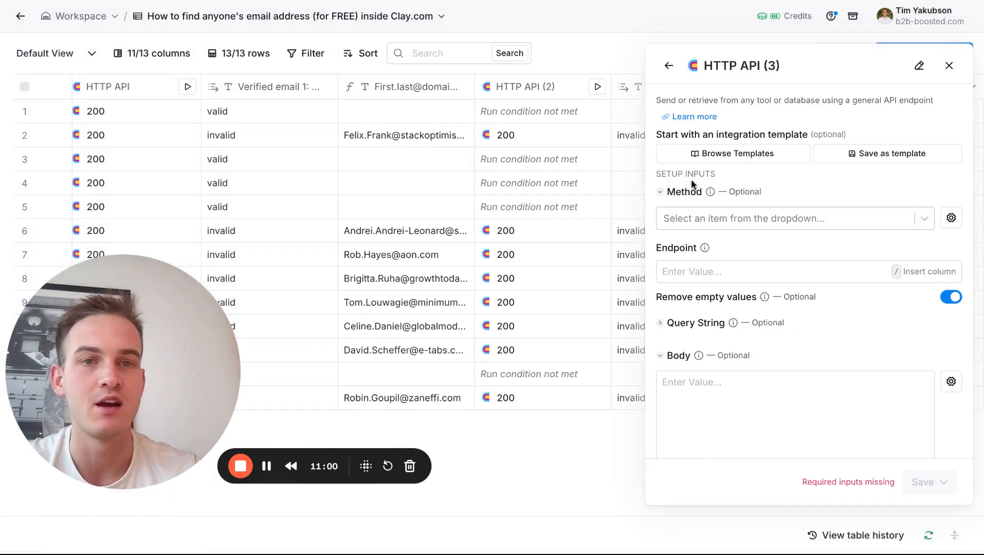
Apply the saved template "Verify Emails 1 (Verifymagically)" to the new HTTP API enrichment, then save and run it.
click(763, 162)
click(441, 145)
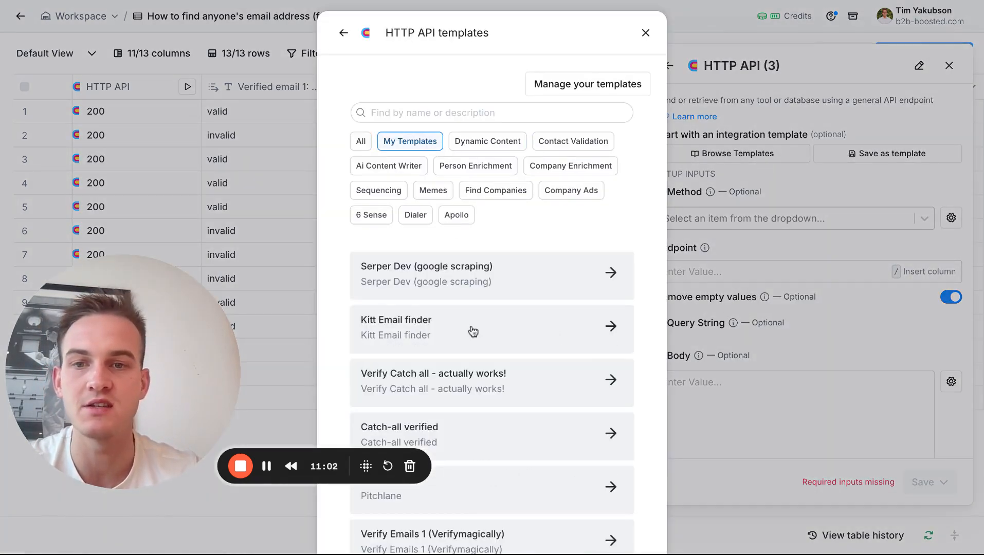
scroll(465, 378, down, 4)
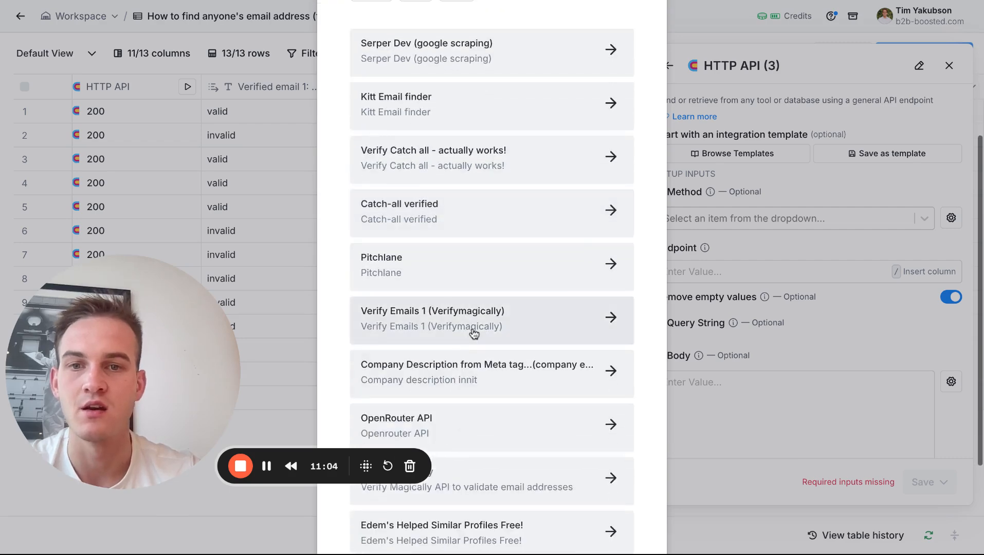
click(470, 334)
click(597, 394)
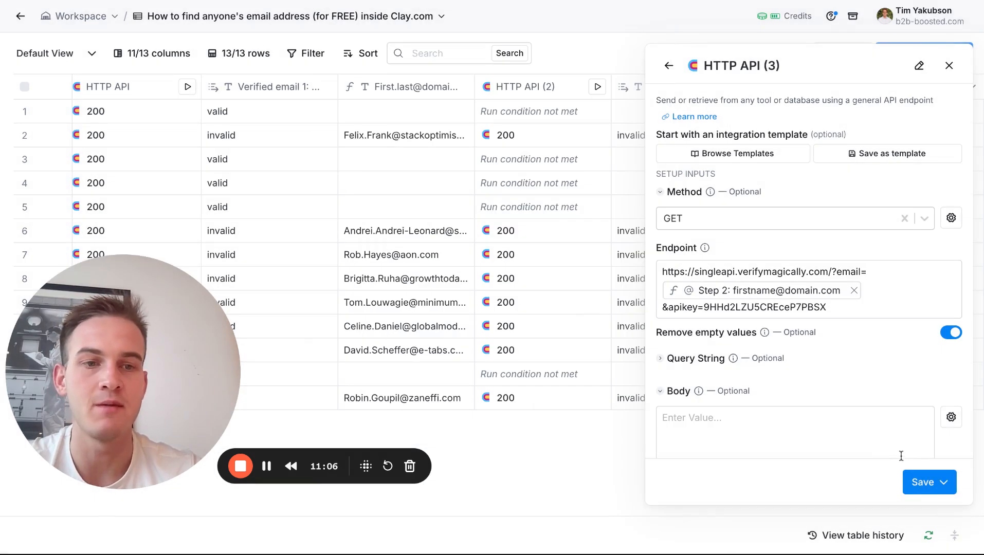
click(913, 482)
click(876, 421)
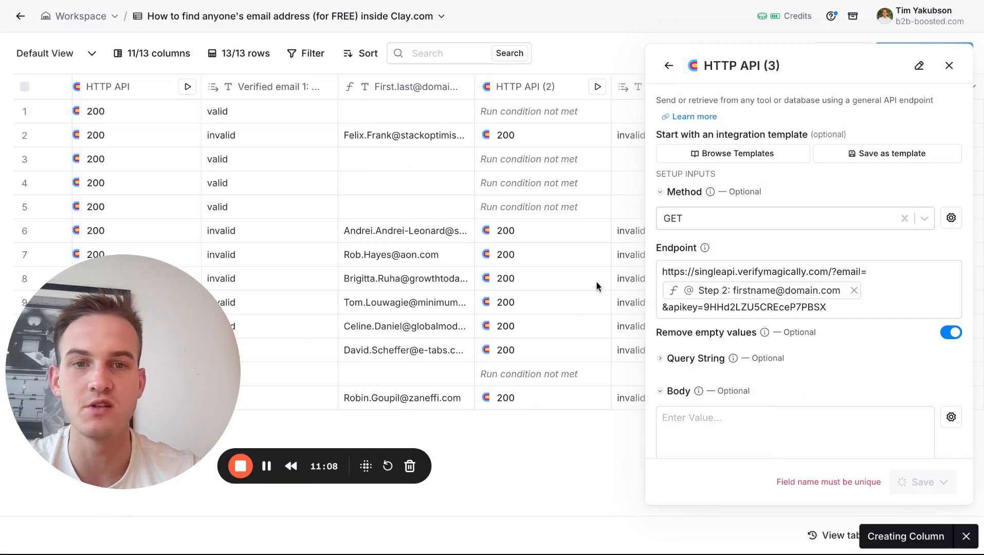
Generate a run condition for the HTTP API (3) column from the description "Only run if Guess 3 contains "@"", using a column reference.
click(896, 97)
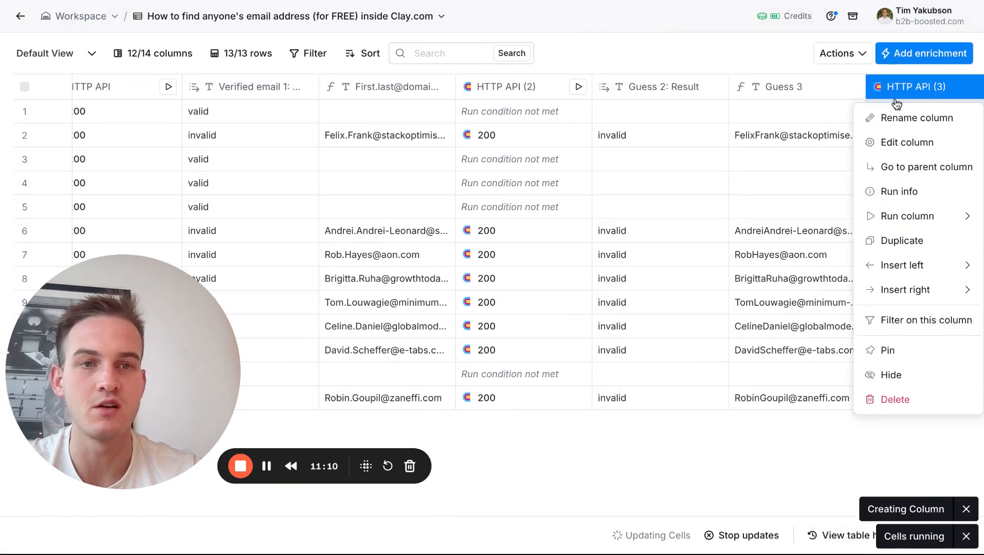
click(849, 143)
scroll(703, 292, down, 10)
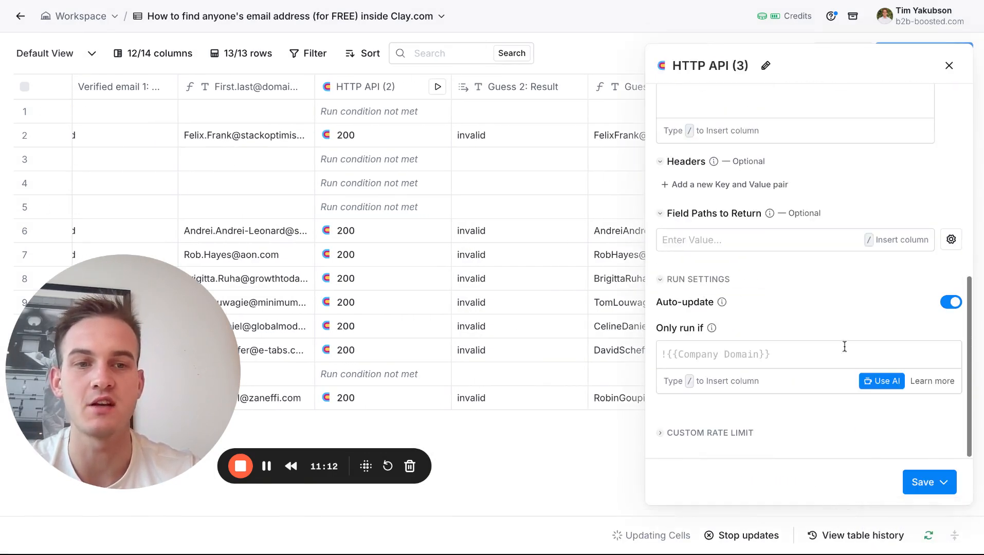
click(872, 383)
click(308, 185)
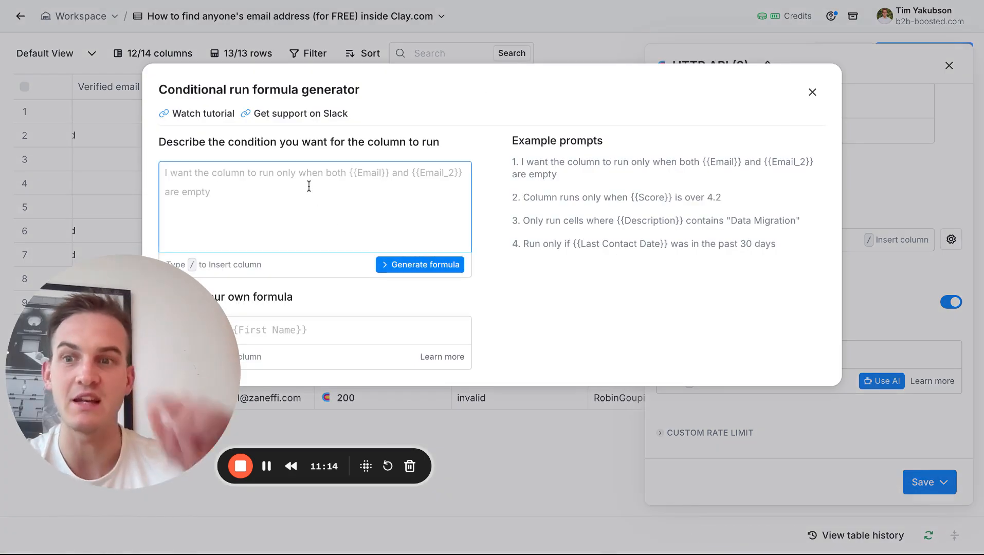
text(Only )
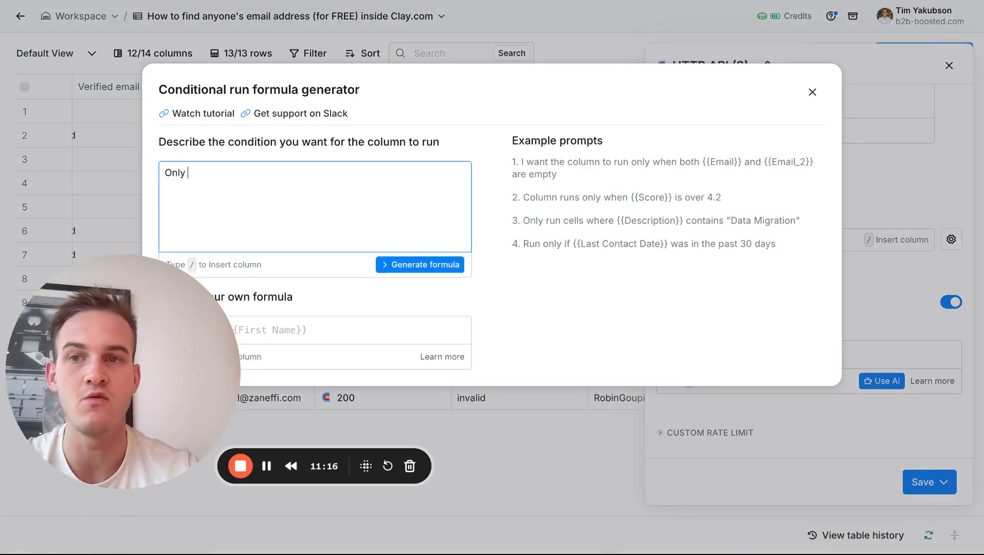
text(run if /)
scroll(297, 322, down, 2)
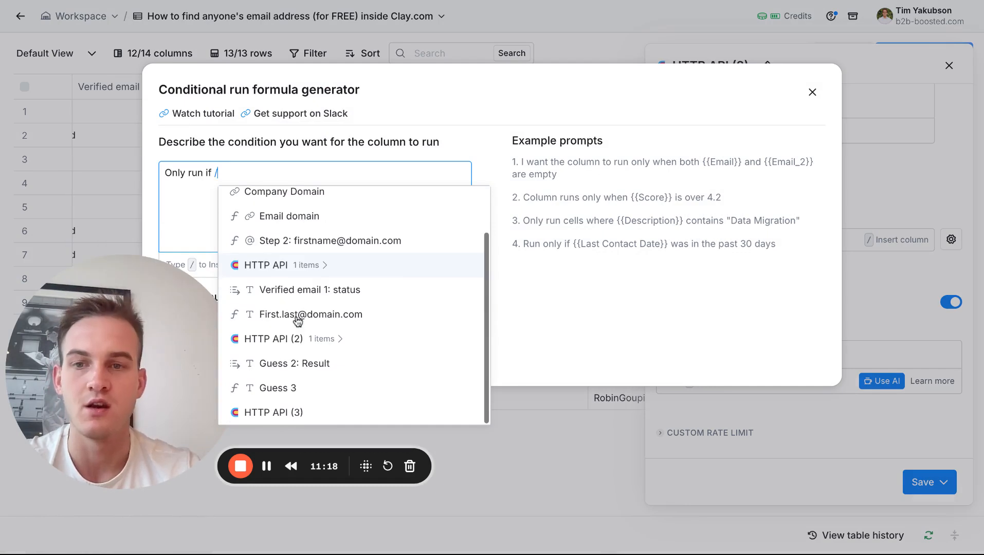
click(280, 396)
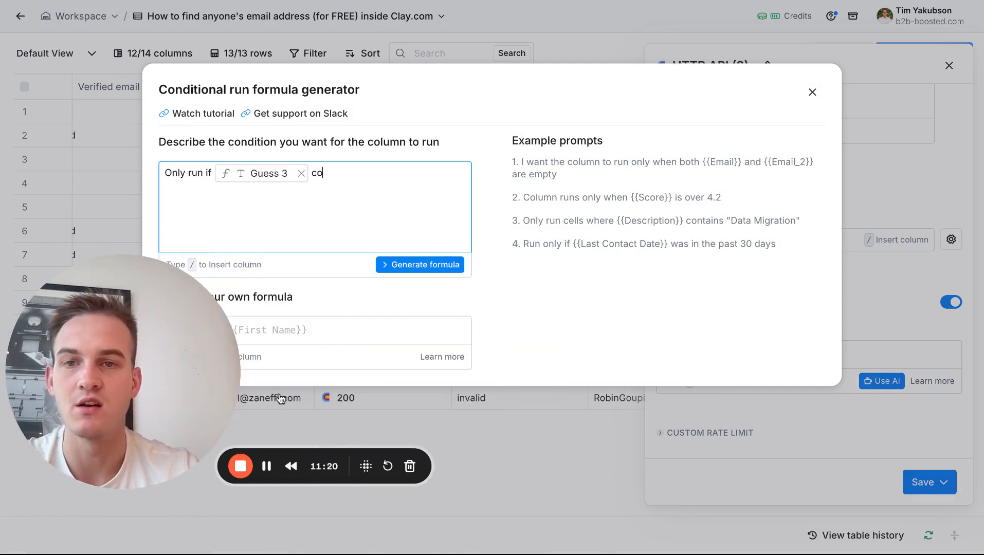
click(455, 265)
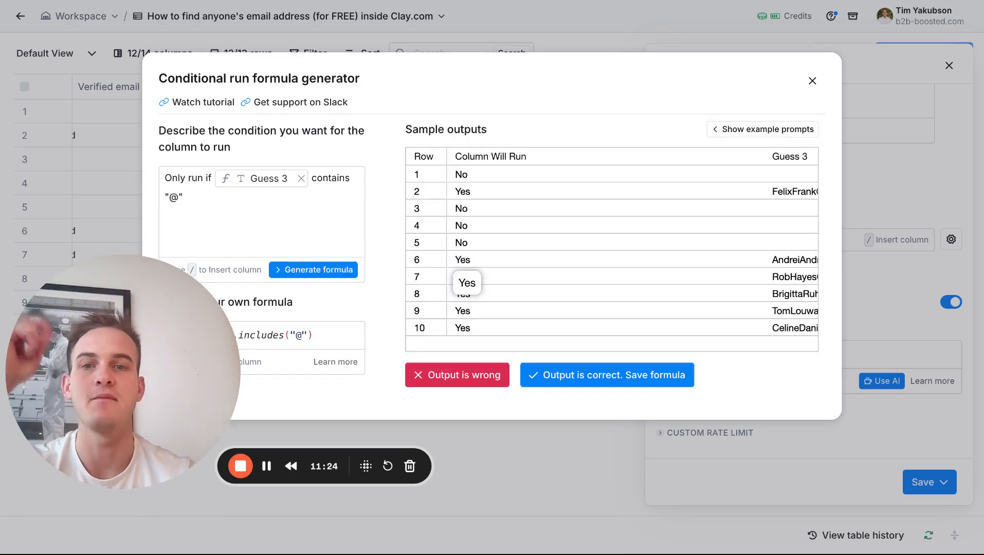
Accept the generated run condition and save the HTTP API (3) column so it runs.
click(589, 374)
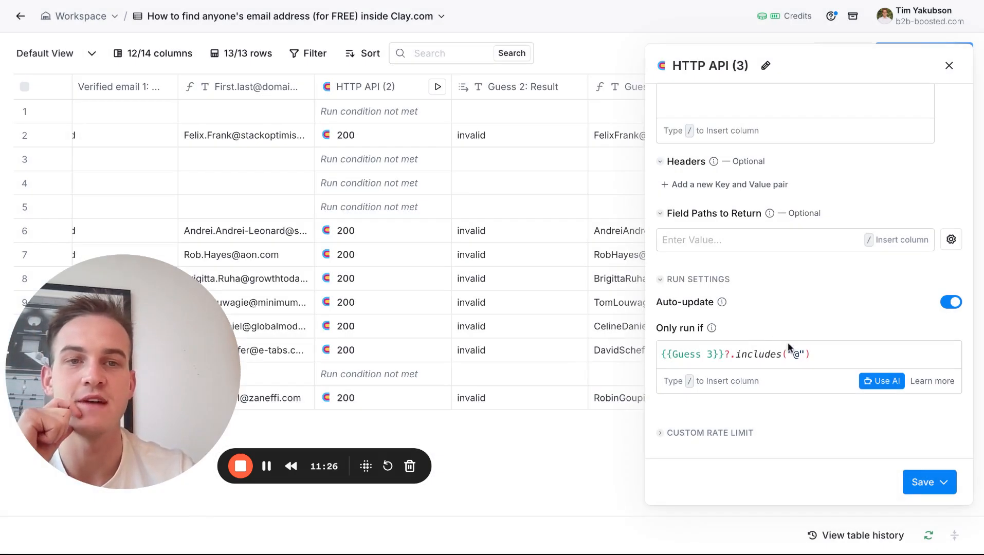
click(914, 488)
click(880, 422)
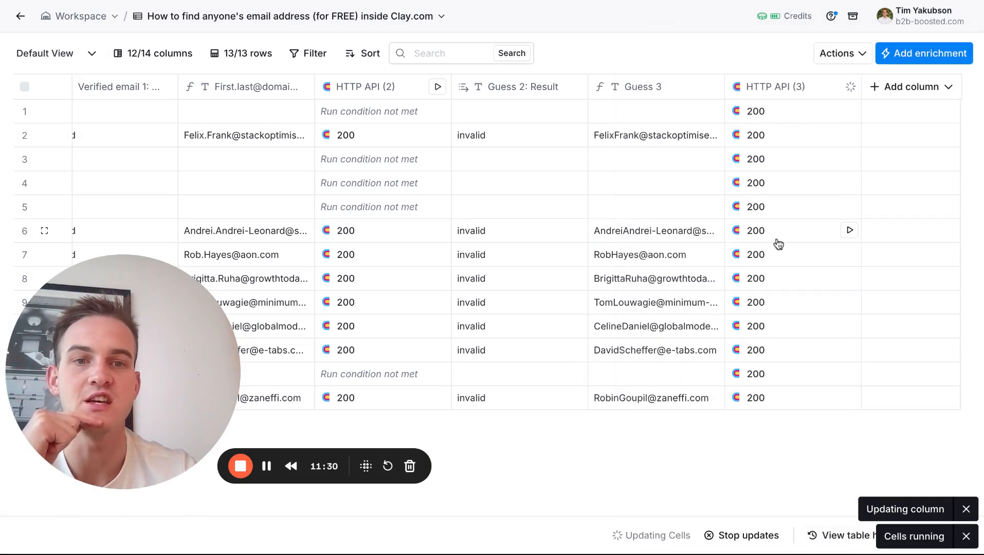
Create a Result column from the Result field in row 6's HTTP API (3) cell details.
click(756, 233)
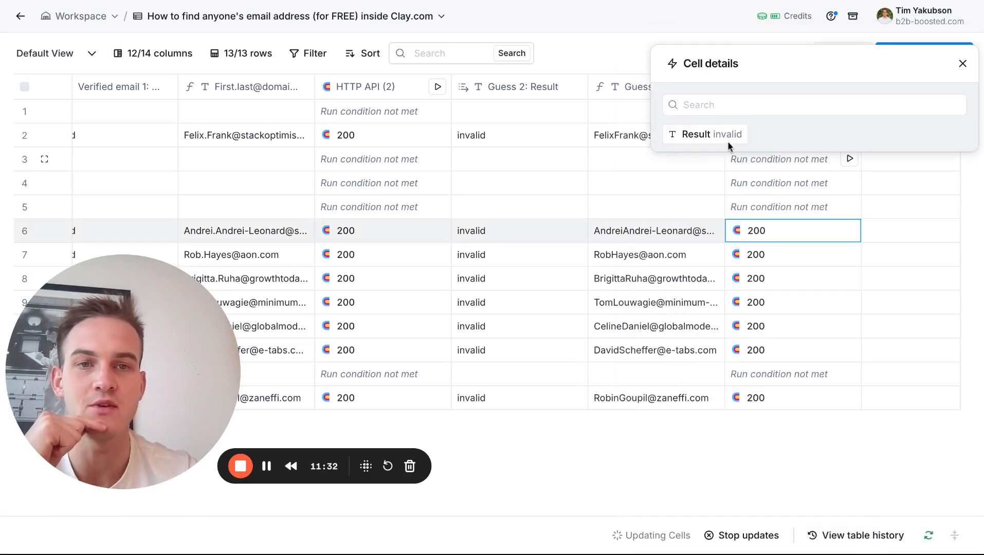
mouse_move(760, 133)
click(904, 134)
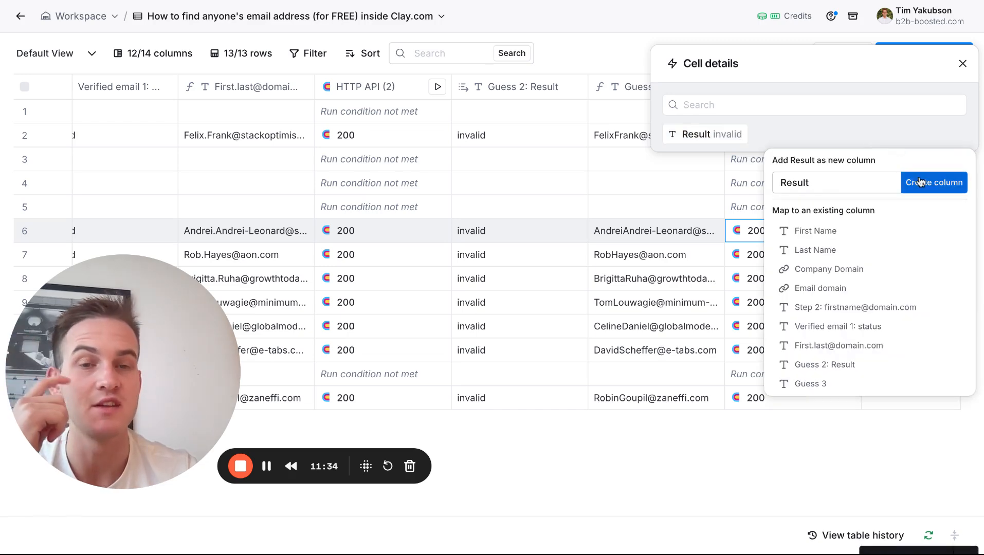
click(919, 182)
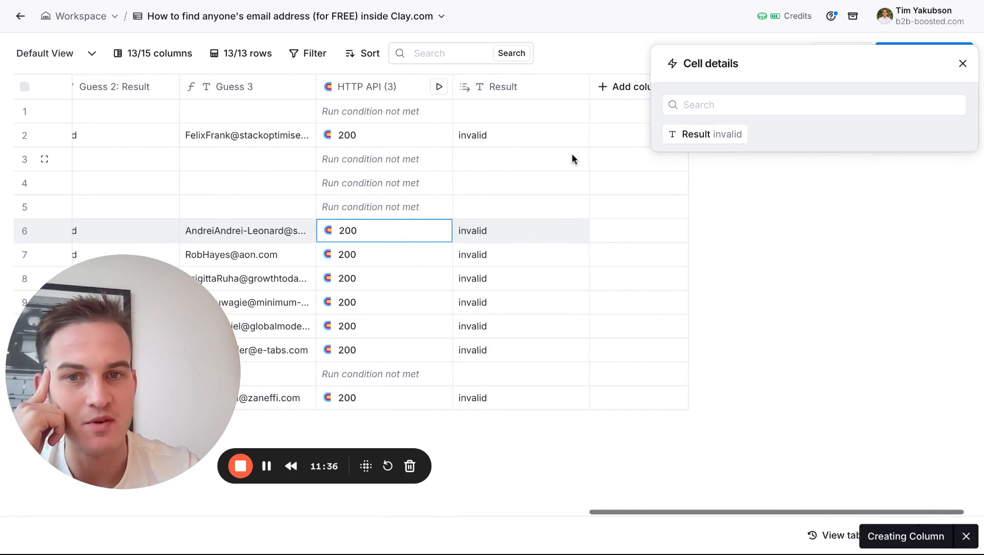
click(964, 68)
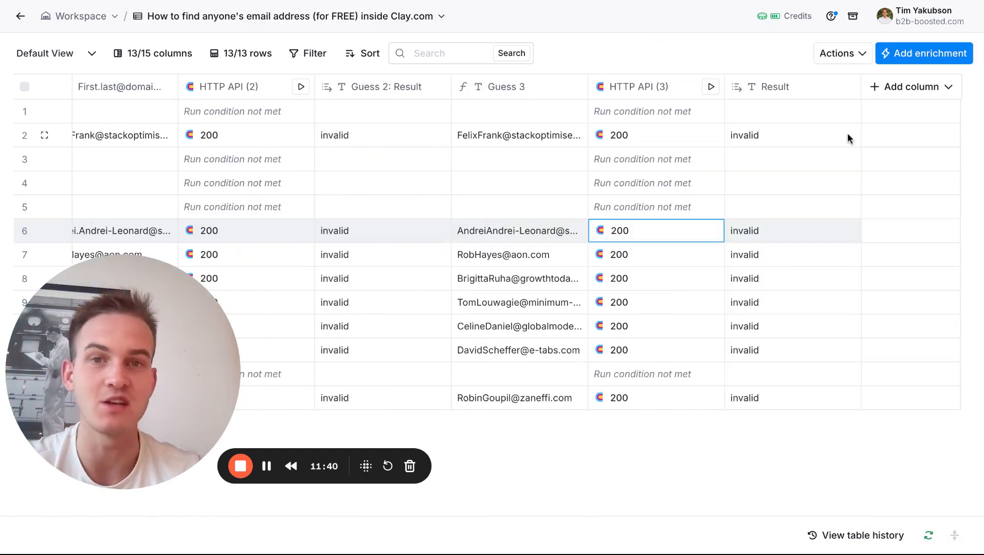
Switch to the Miro board to check the remaining email formats, return to Clay and close the empty formula generator.
click(885, 88)
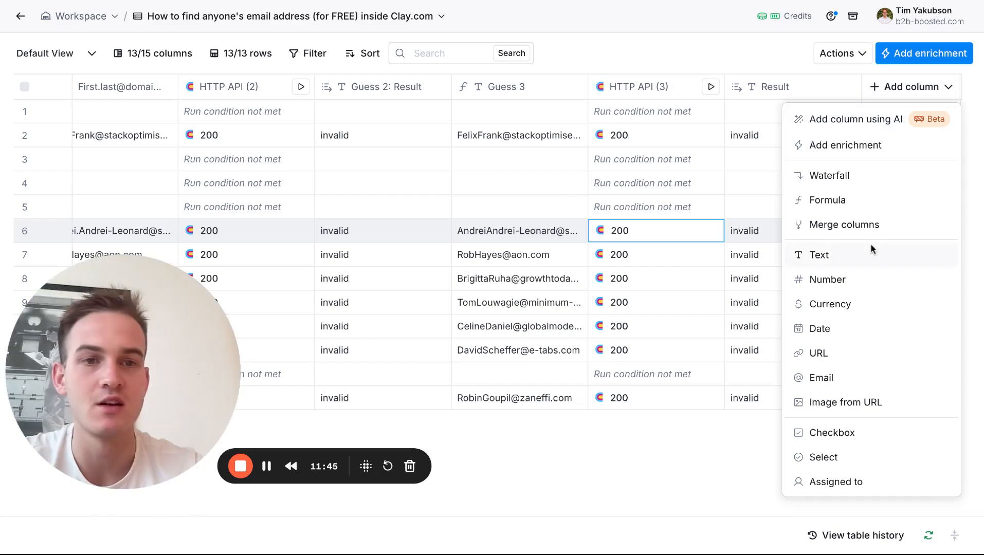
click(869, 201)
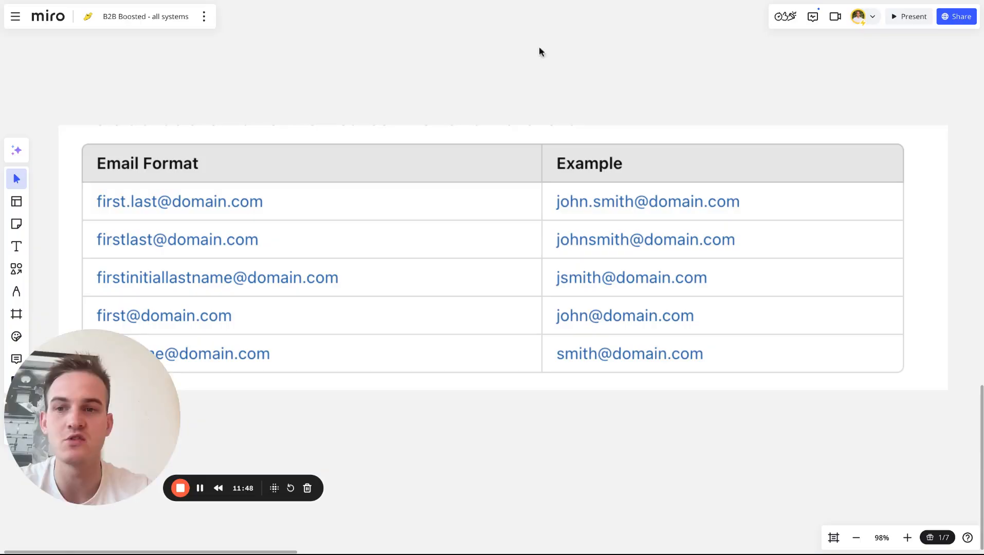
scroll(391, 196, down, 1)
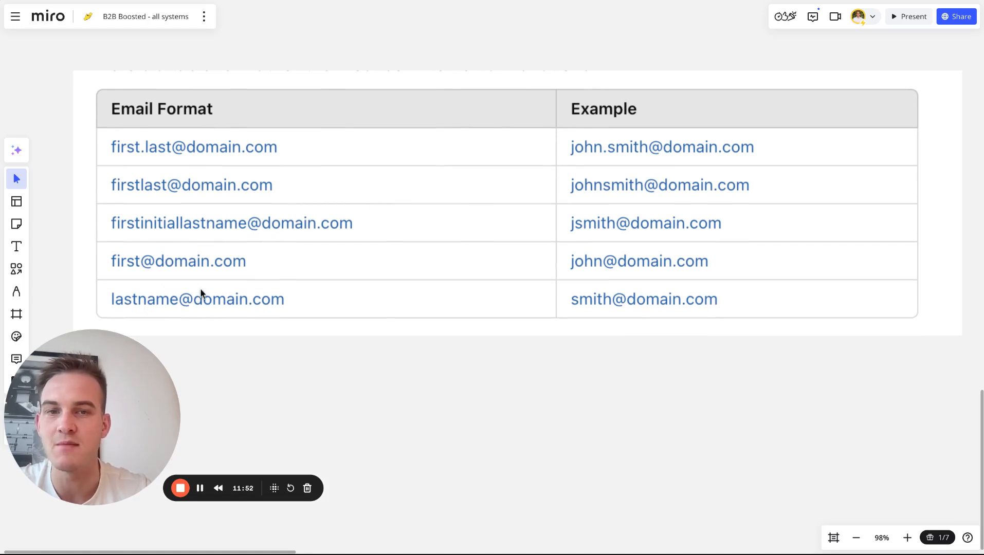
click(217, 1)
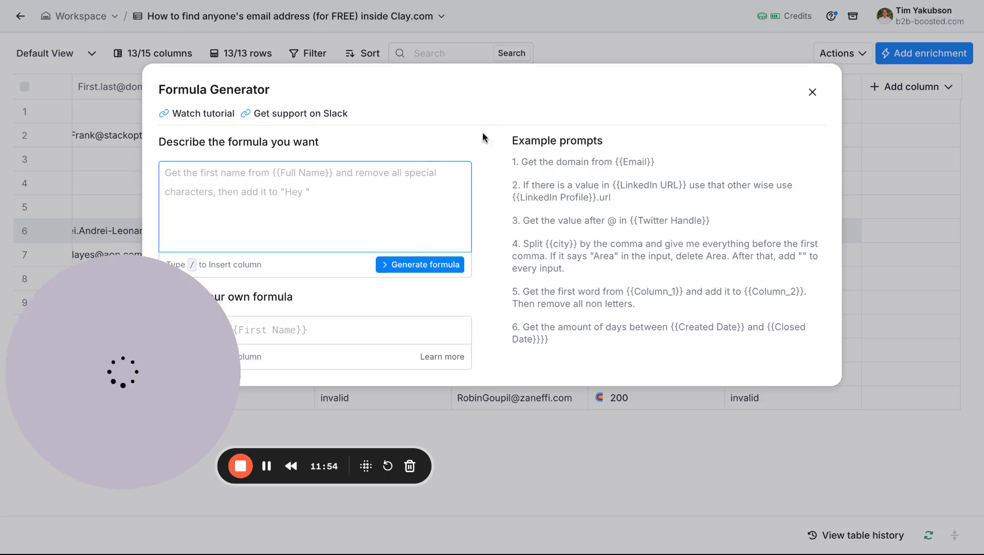
click(381, 1)
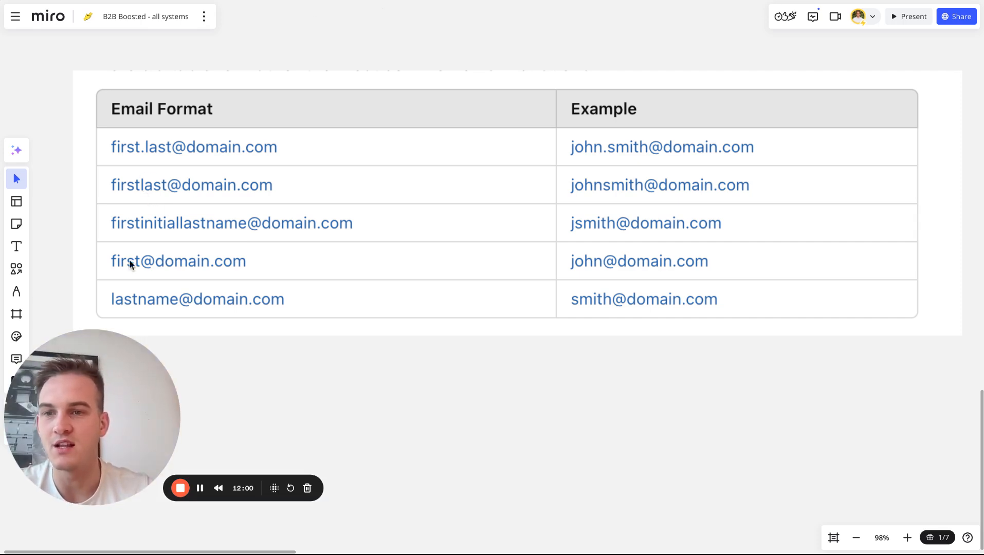
click(212, 2)
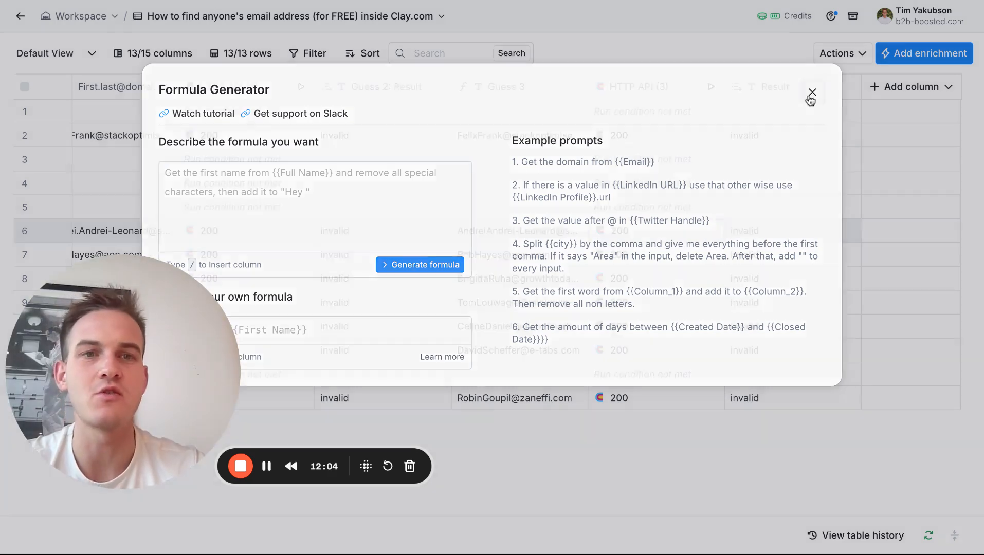
click(813, 92)
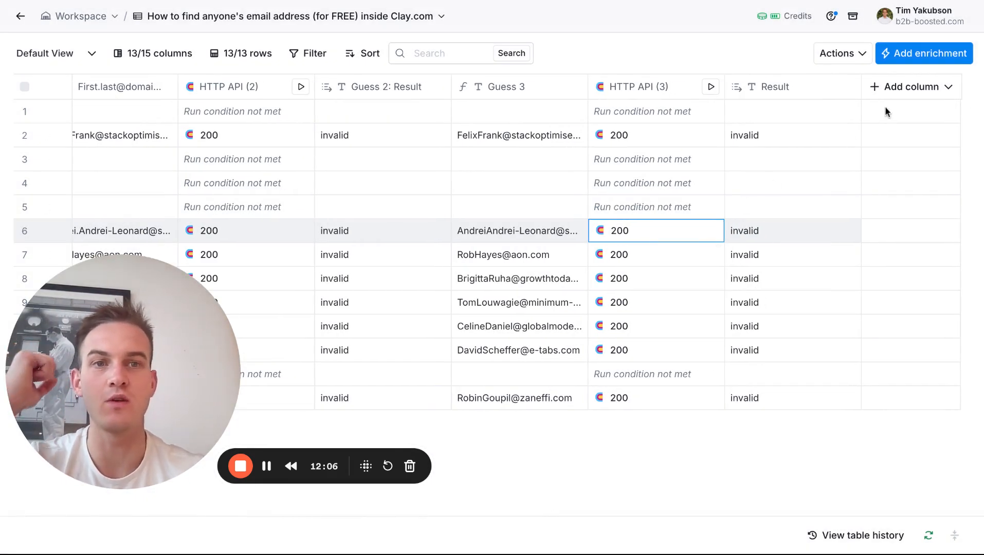
Start a new formula column with the description "If Verified email 1: status is valid, output Verified email 1: status", using column references.
click(897, 96)
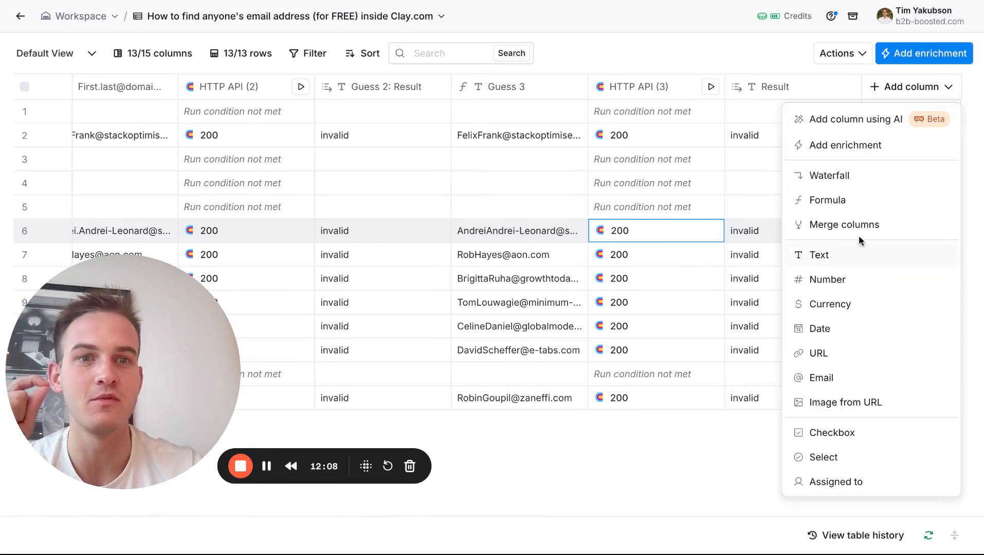
click(866, 208)
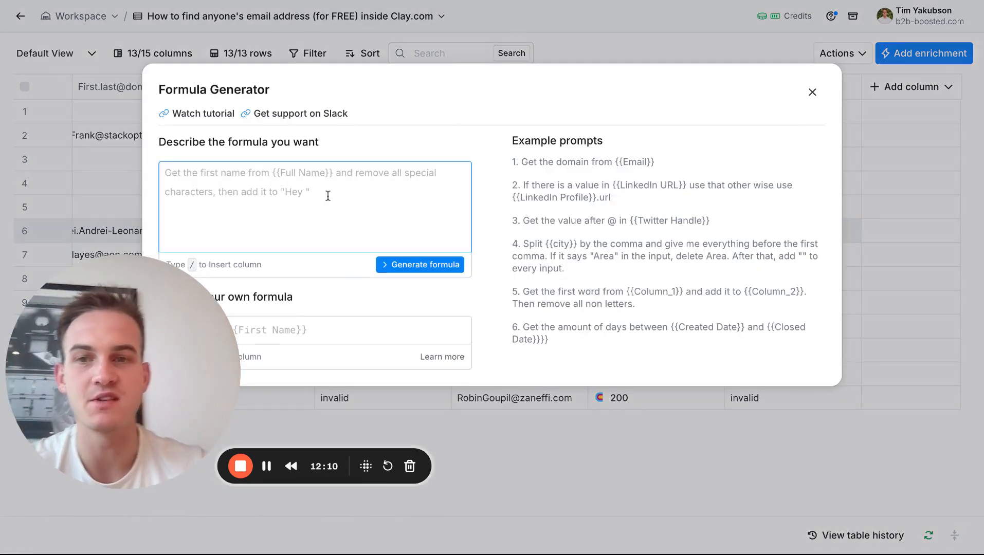
text(Output)
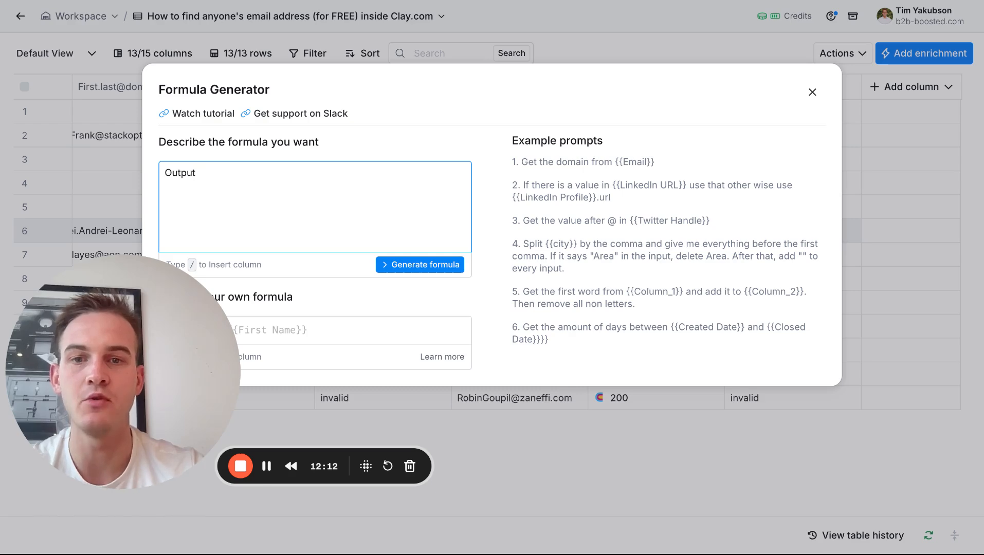
text( /)
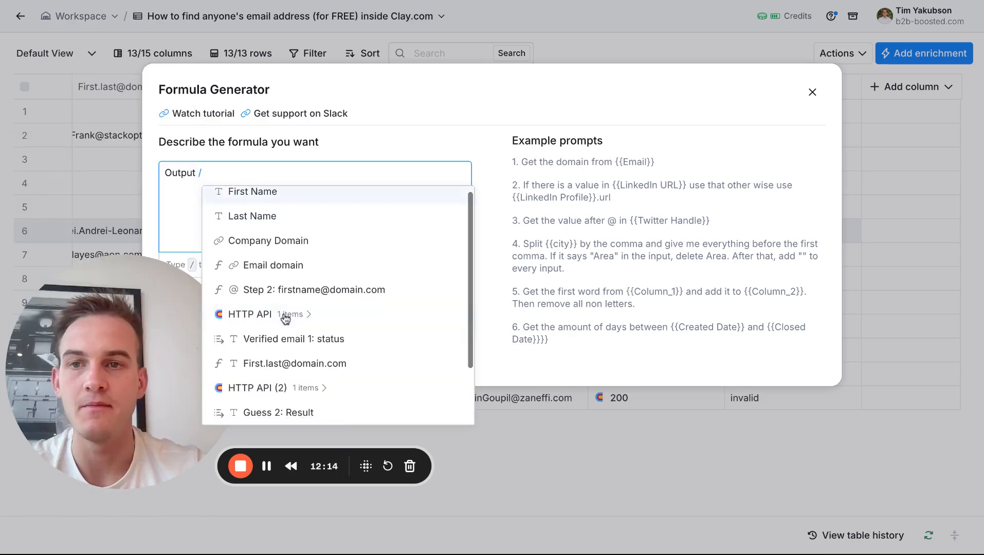
key(BackSpace)
key(BackSpace)
key(BackSpace)
key(BackSpace)
key(BackSpace)
key(BackSpace)
key(BackSpace)
key(BackSpace)
text(If /)
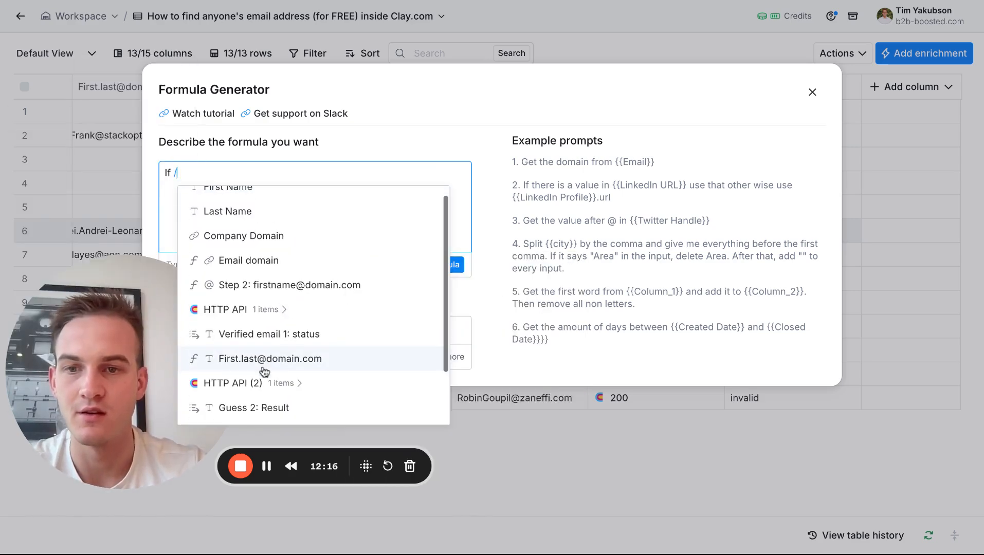
click(275, 341)
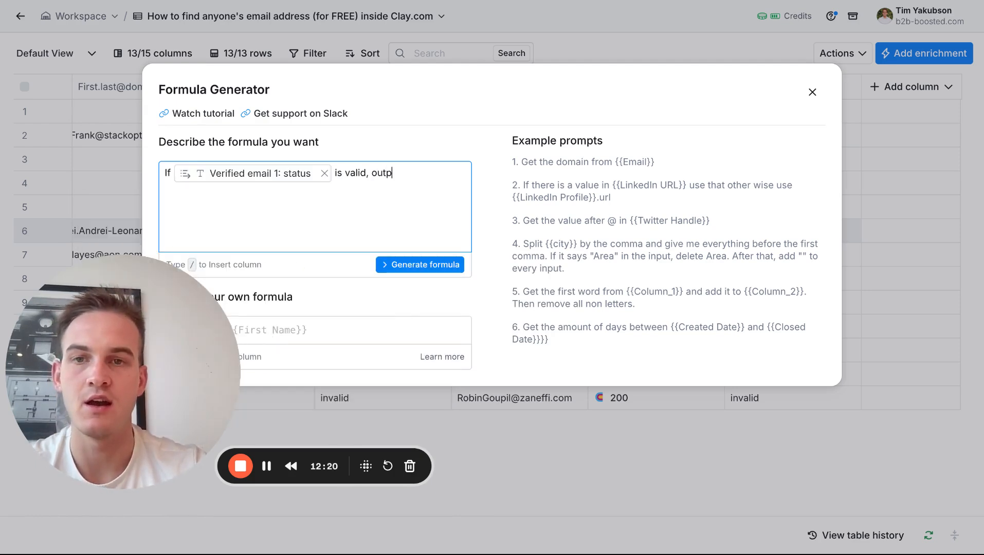
text(is valid, output /)
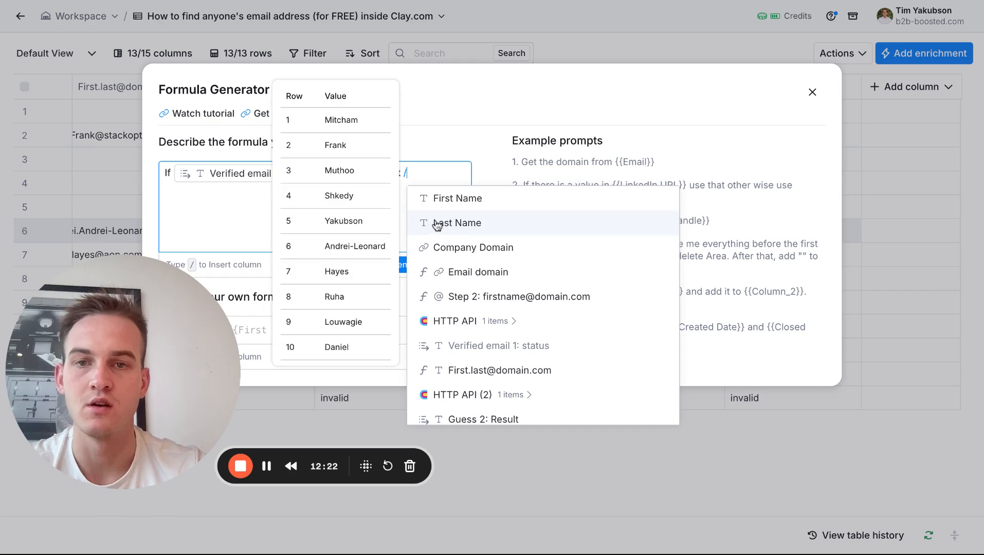
scroll(445, 298, down, 1)
click(446, 330)
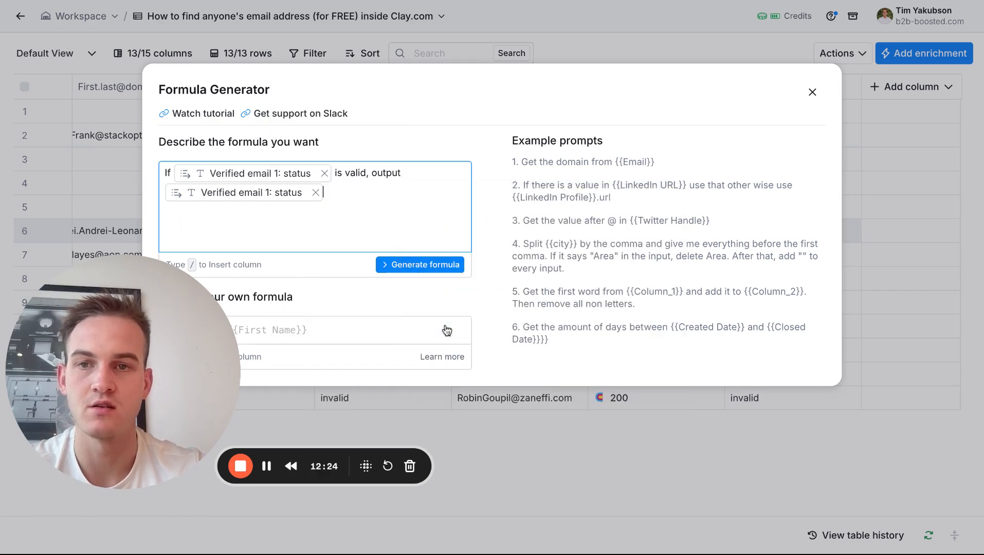
text(If /)
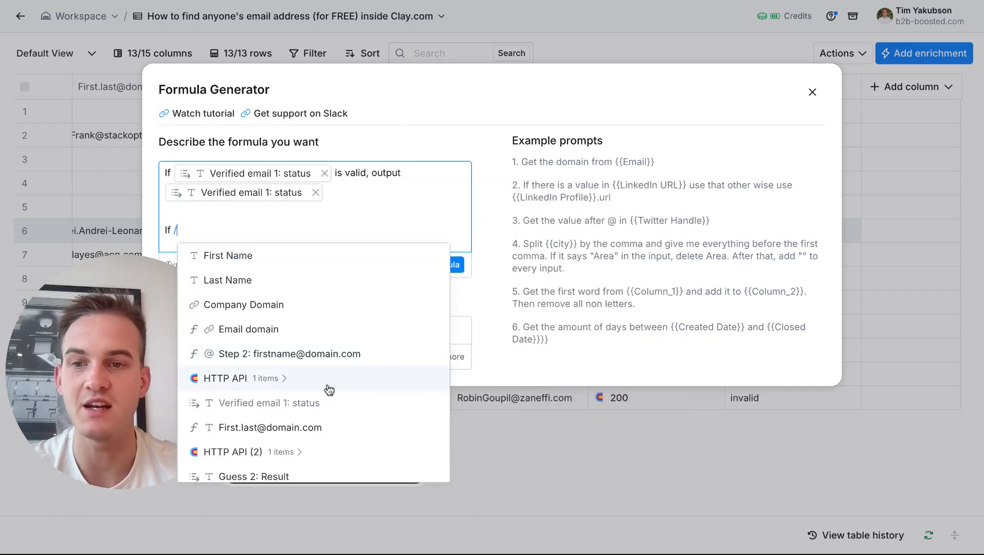
scroll(328, 390, down, 3)
scroll(322, 396, down, 1)
click(313, 399)
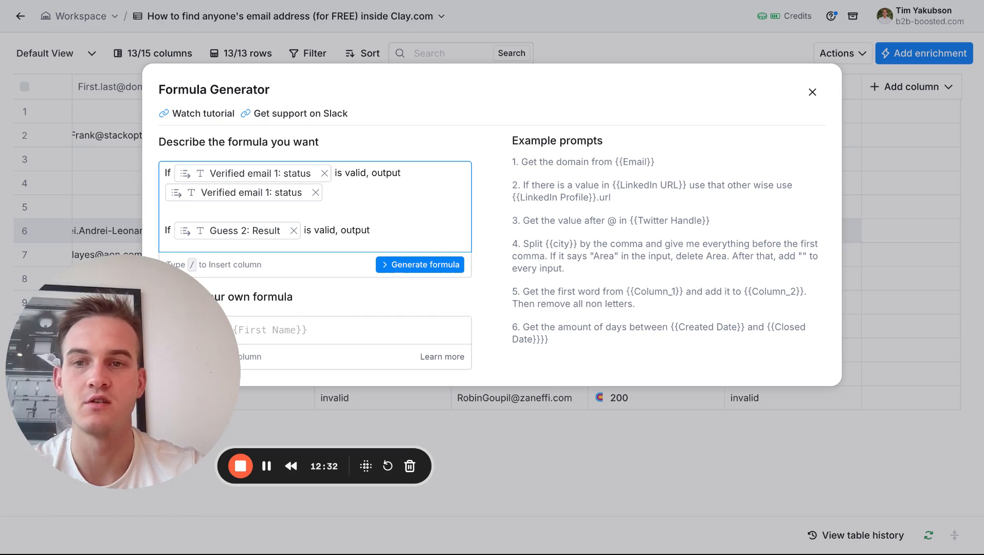
text(/)
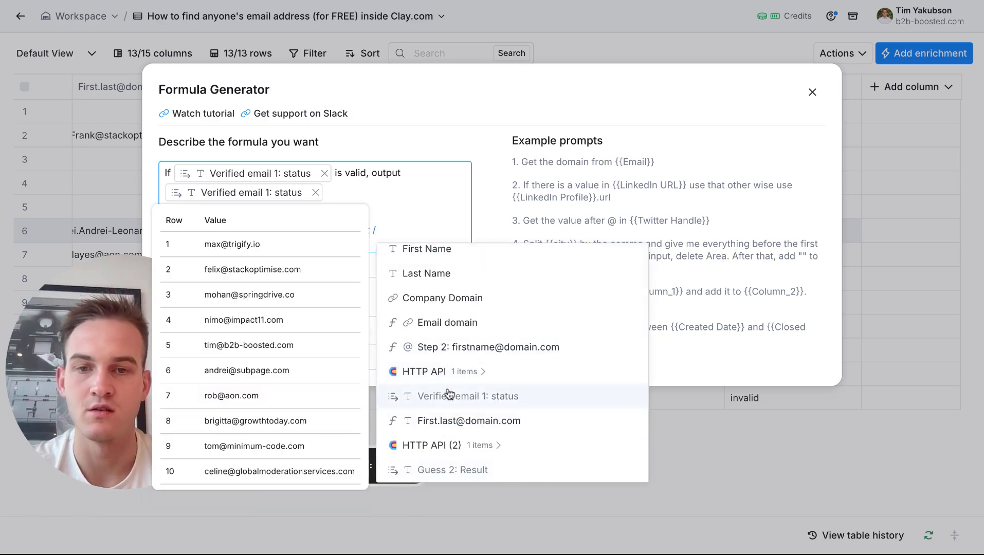
scroll(440, 425, down, 1)
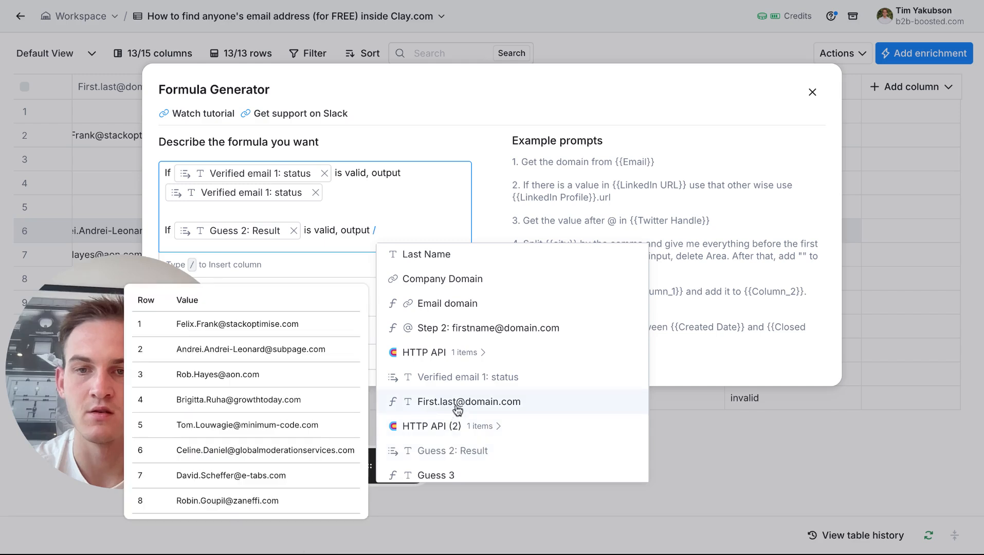
click(457, 409)
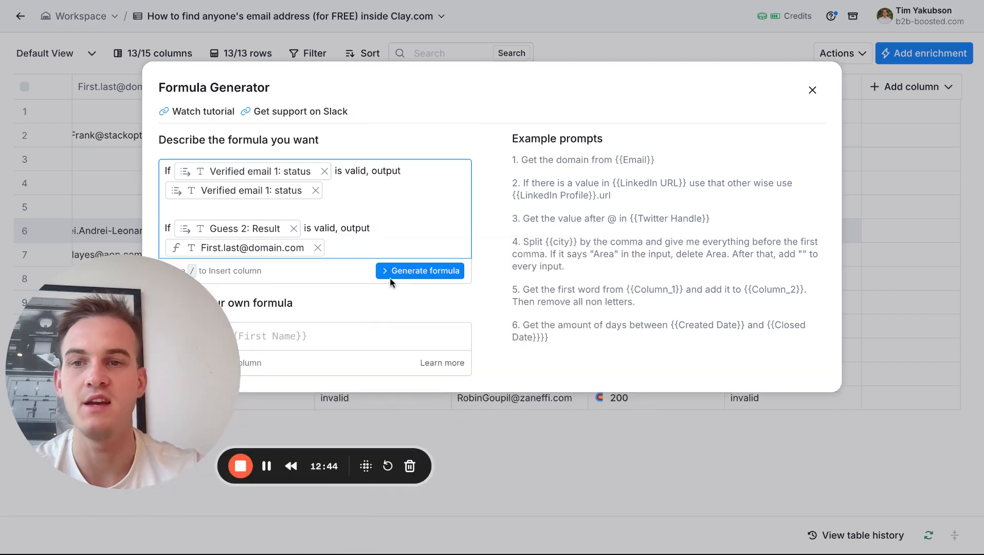
Add a third condition to the formula description: "If Result is valid, output Guess 3", and check the column references.
text(/gues)
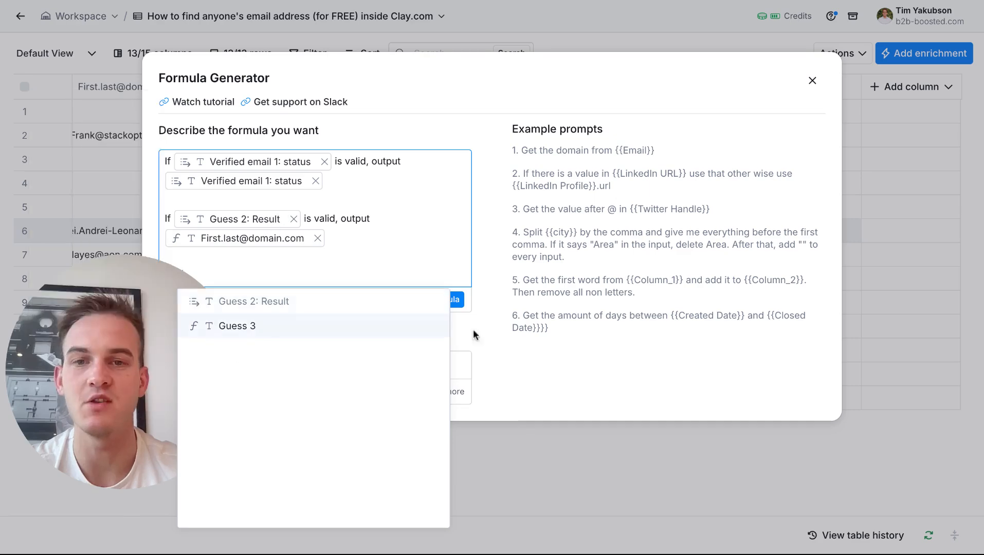
key(Return)
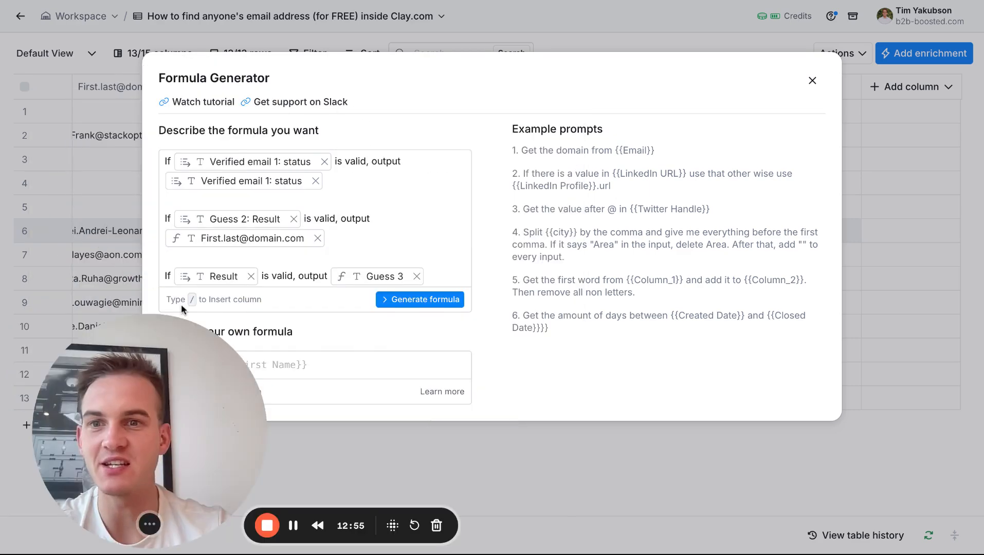
mouse_move(325, 176)
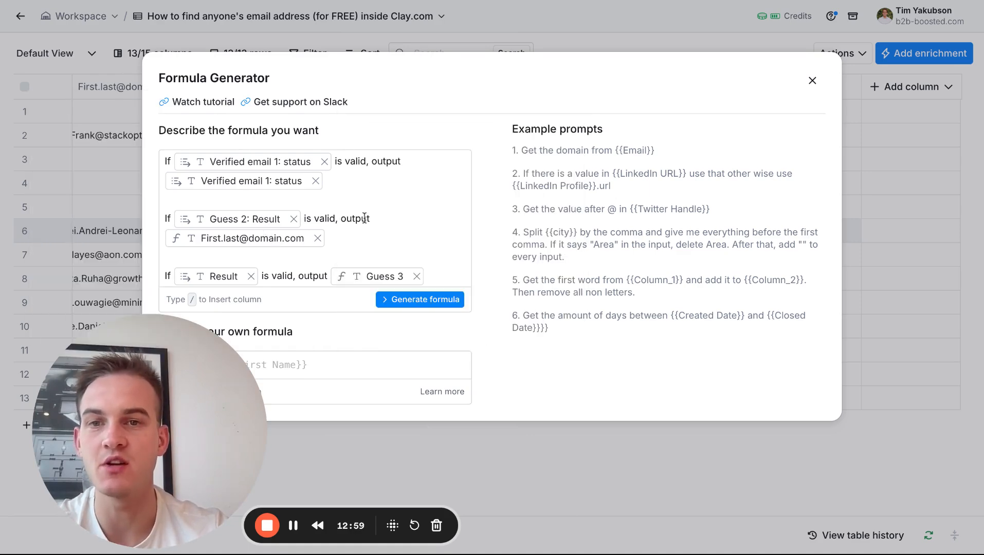
mouse_move(287, 241)
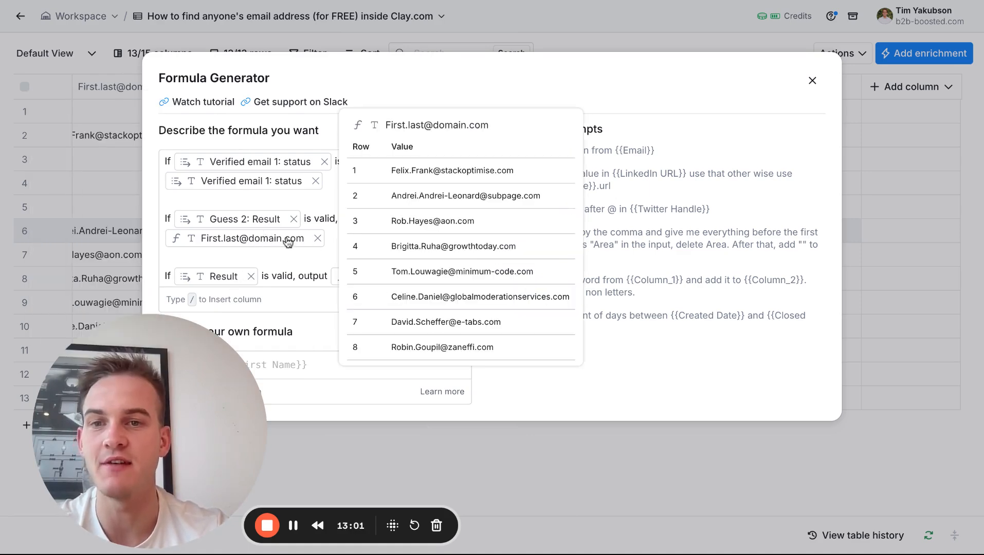
click(333, 250)
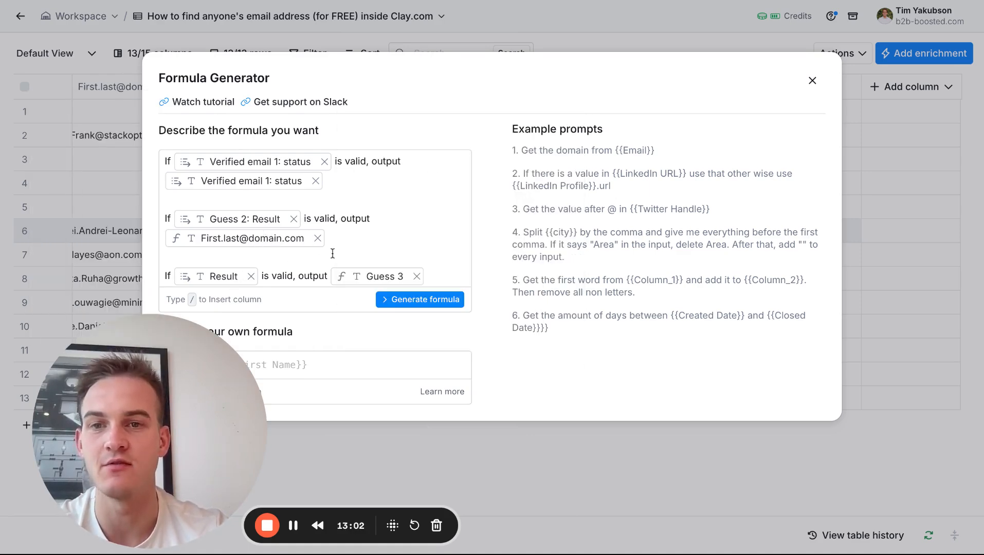
Generate the formula from the three-condition description and save it as the Email Verification column.
click(395, 298)
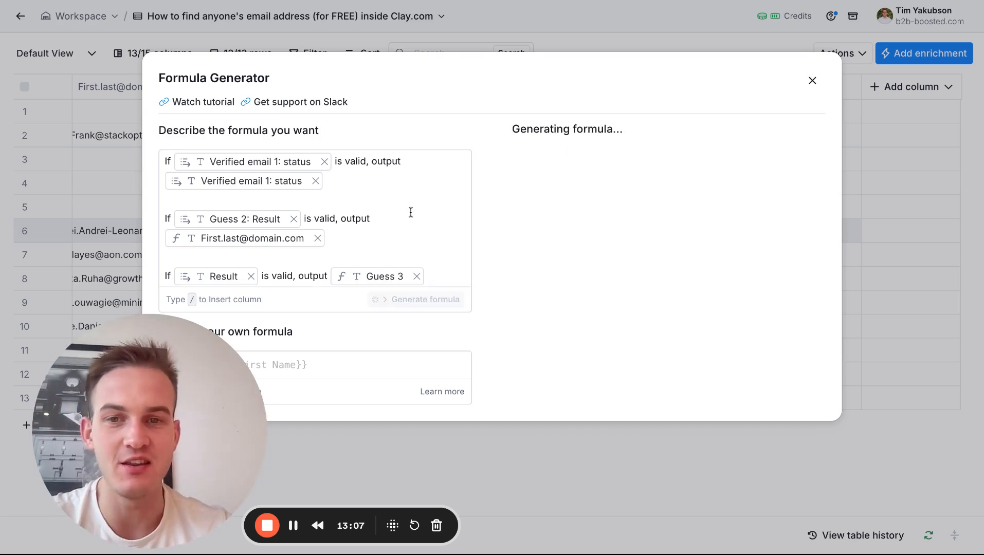
drag(188, 380, 171, 308)
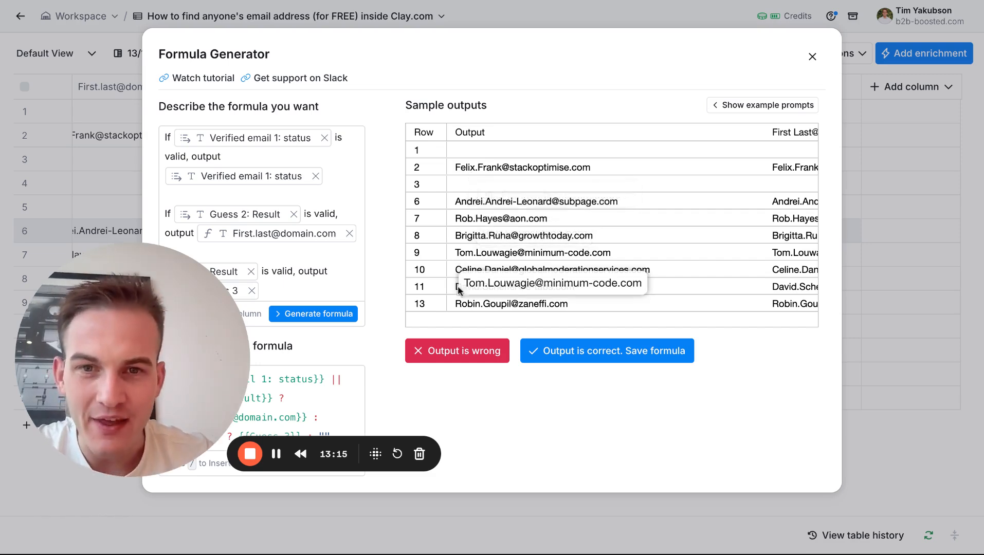
click(558, 352)
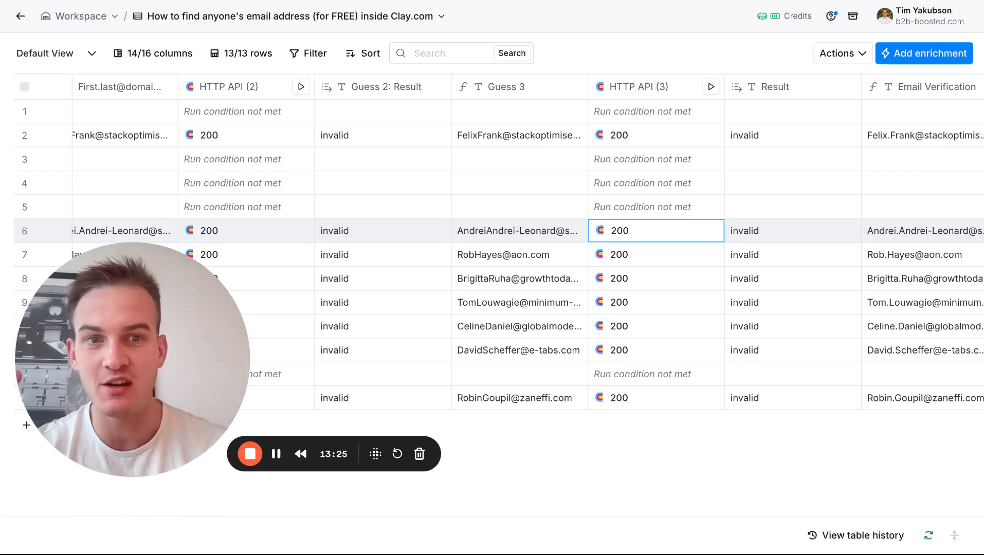
Share the table as a template by turning on sharing, and copy its public link.
scroll(611, 337, right, 3)
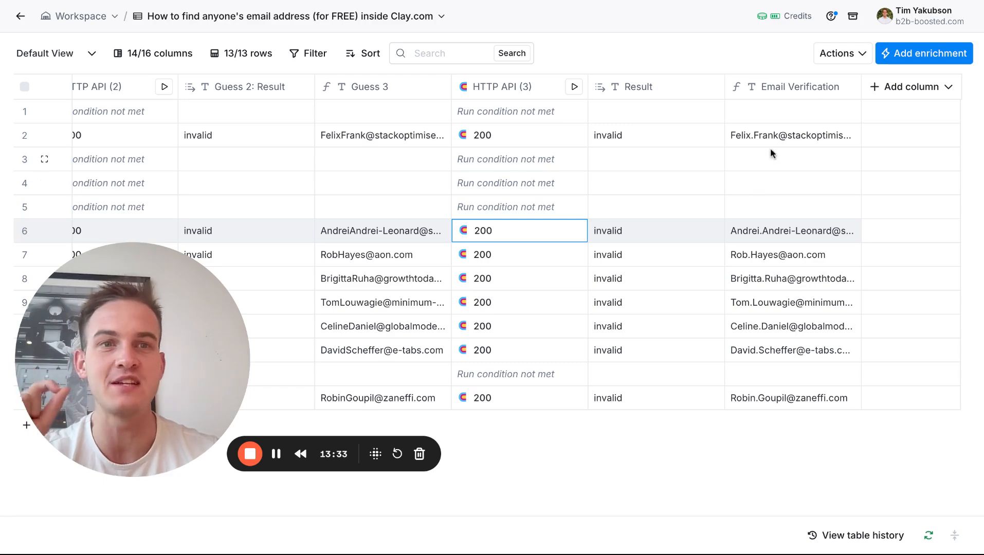
click(849, 64)
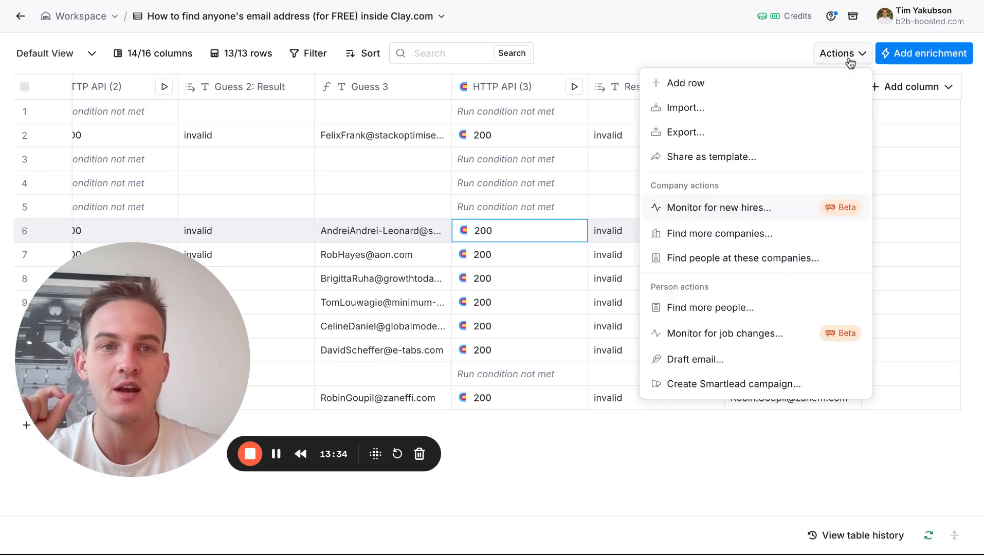
click(771, 164)
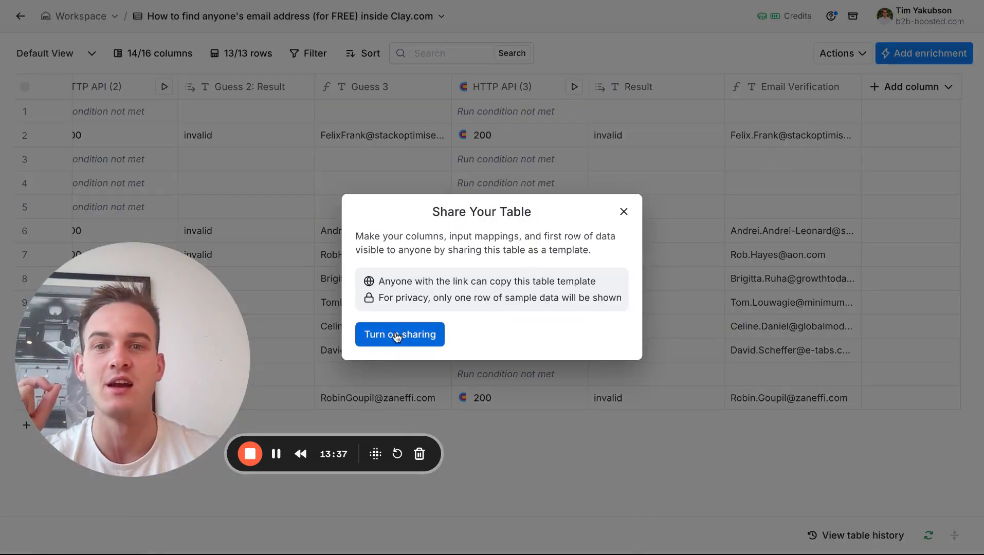
click(396, 335)
click(607, 218)
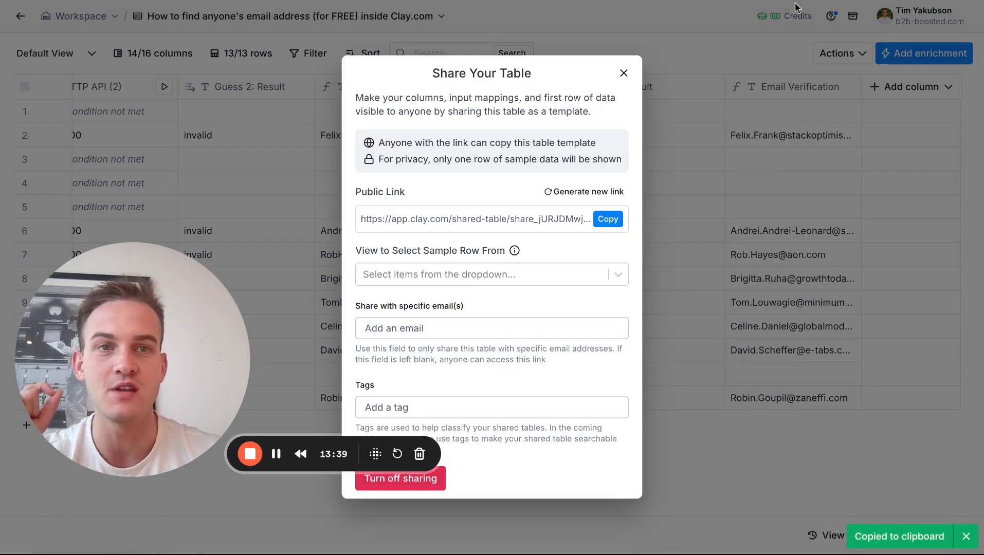
Open the shared template link in the browser and create a table from it in the b2b-boosted.com workspace.
key(super+t)
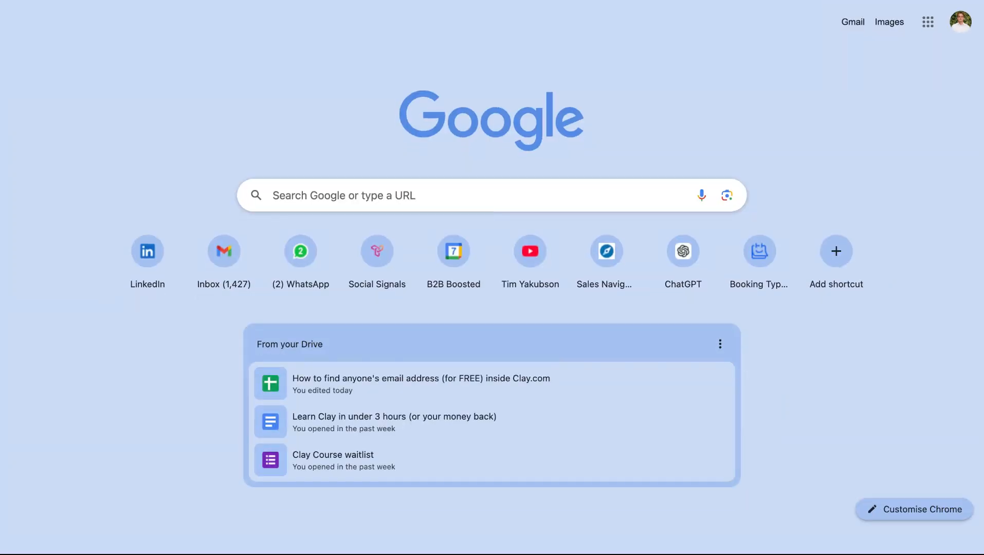
key(super+w)
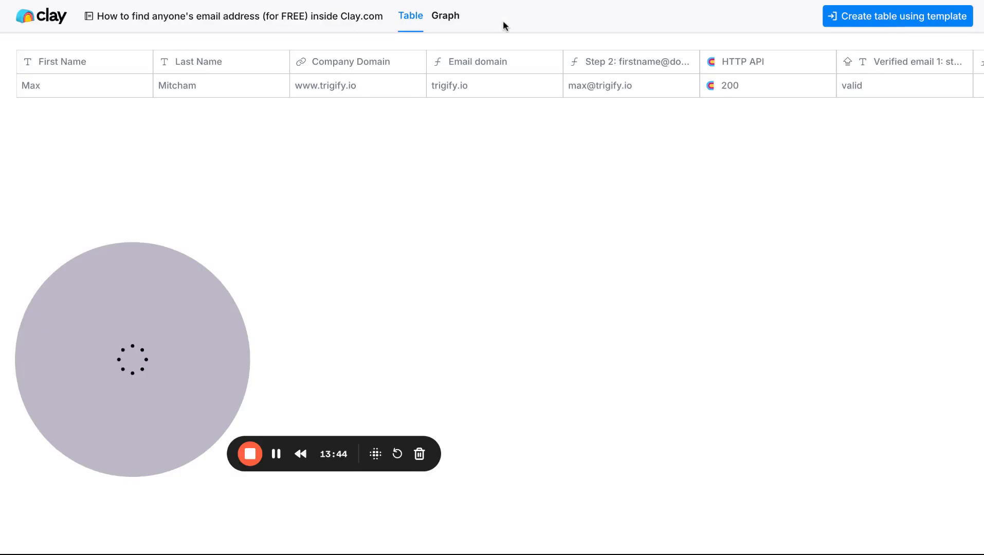
click(858, 18)
click(553, 199)
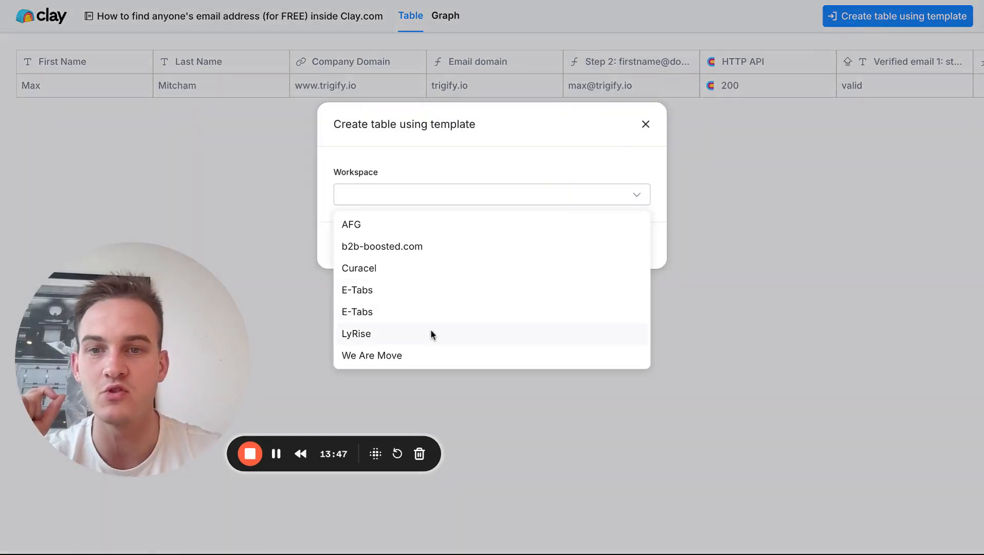
click(433, 250)
click(628, 252)
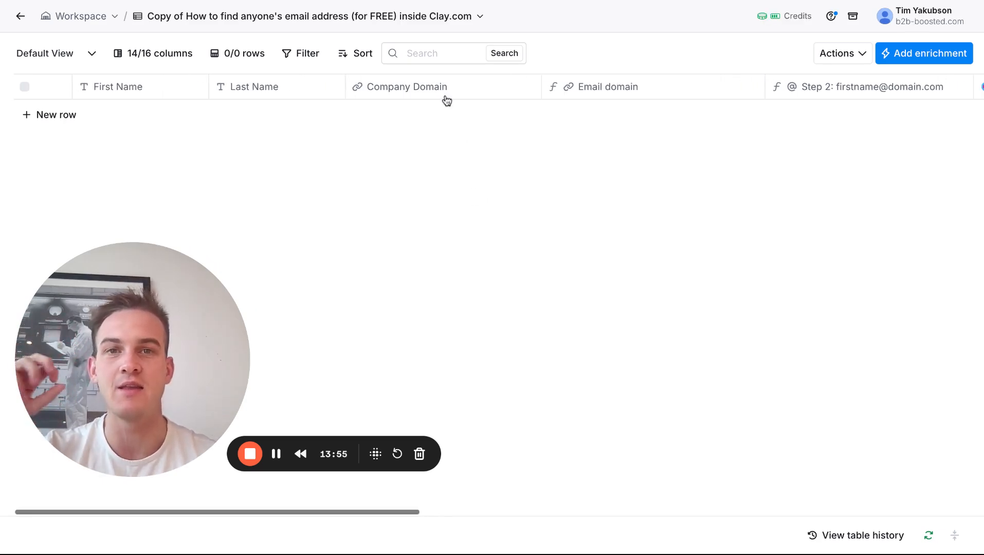
scroll(385, 86, right, 2)
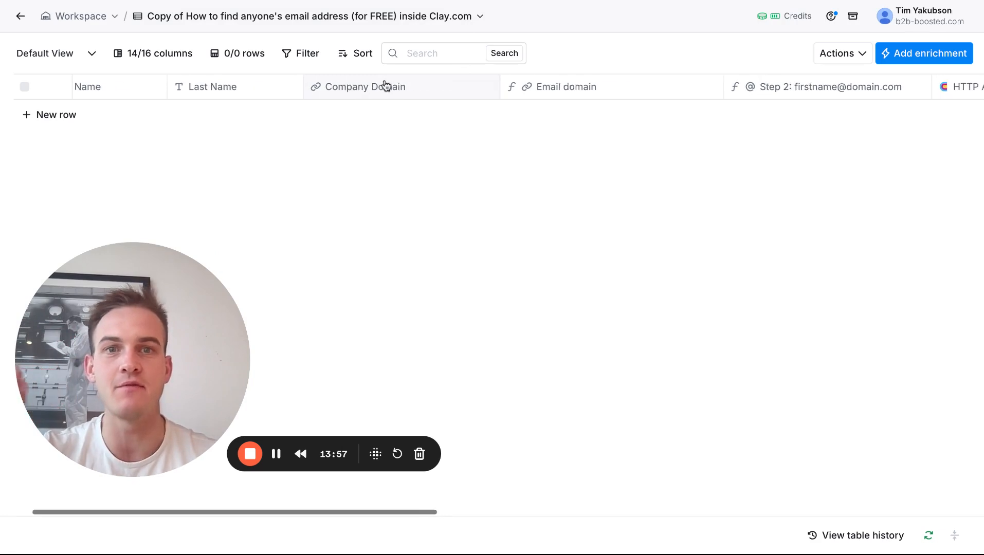
scroll(385, 86, right, 5)
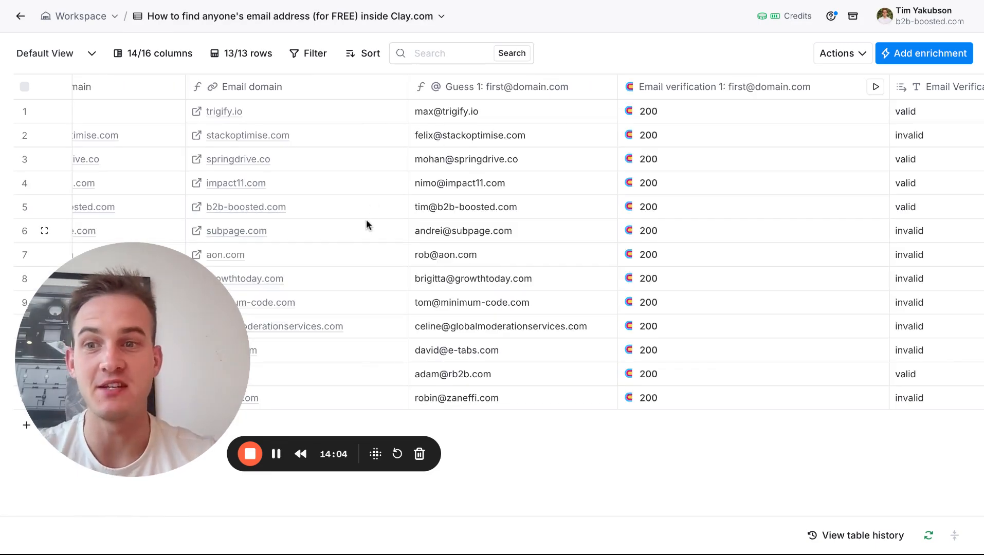
Widen the Email Verification 1: Status column in the original table so its full name fits.
scroll(366, 219, right, 1)
scroll(461, 197, right, 5)
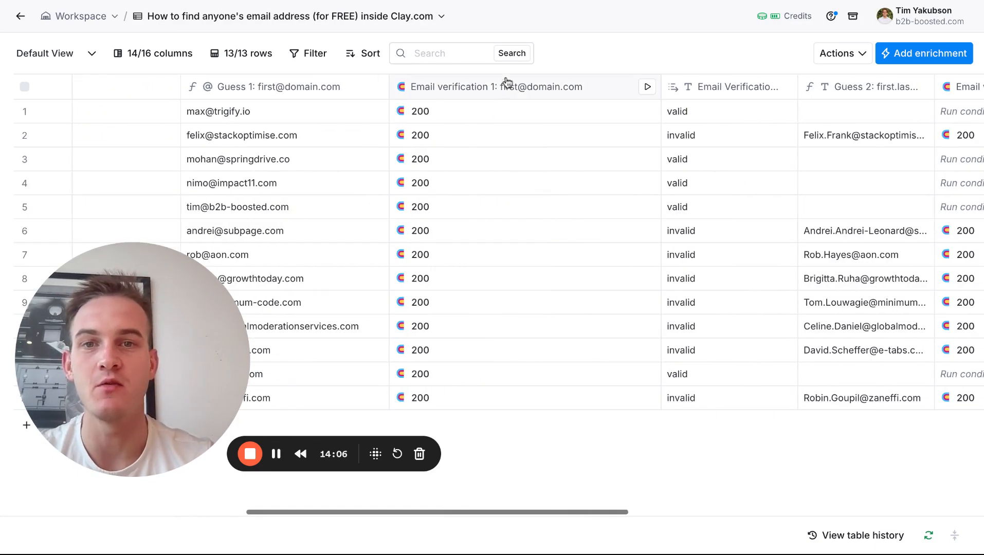
scroll(517, 173, right, 3)
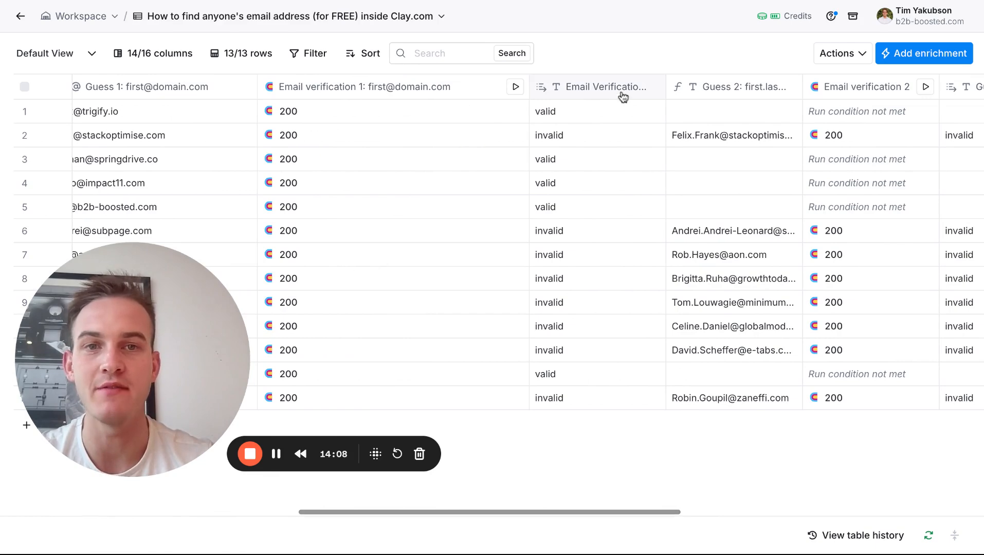
drag(664, 98, 774, 98)
scroll(726, 179, right, 4)
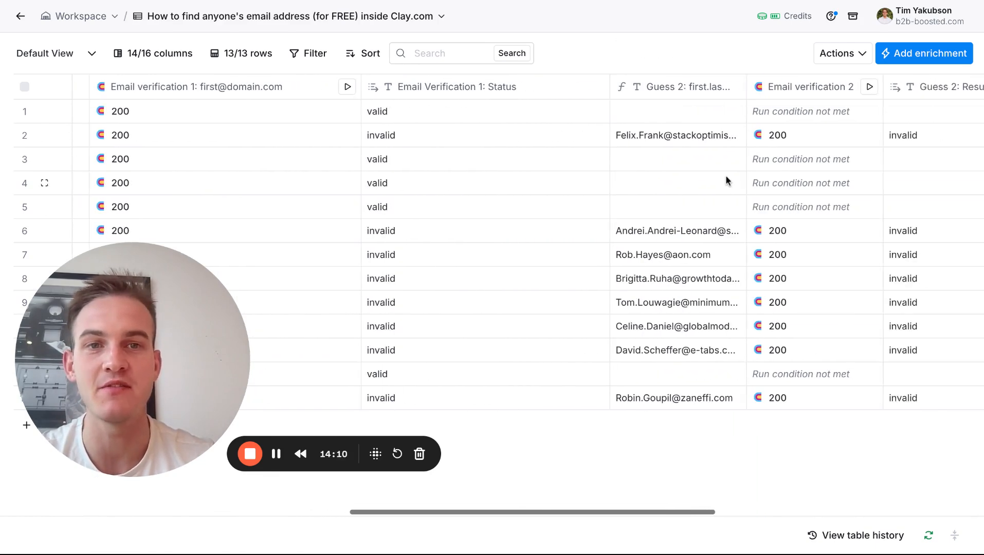
Open the Guess 3: Verification column's run condition in the AI formula generator and review its description.
scroll(685, 198, right, 15)
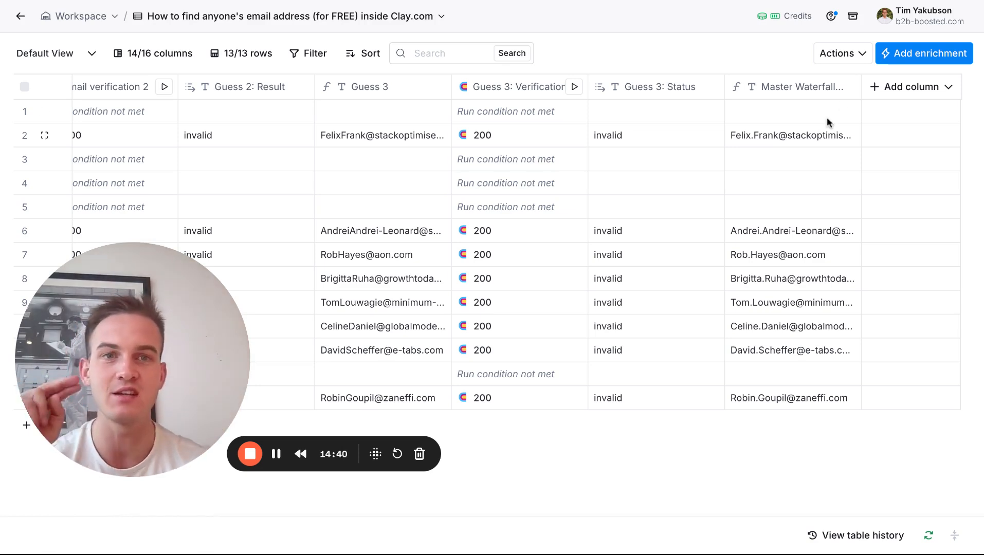
click(520, 94)
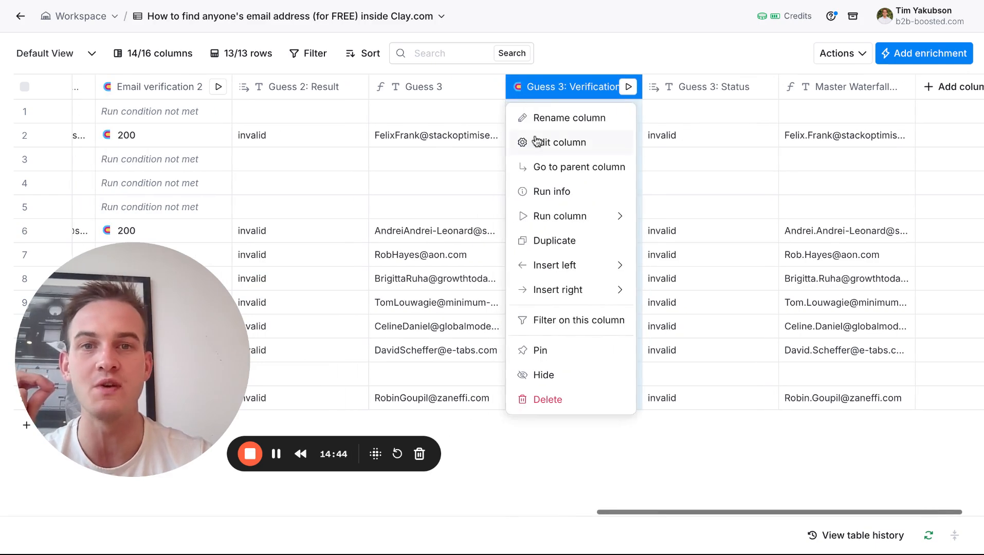
click(534, 141)
scroll(776, 272, down, 10)
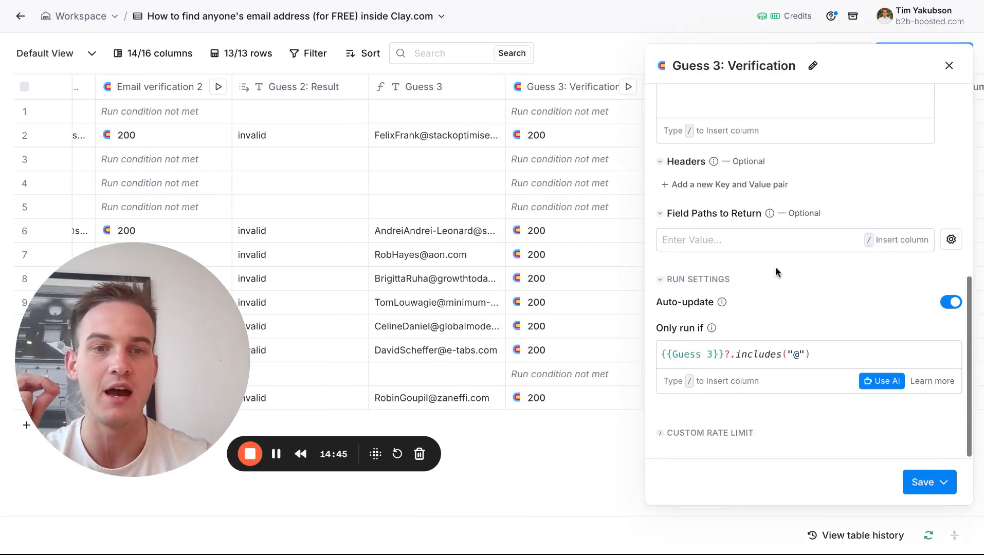
click(869, 381)
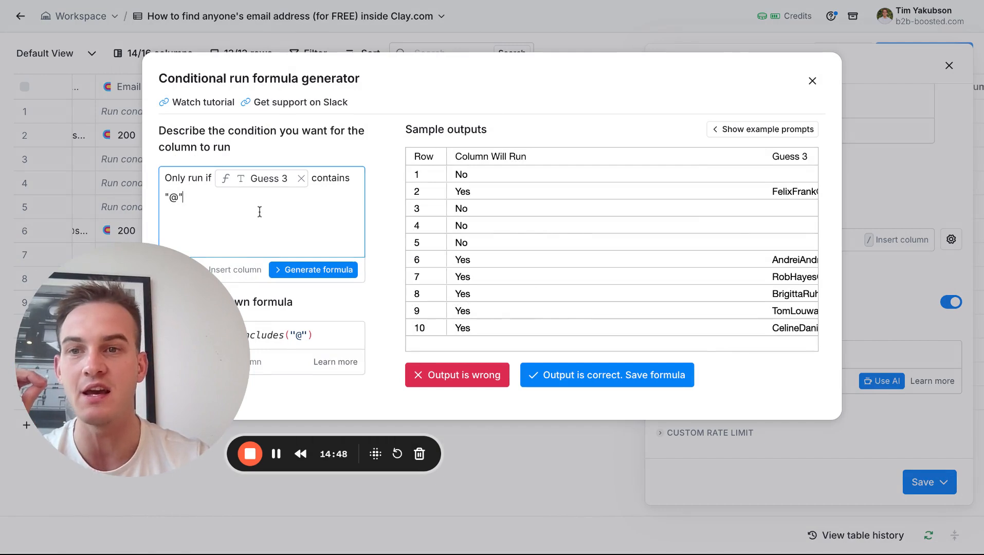
key(ctrl+a)
click(199, 195)
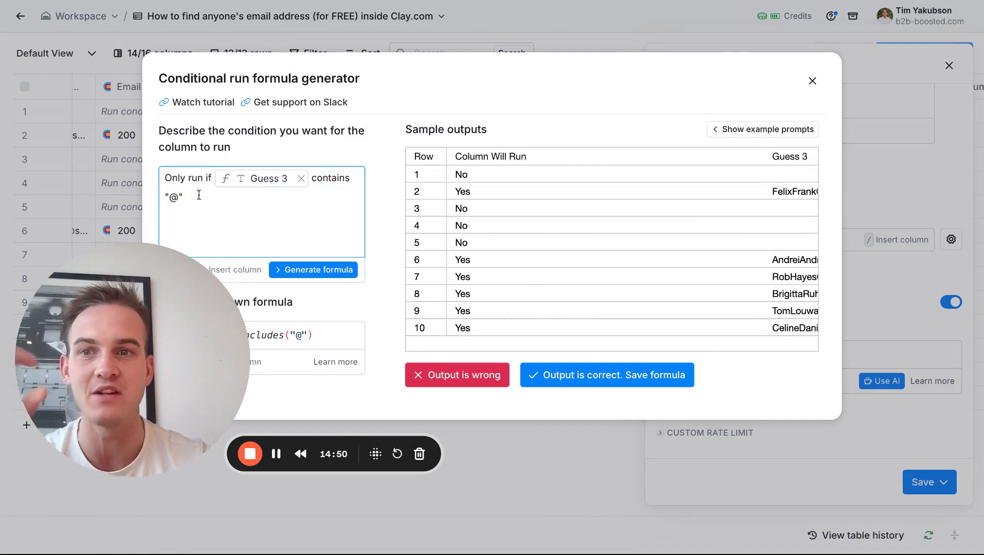